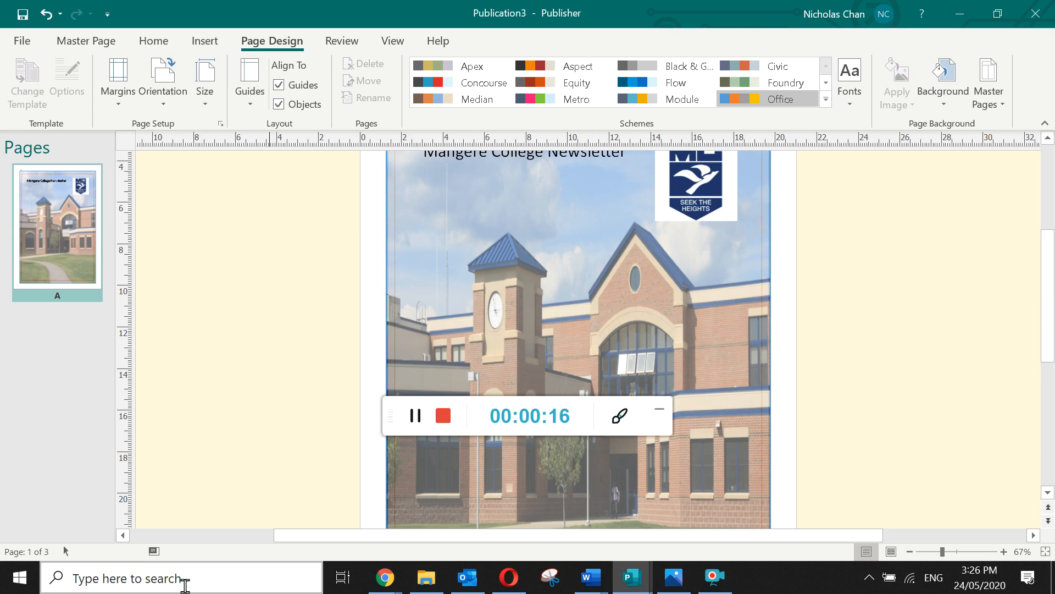
Launch a new Publisher window and create a Blank A4 (Portrait) publication
click(109, 585)
text(publisher)
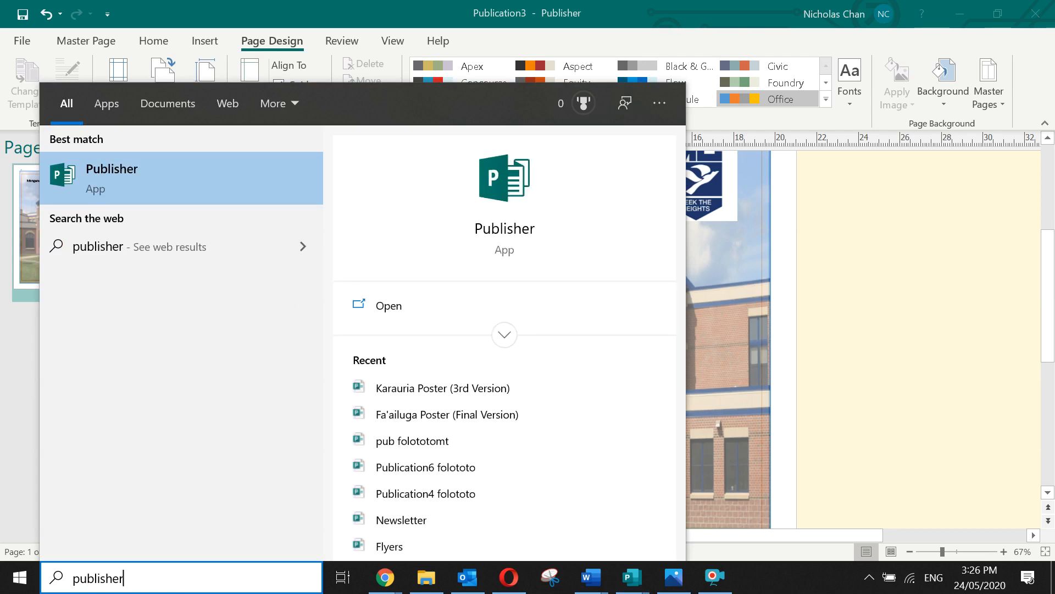
key(Return)
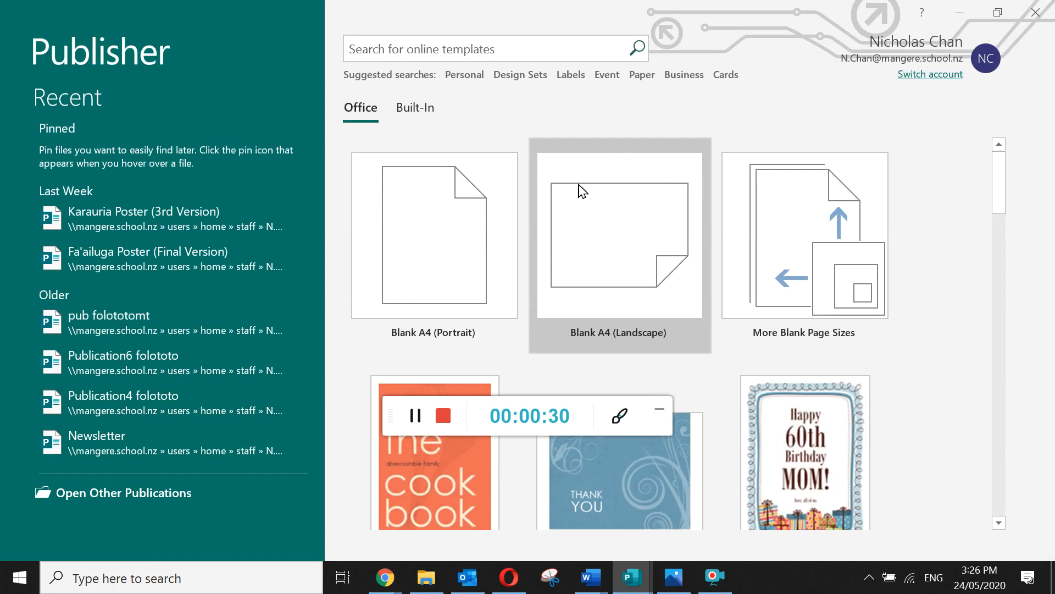
click(410, 218)
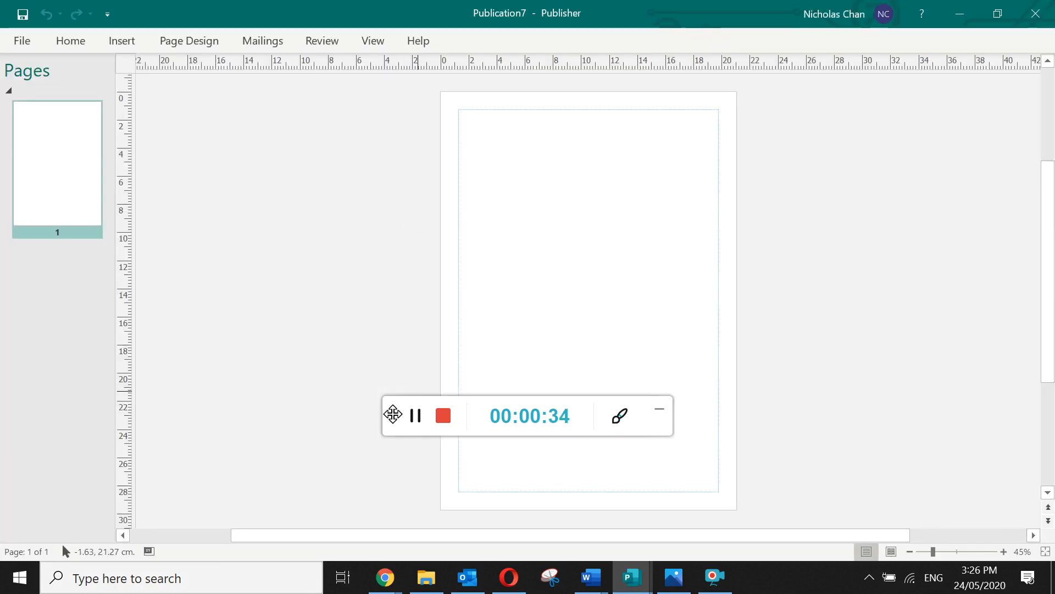
drag(390, 415, 731, 366)
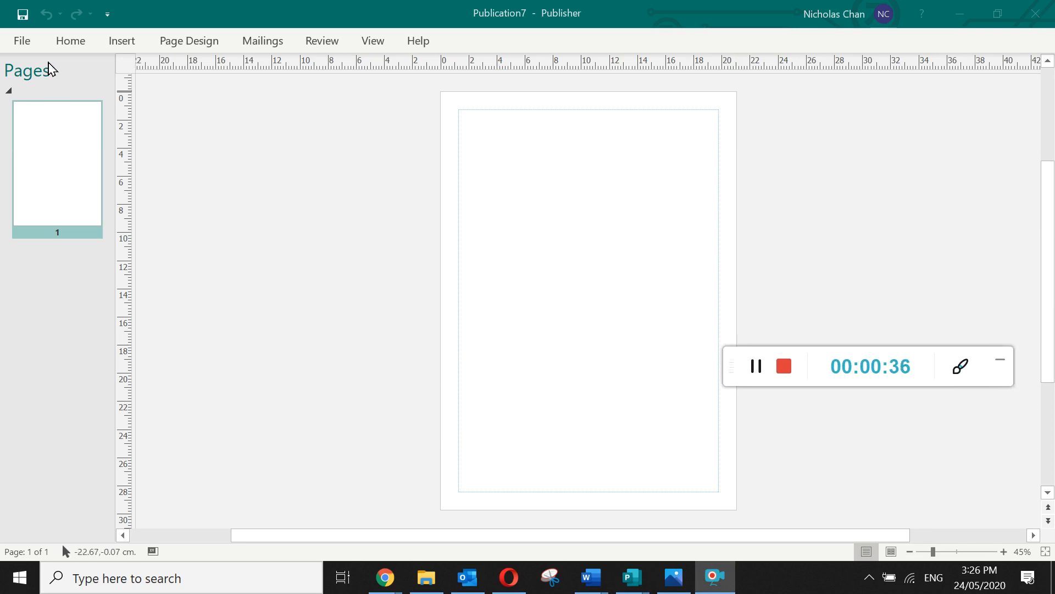
Draw a text box about 13.4 × 4.6 cm near the top of the page
click(68, 42)
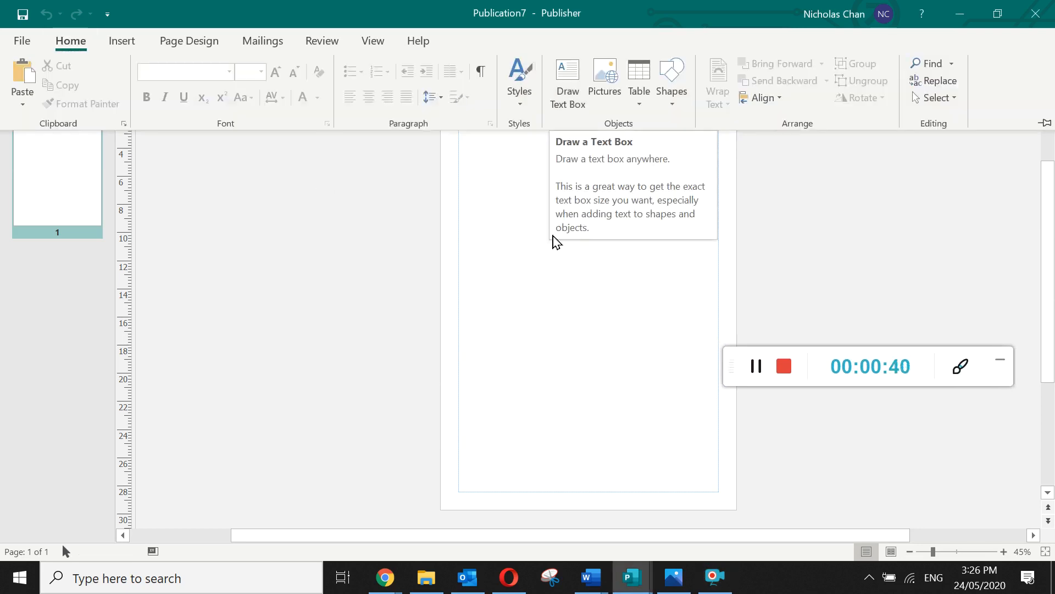
scroll(560, 289, up, 1)
scroll(558, 288, up, 1)
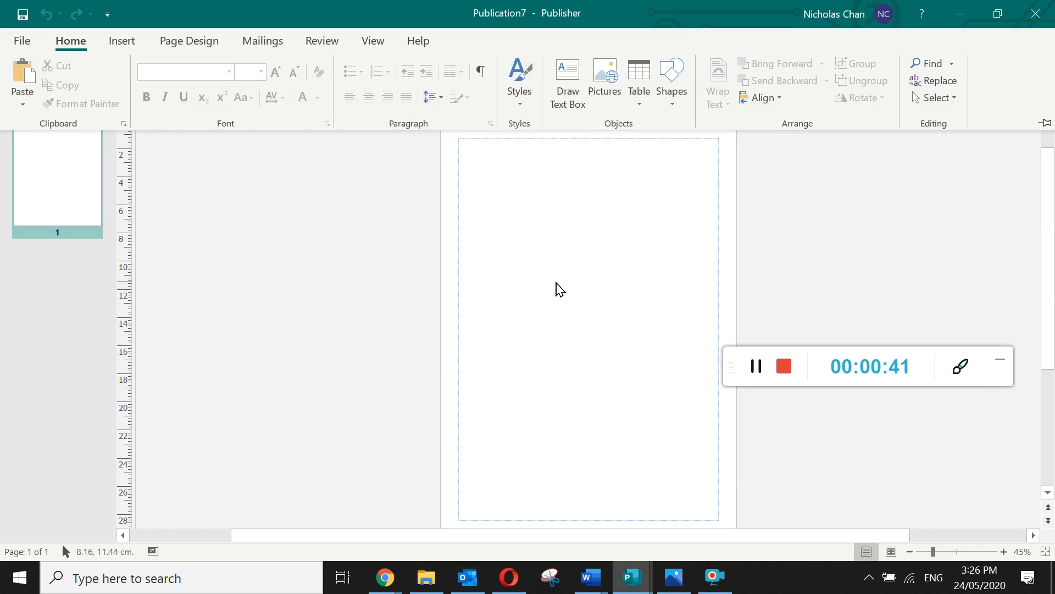
click(575, 88)
drag(471, 172, 660, 237)
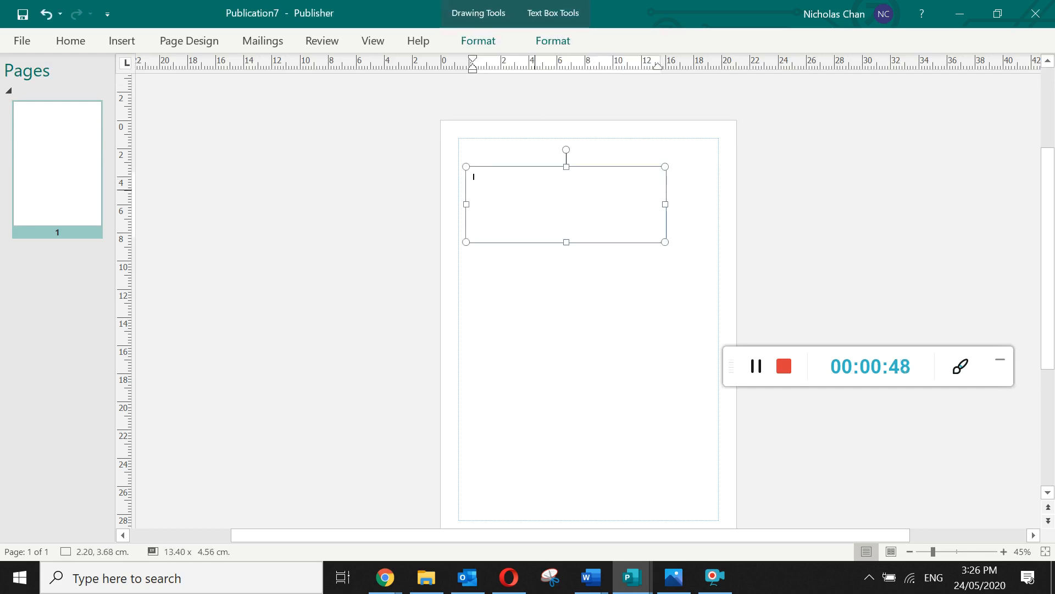
Enter the sample text bqoeinboiernbion in the text box and set its font size to 24
drag(512, 191, 438, 191)
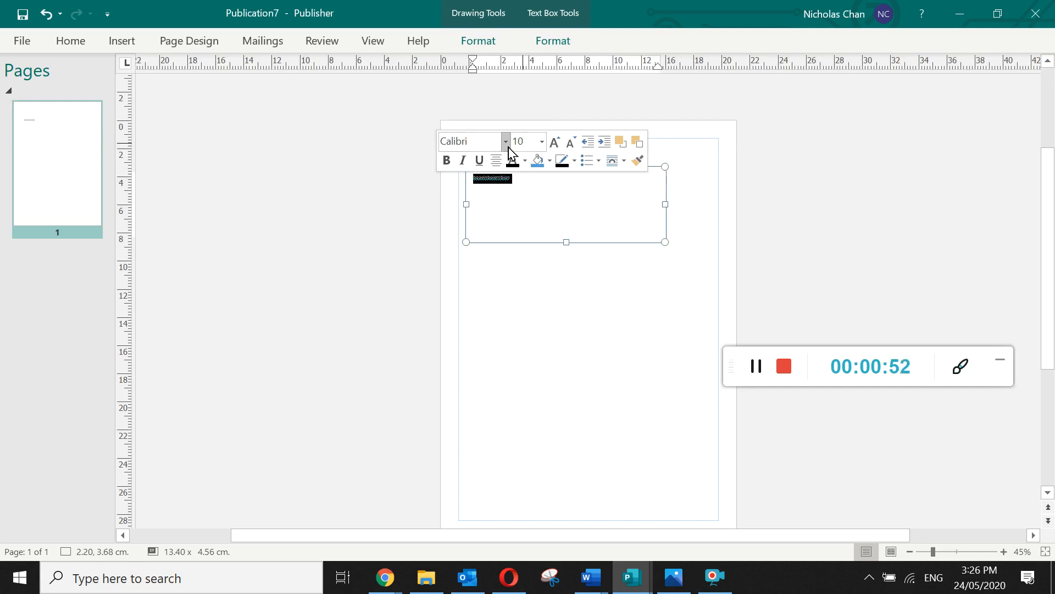
click(527, 147)
text(24)
key(Return)
click(559, 214)
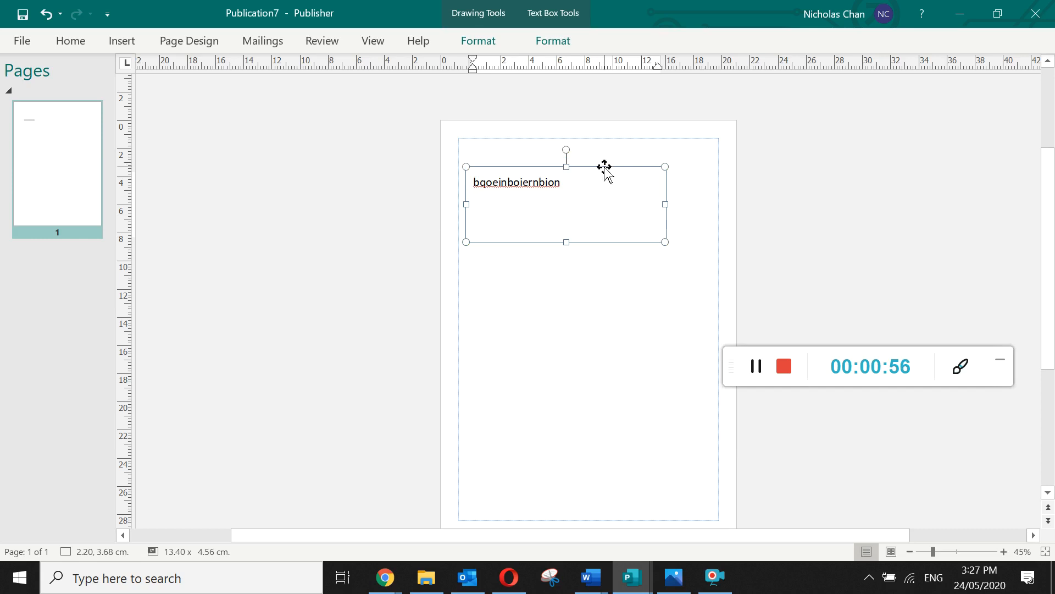
Reposition the text box at a reduced size of about 6 × 2 cm and delete it from the page
drag(605, 168, 634, 214)
drag(684, 277, 584, 248)
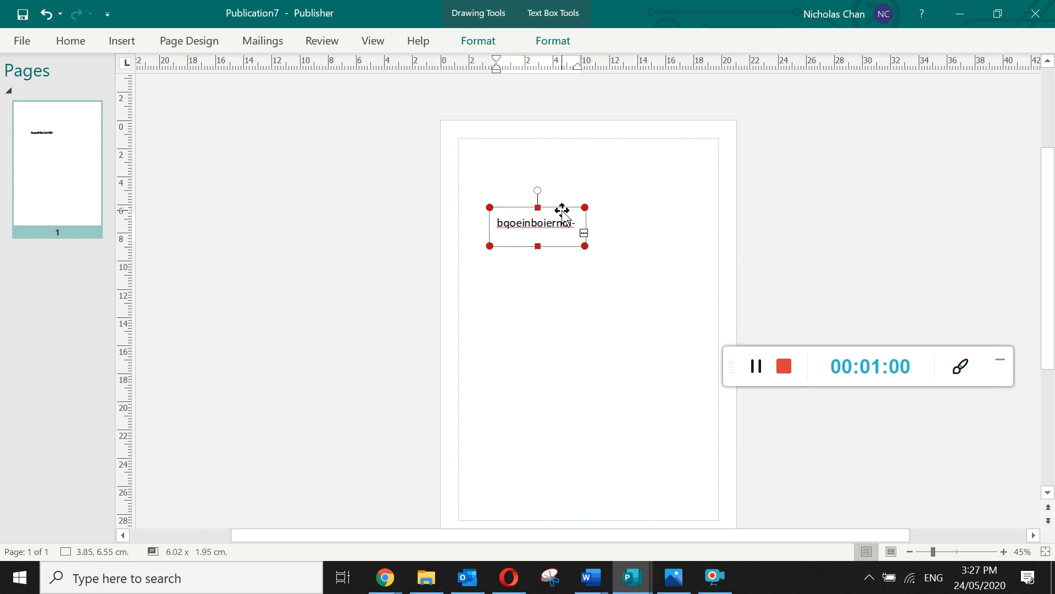
drag(562, 210, 638, 207)
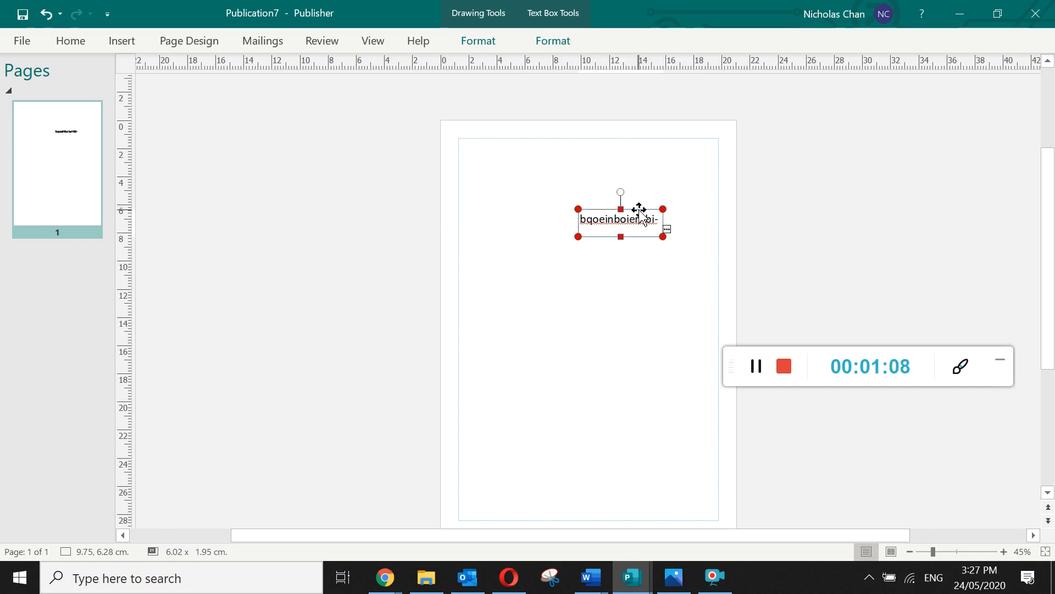
key(Delete)
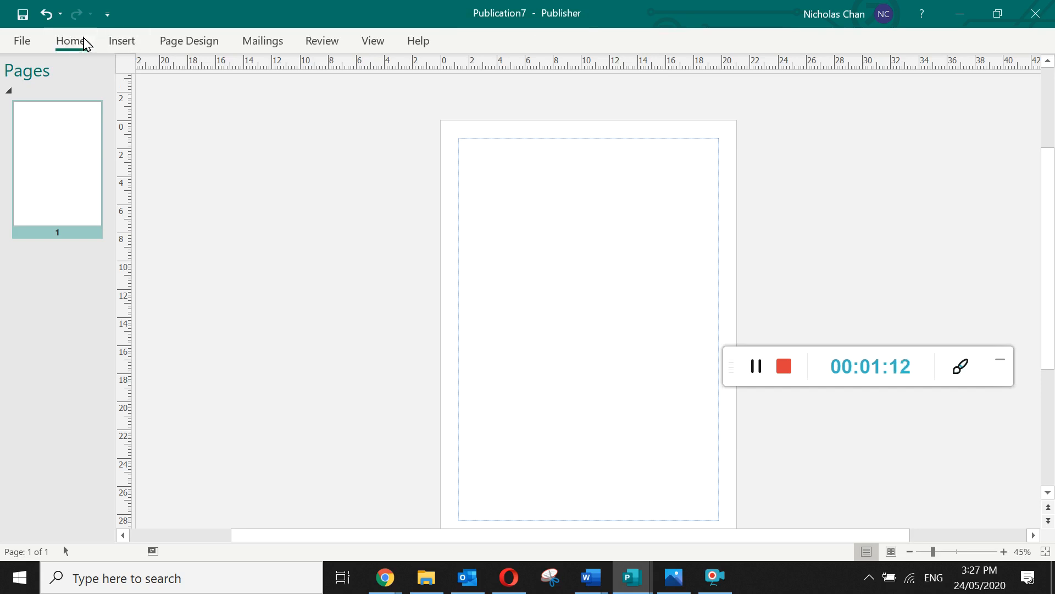
Switch to Chrome, open the Zen Tree 1000 image from the zen tree results, and place the browser window beside the publication
click(80, 42)
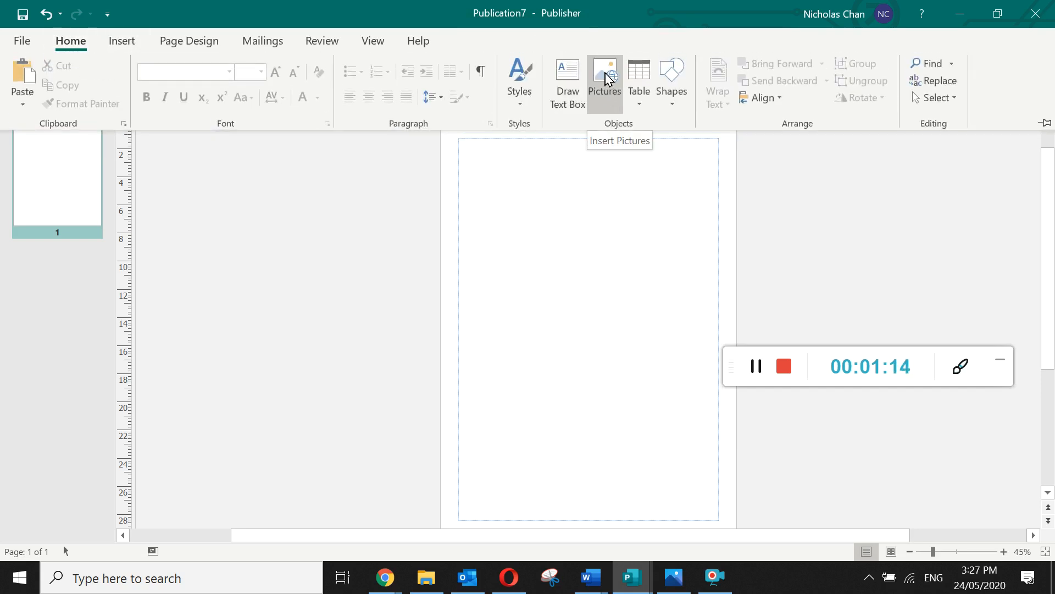
click(426, 577)
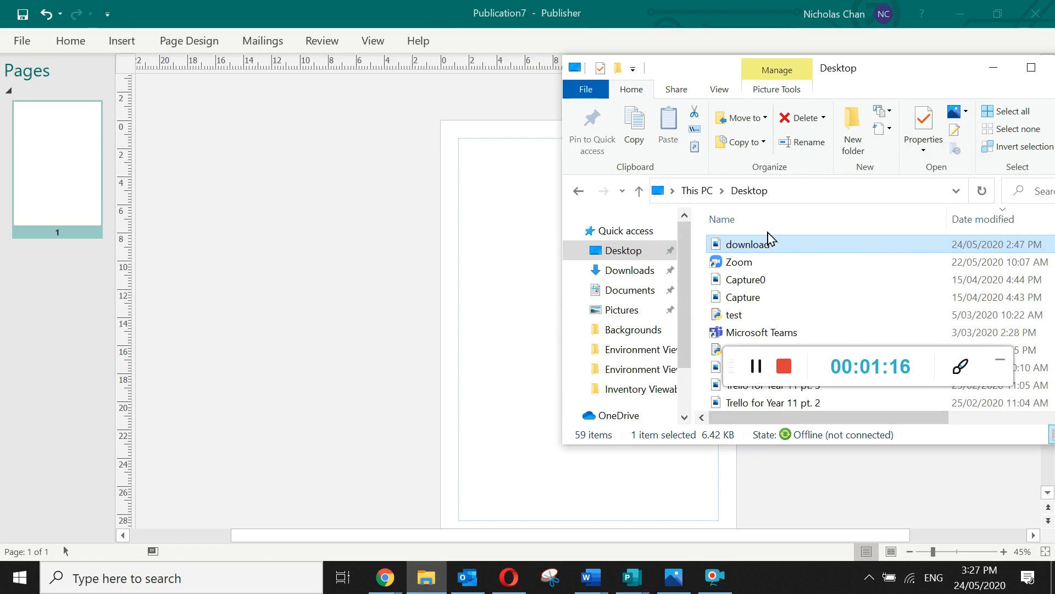
click(384, 578)
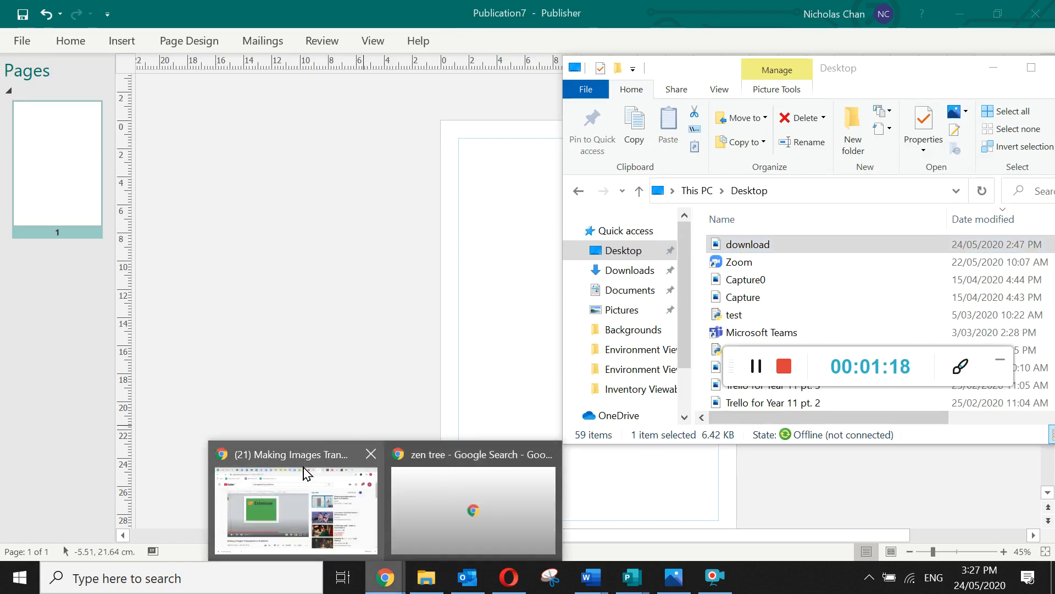
click(472, 508)
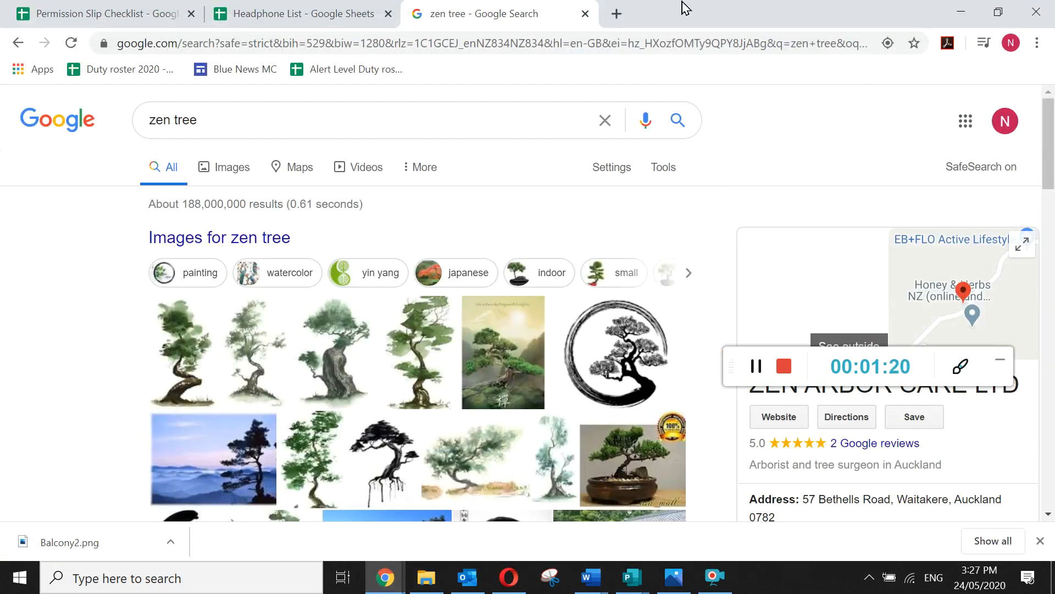
drag(683, 7, 602, 33)
click(579, 409)
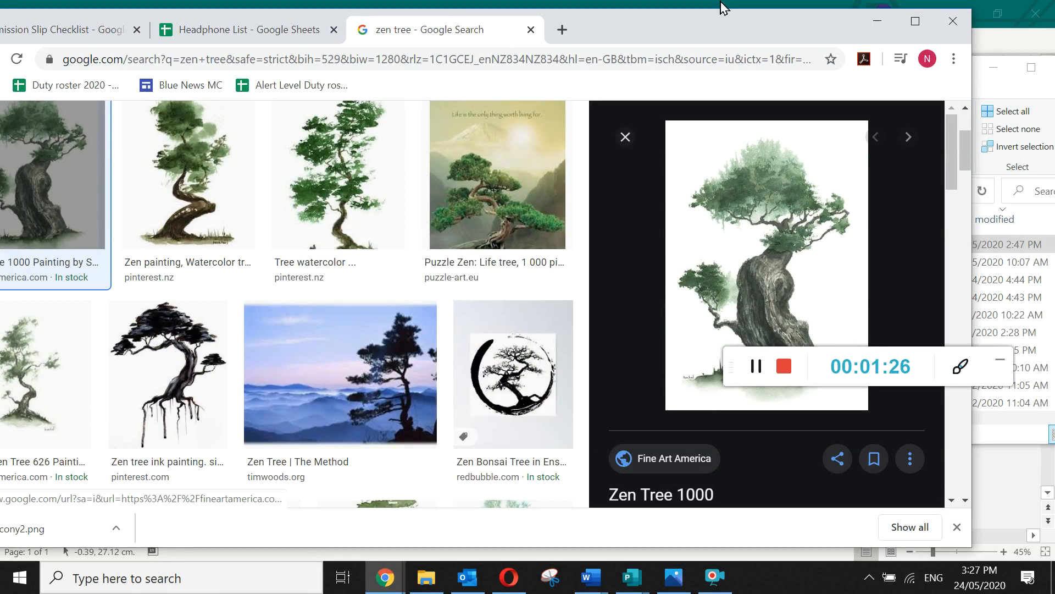
drag(712, 29, 257, 122)
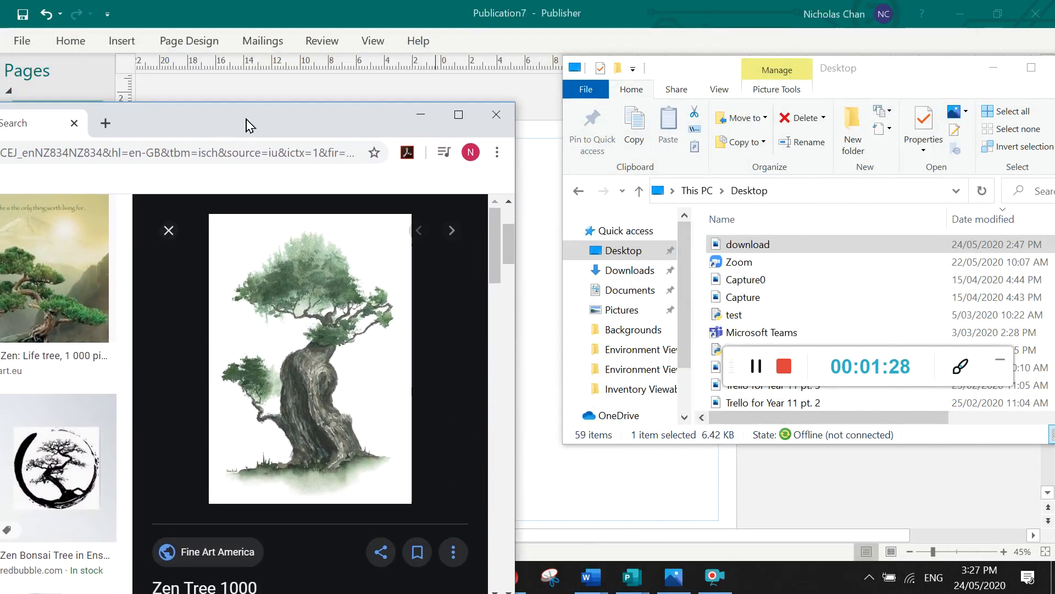
Bring the tree picture from Chrome into the Publisher page and position it within the page margins
drag(265, 317, 539, 337)
click(541, 338)
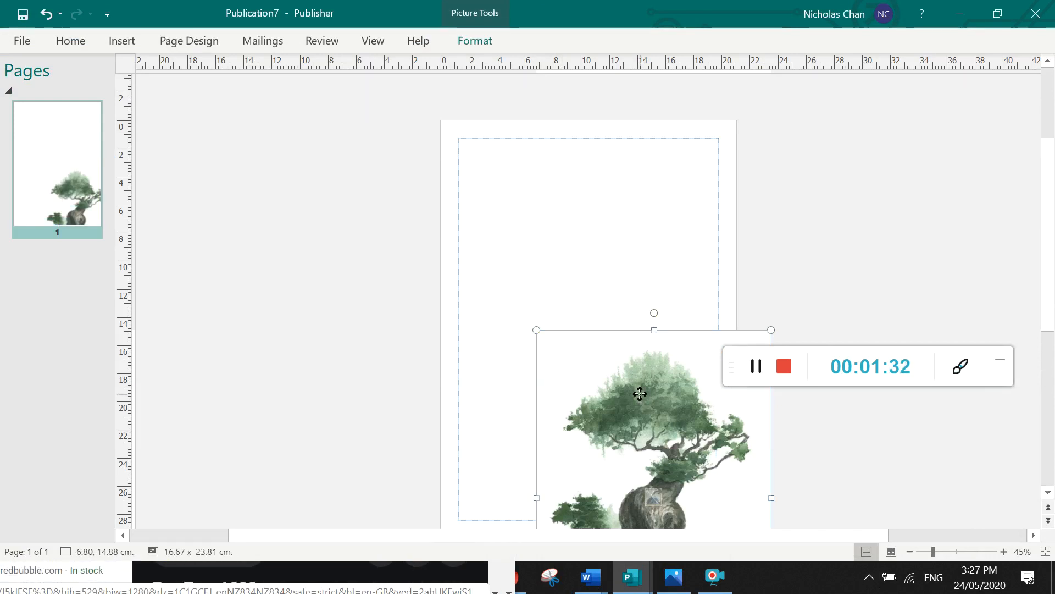
drag(636, 390, 570, 221)
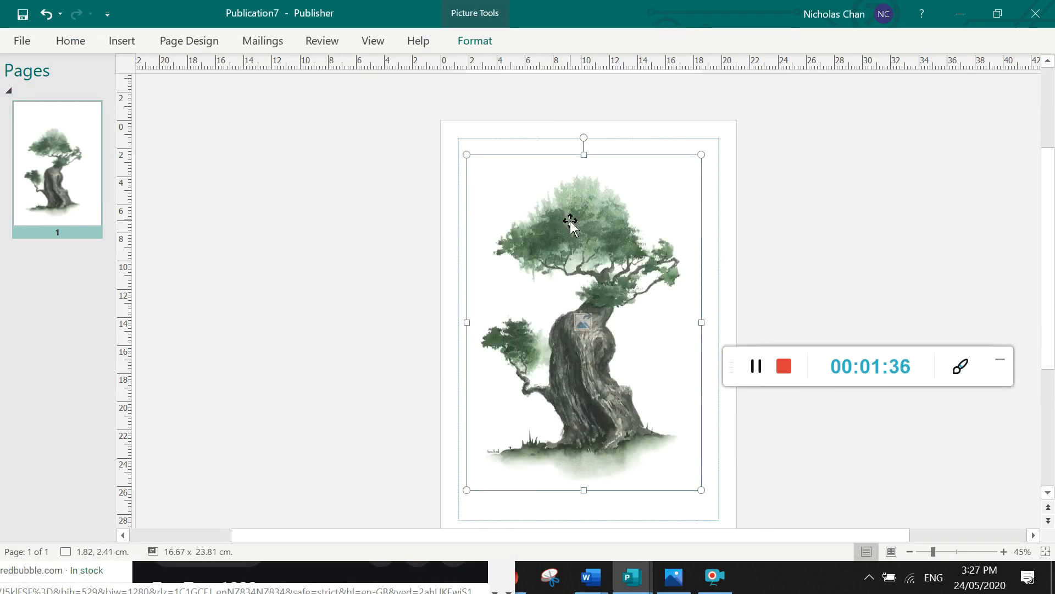
Copy the zen tree image in Chrome and paste it into the publication in Publisher
key(alt+Tab)
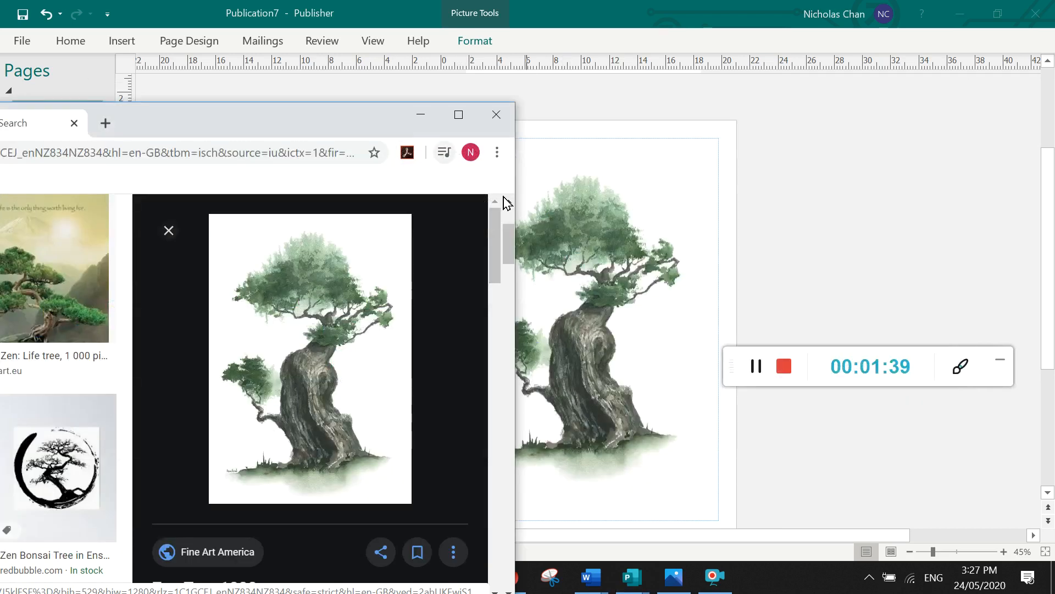
right_click(361, 317)
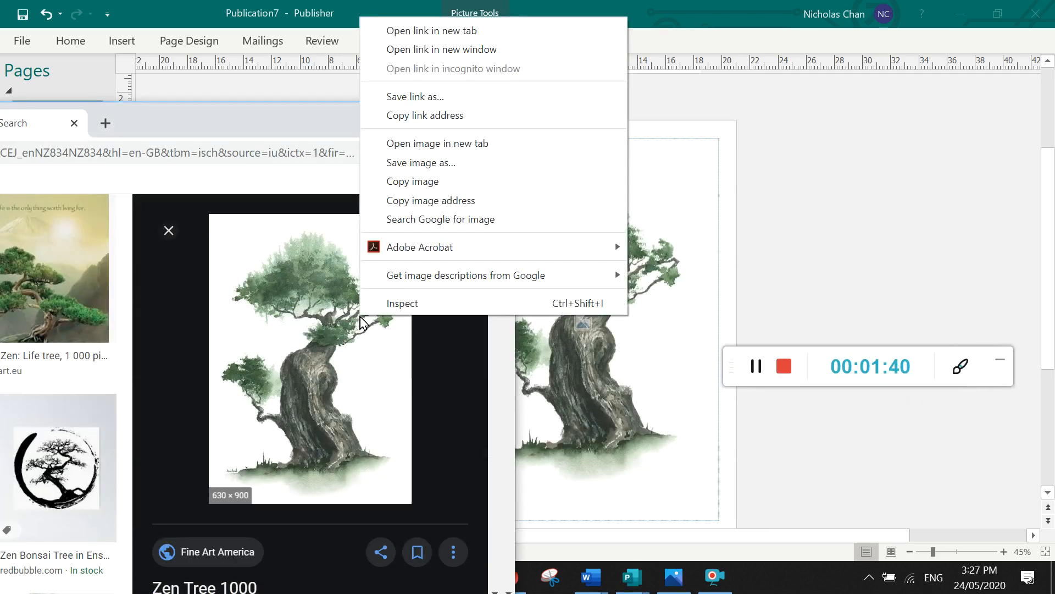
click(426, 183)
key(alt+Tab)
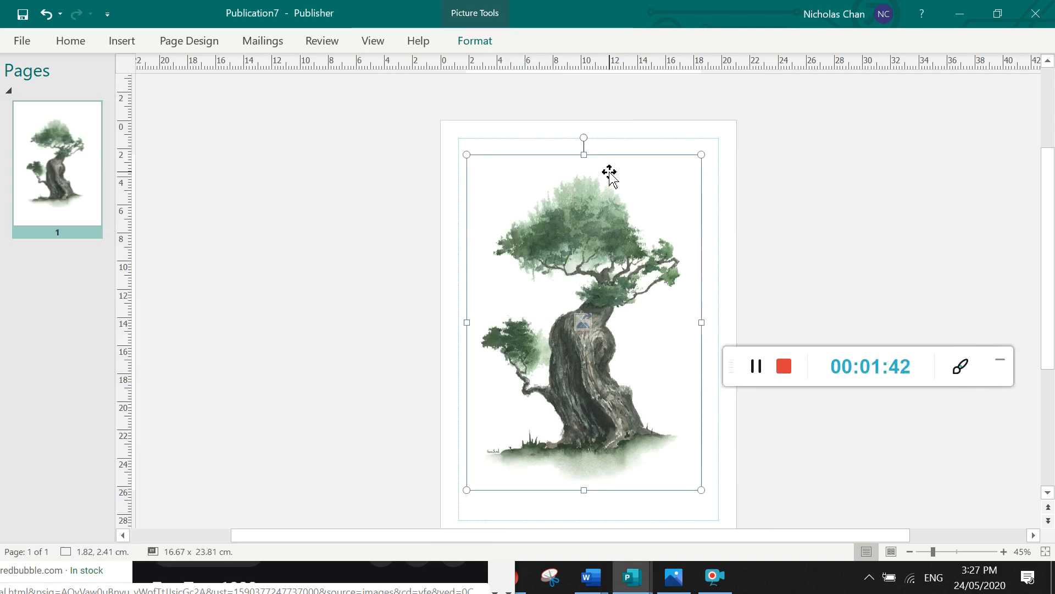
click(747, 165)
key(ctrl+v)
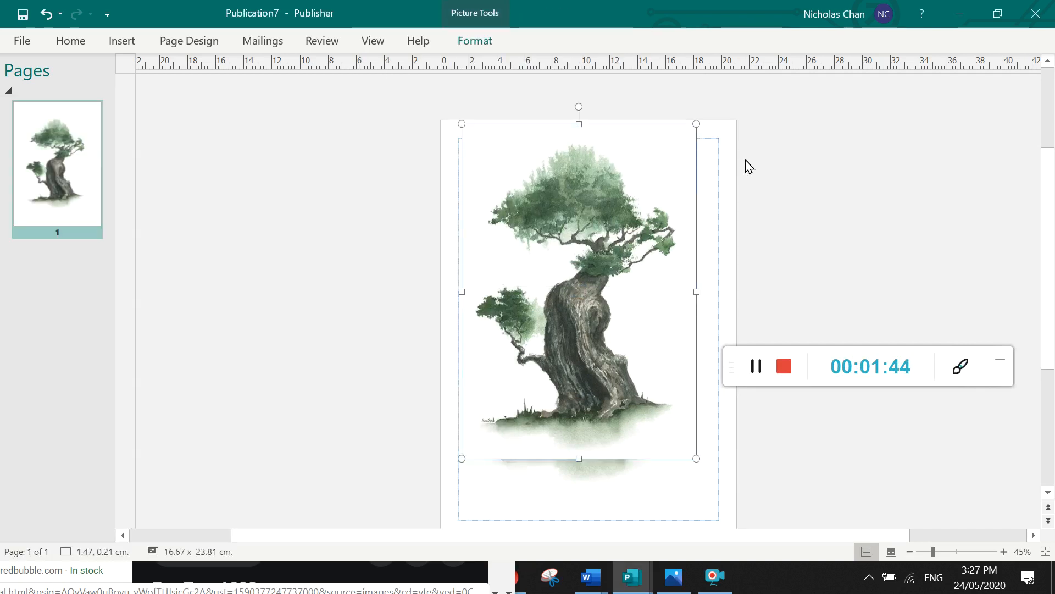
Undo the last picture paste and delete the original tree picture from the page
key(ctrl+z)
click(566, 283)
key(Delete)
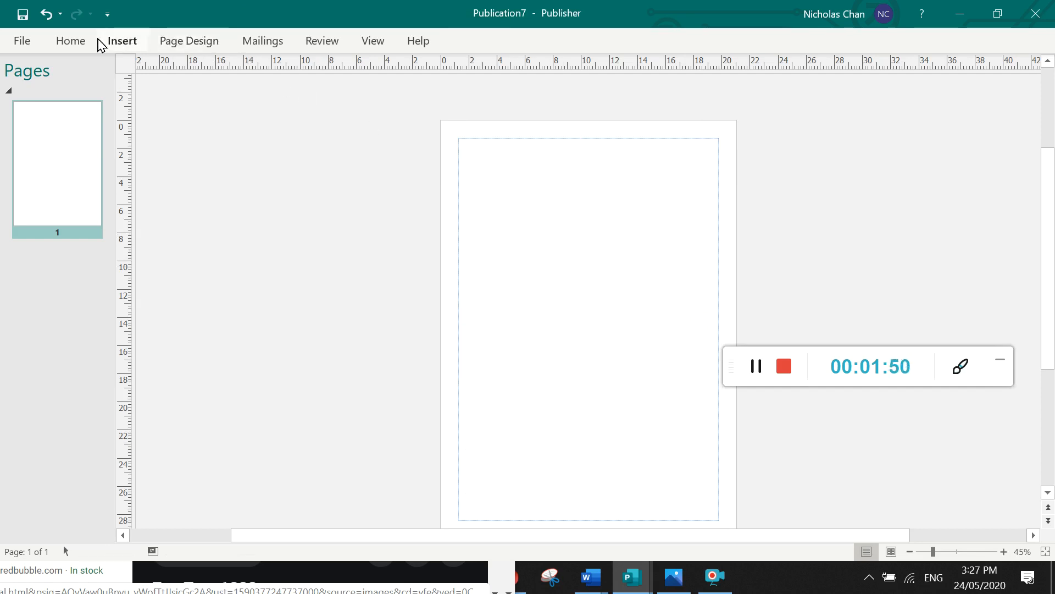
Insert a 3 × 3 table on the page and enlarge it to about 8.3 × 7.2 cm
click(77, 41)
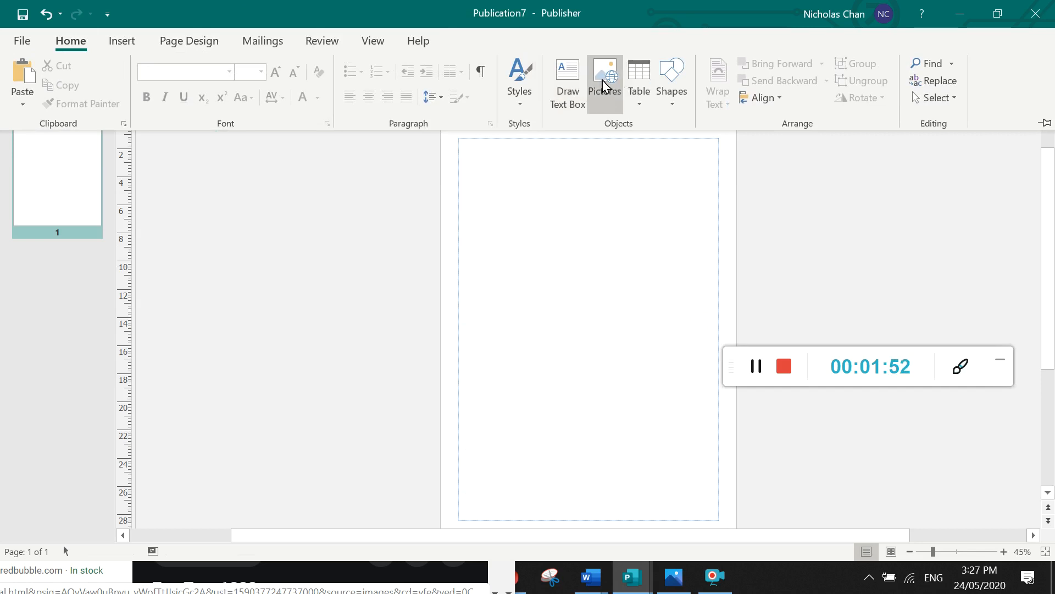
click(637, 82)
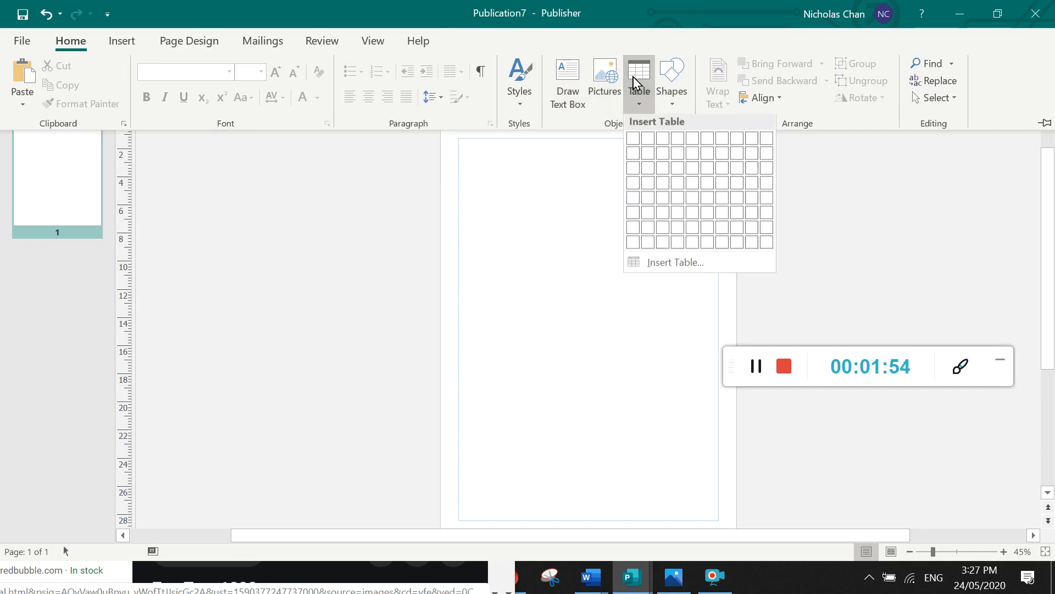
click(665, 180)
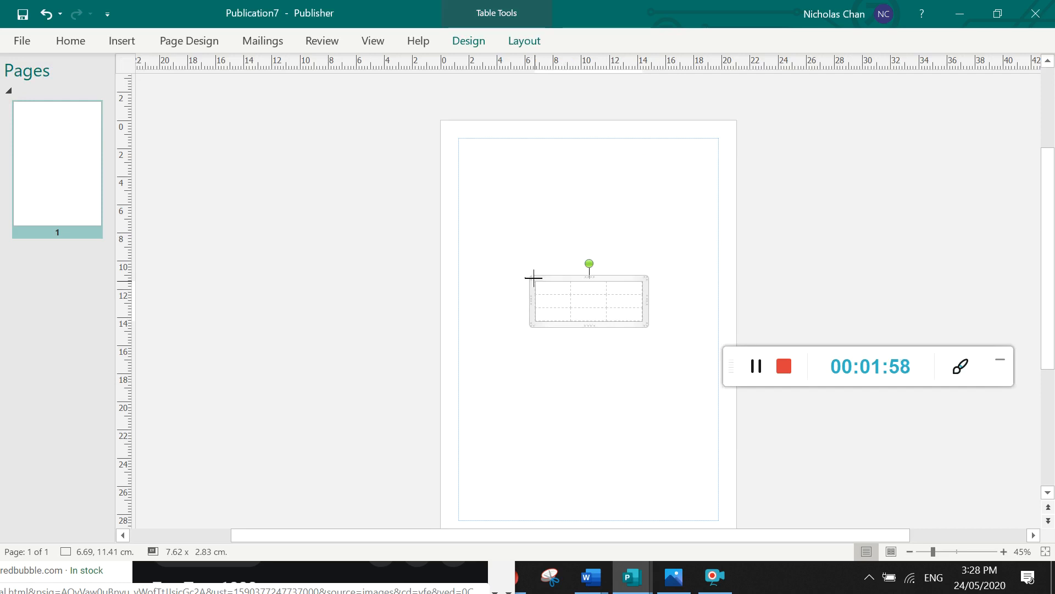
drag(535, 277, 523, 216)
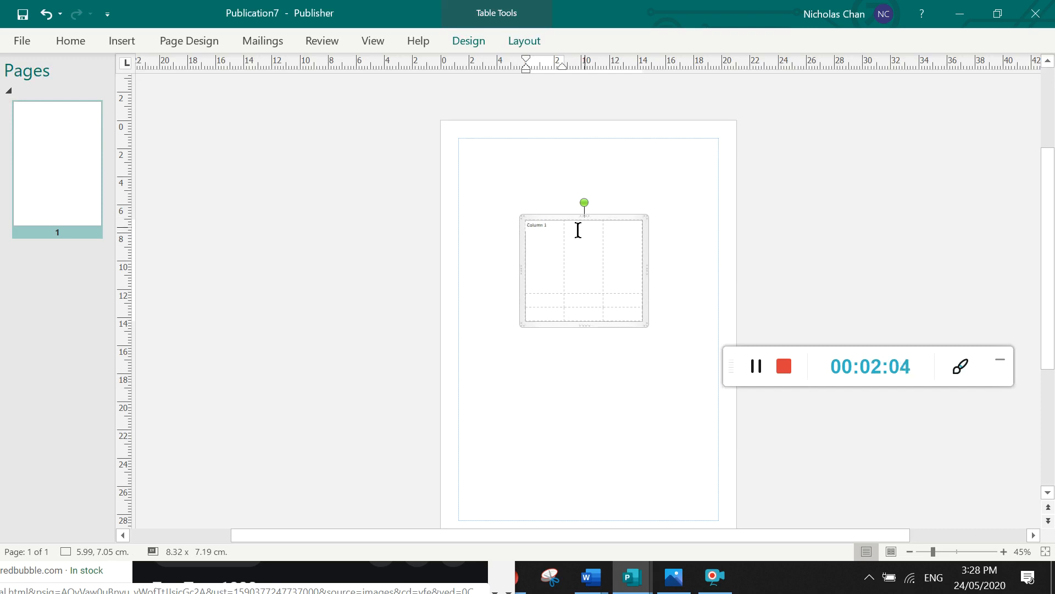
Fill the first two cells of the table's top row with Column 1 and Column 2, and delete the table
click(589, 245)
text(Column 2)
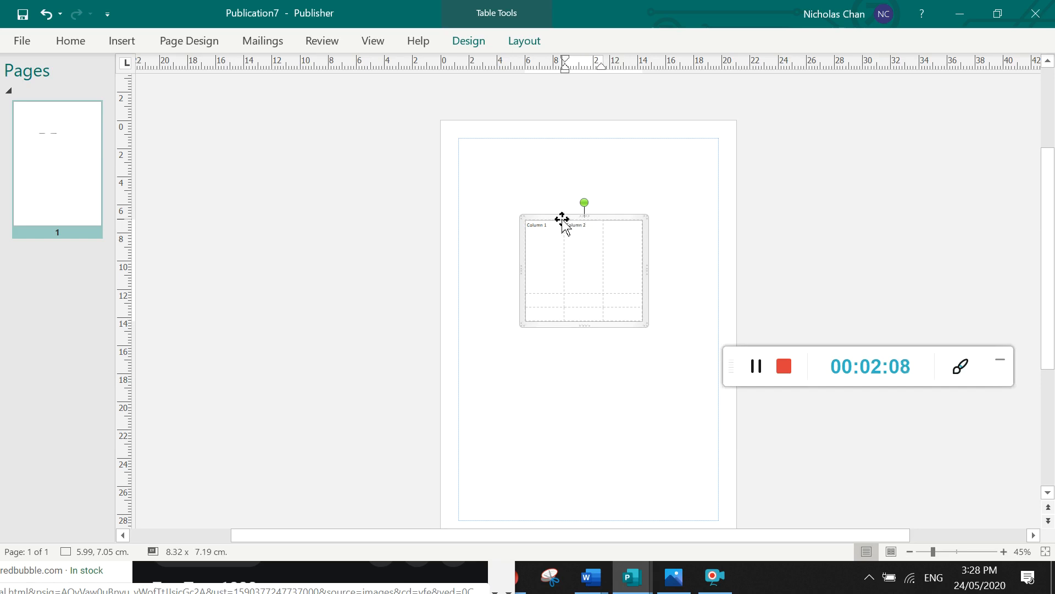
click(562, 220)
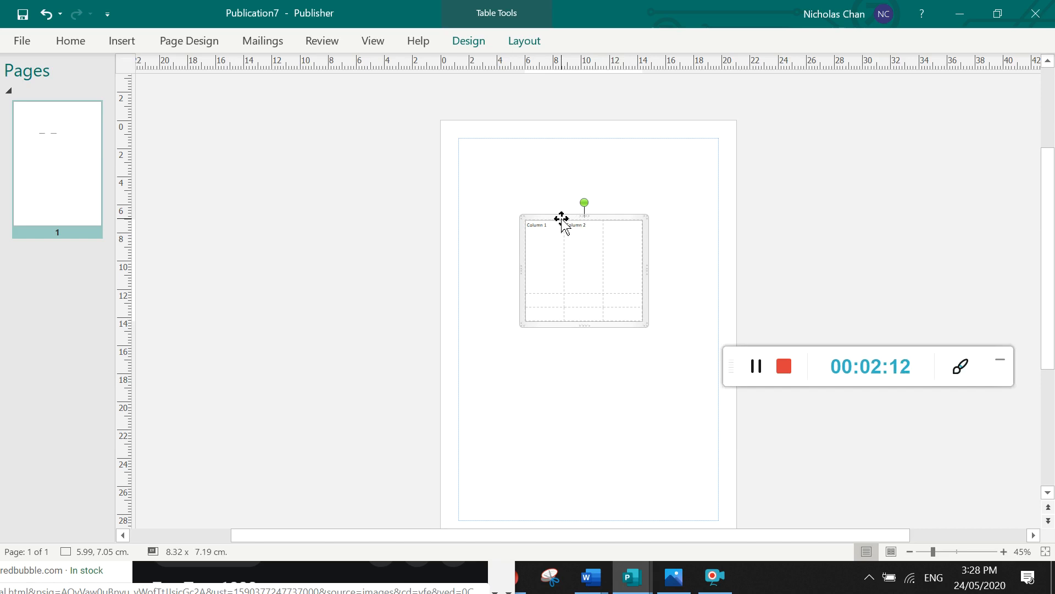
key(Delete)
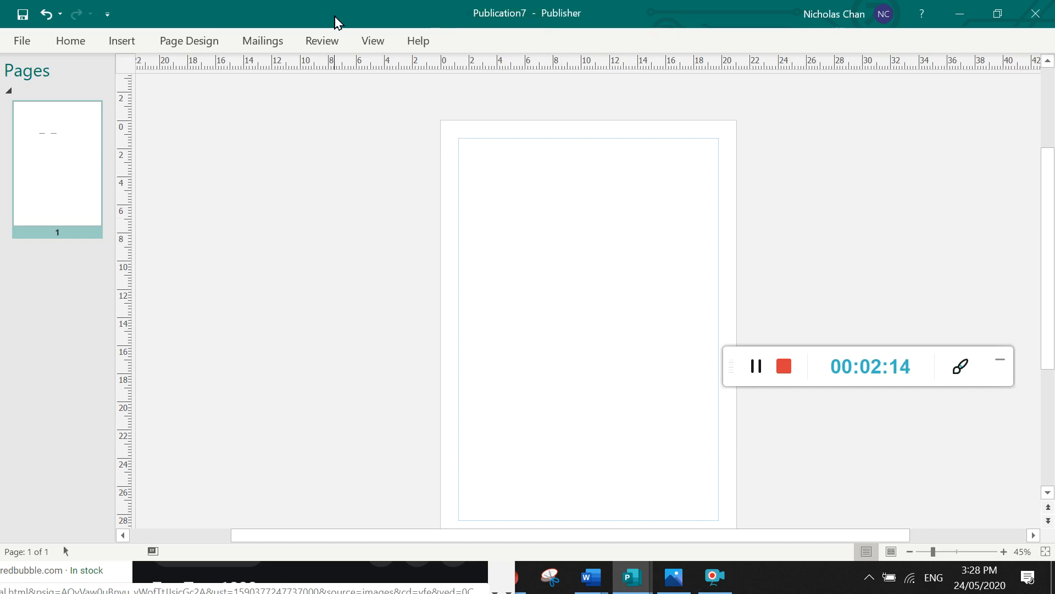
Draw a shape across the upper middle of the page and undo it
click(72, 41)
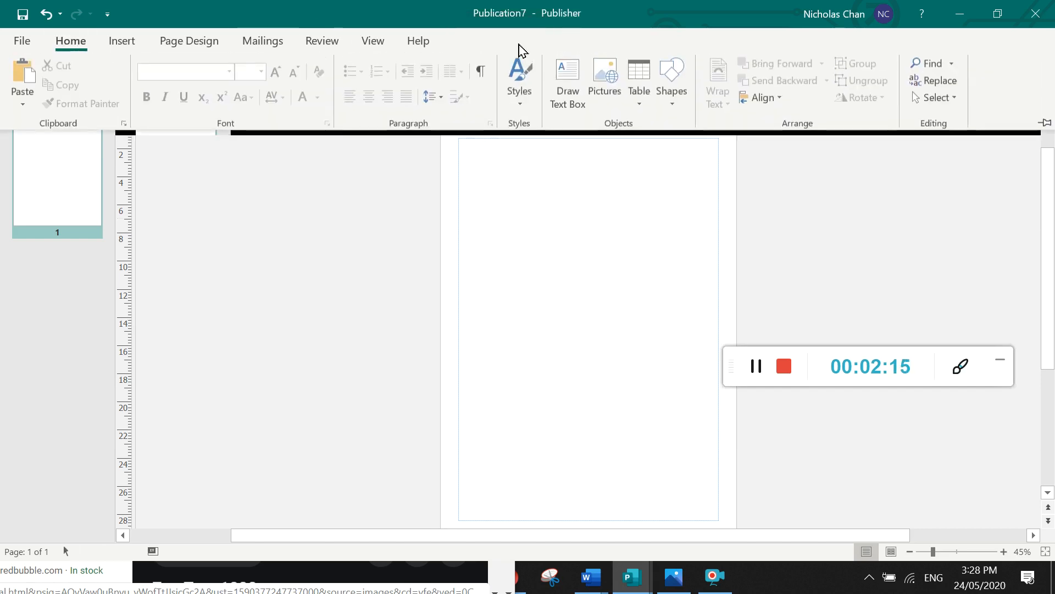
click(683, 87)
click(665, 192)
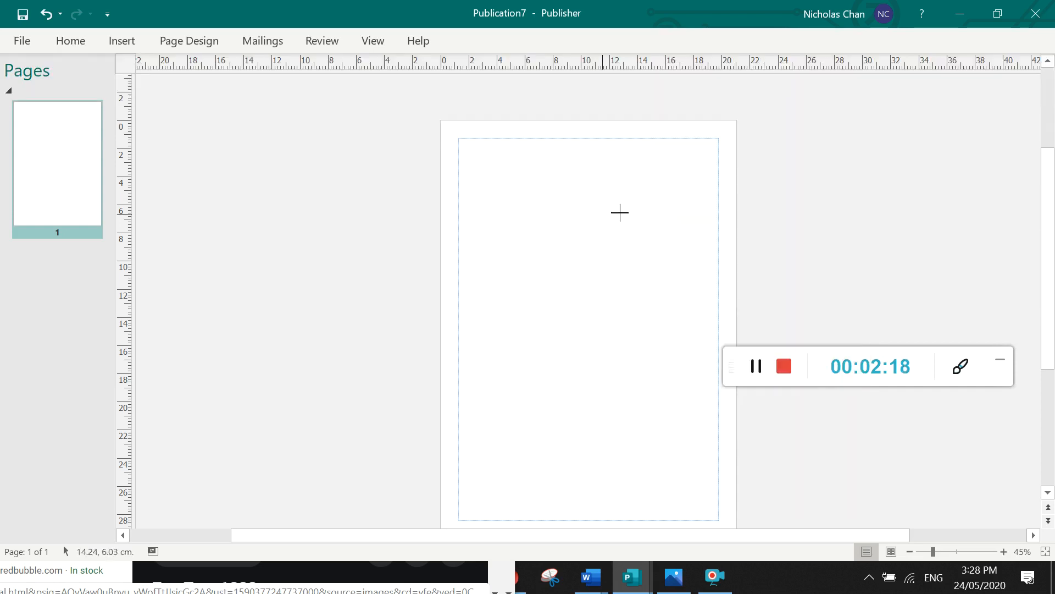
drag(554, 205, 719, 356)
key(ctrl+z)
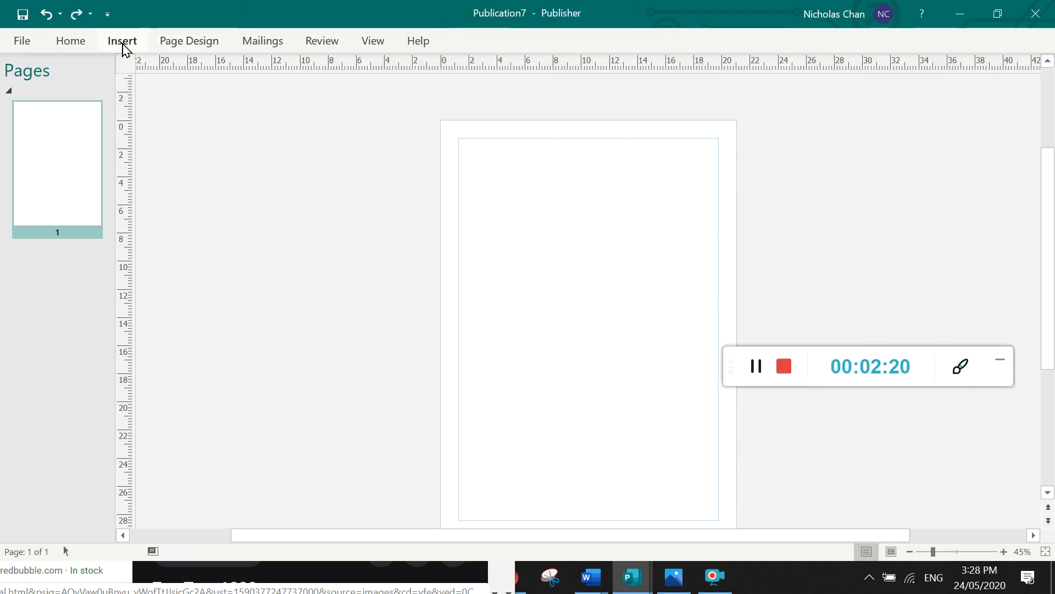
Draw a triangle in the upper-left part of the page and undo it
click(120, 46)
click(82, 44)
click(671, 80)
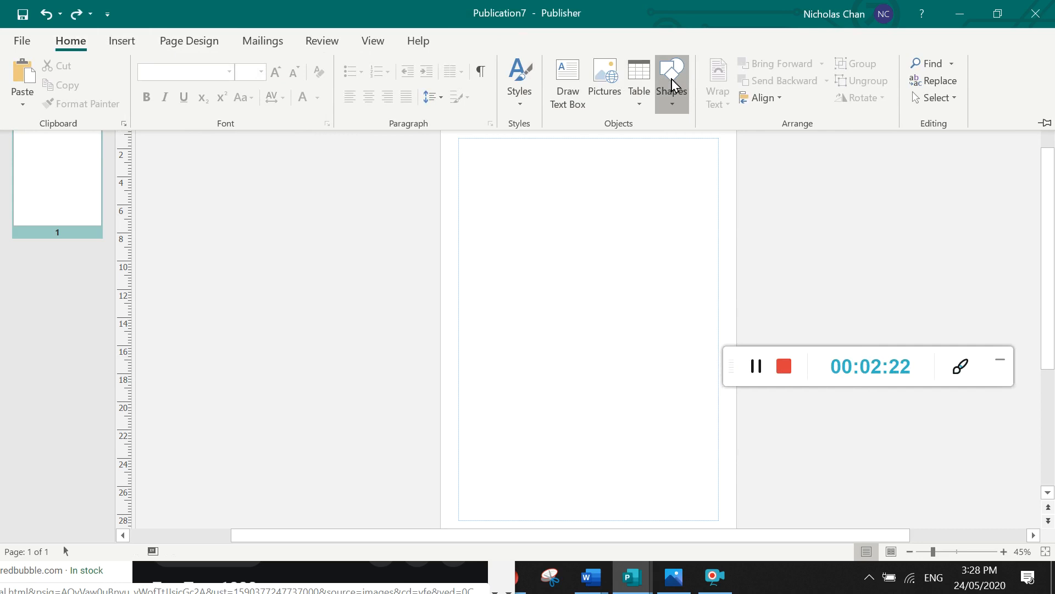
click(761, 142)
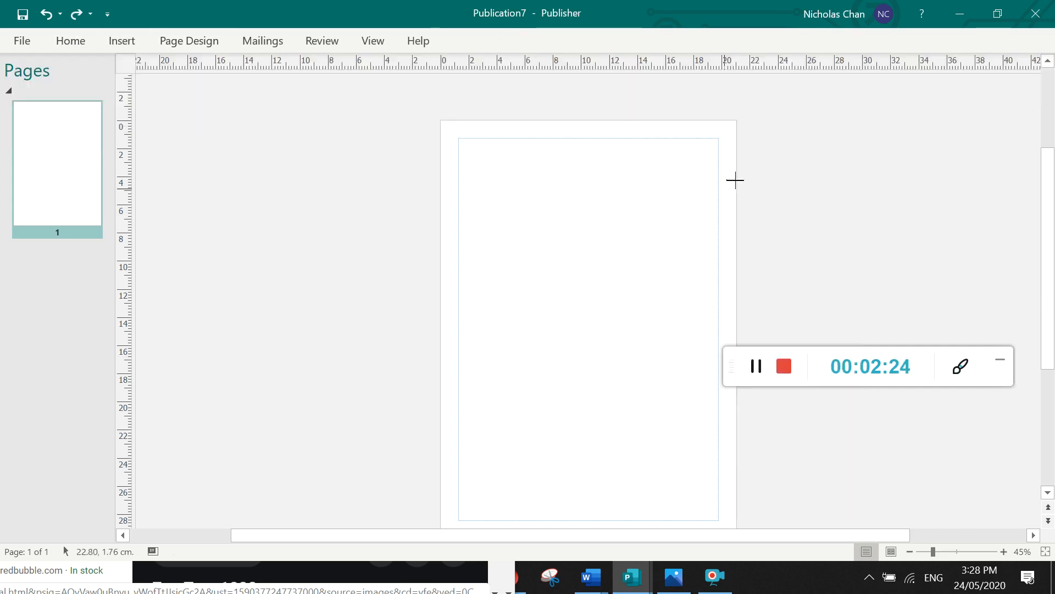
drag(482, 188, 584, 268)
key(ctrl+z)
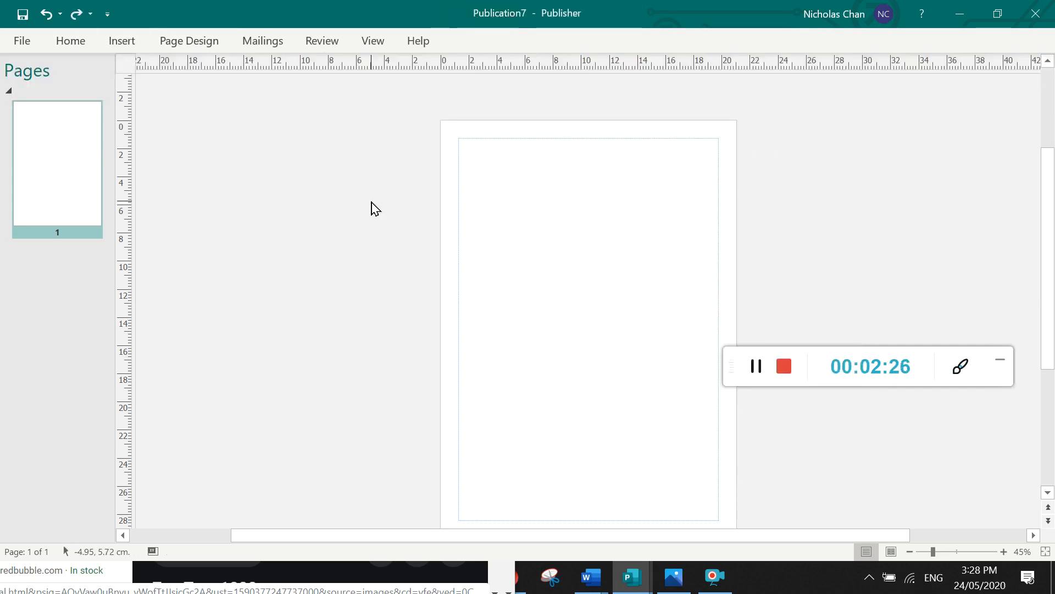
click(75, 43)
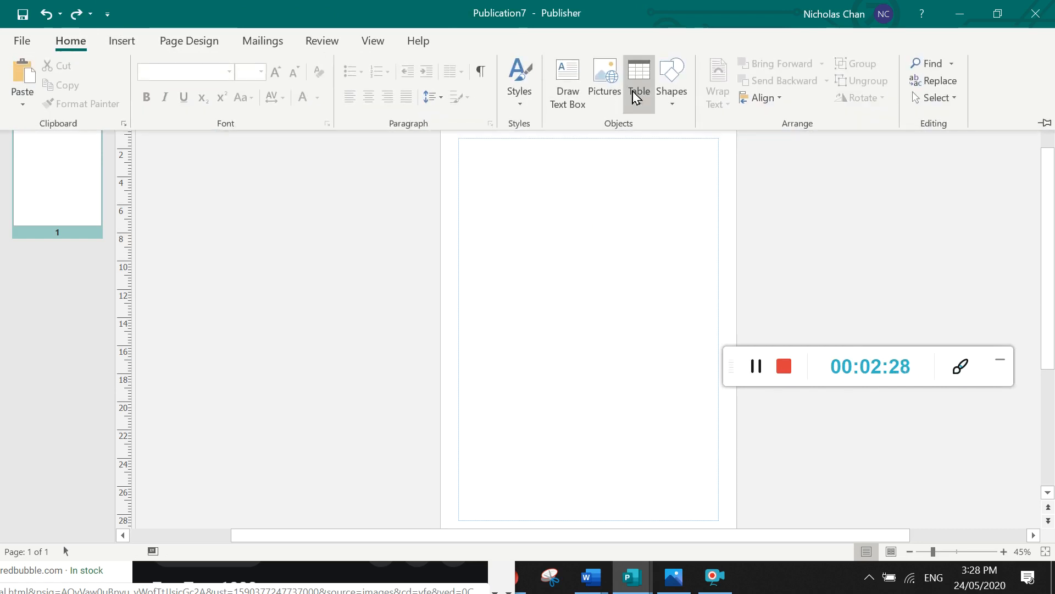
click(663, 94)
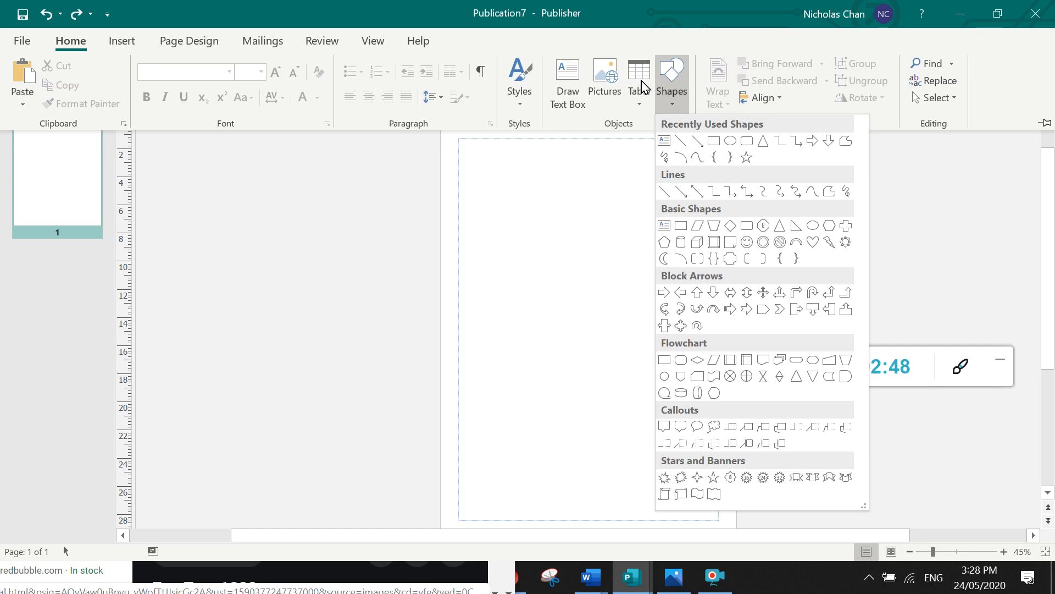
click(678, 83)
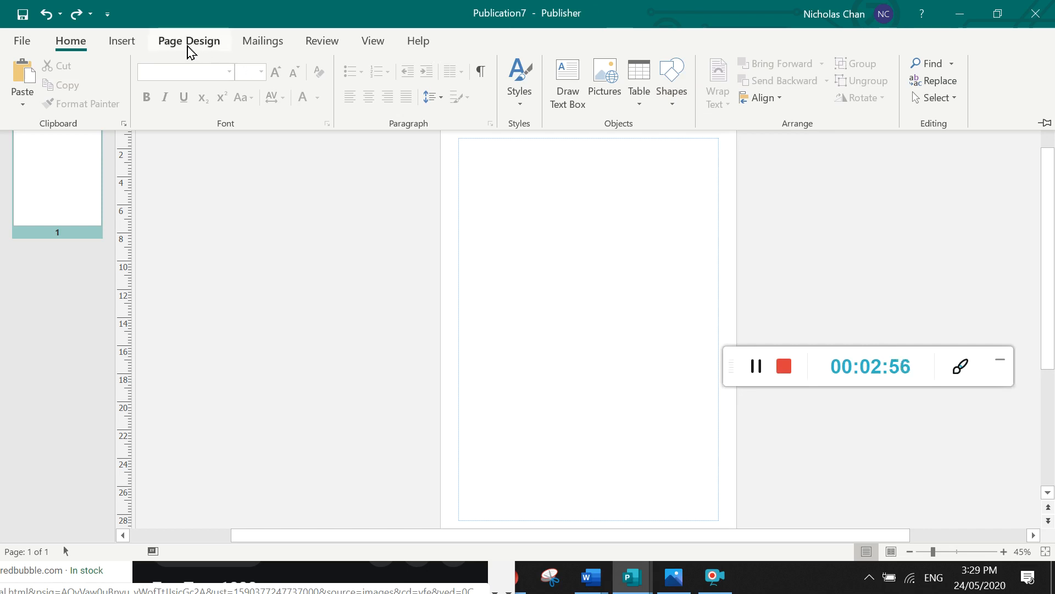
click(128, 51)
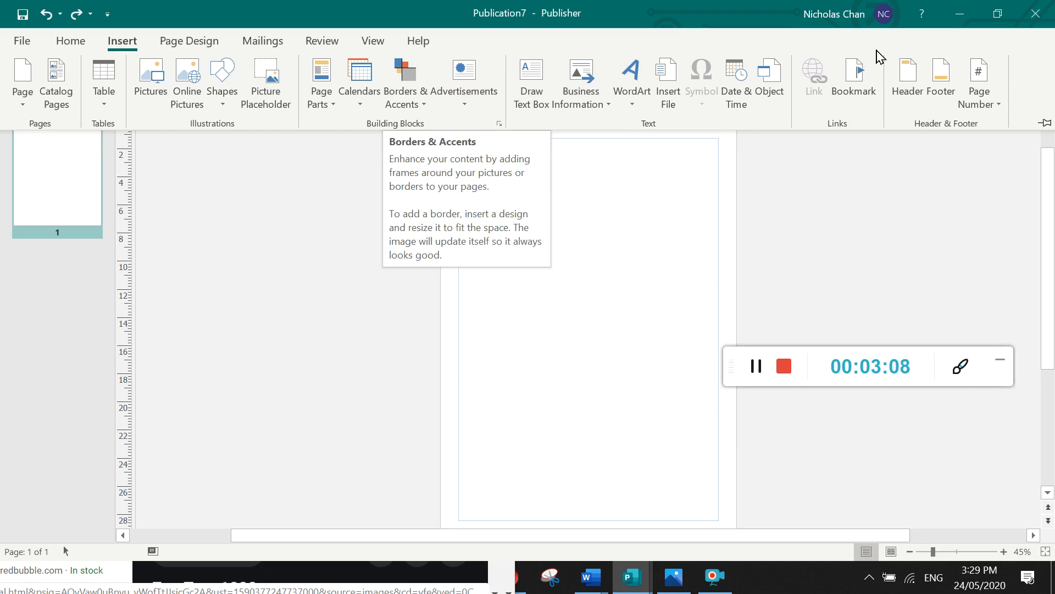
click(207, 41)
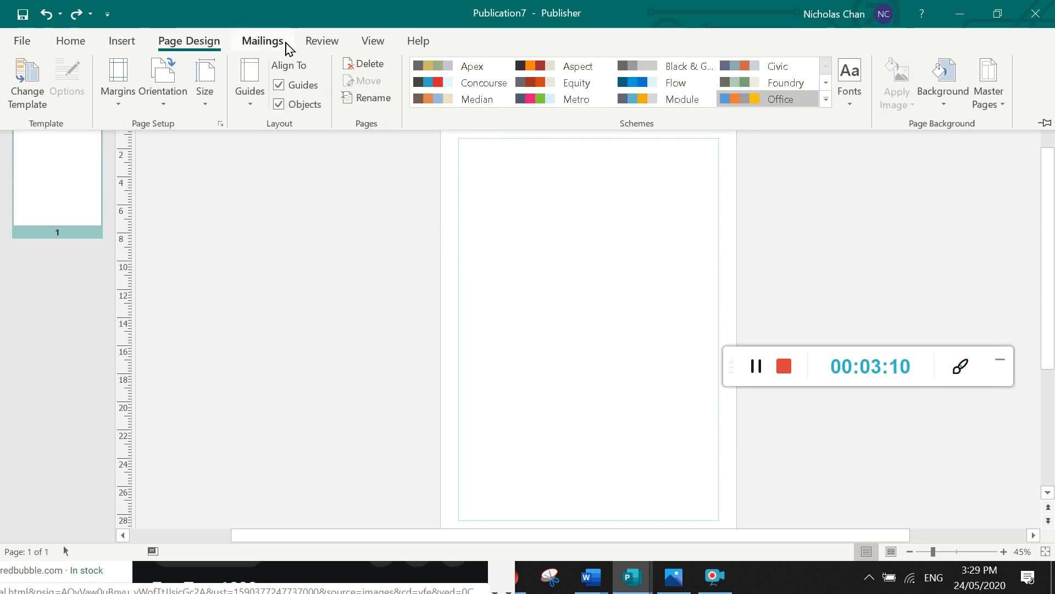
click(283, 43)
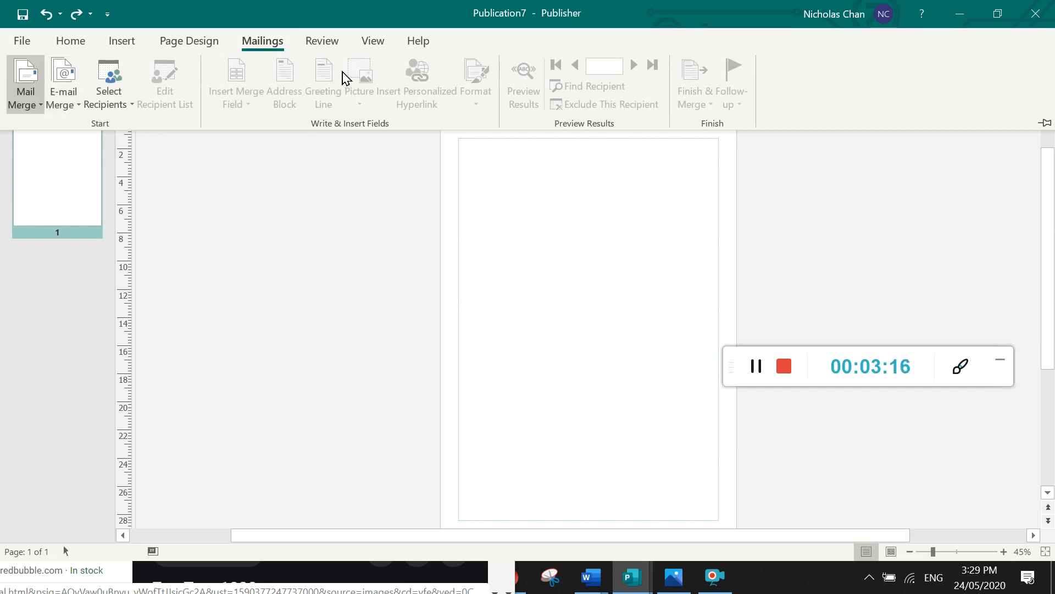
Open the publication's master page for editing
click(192, 44)
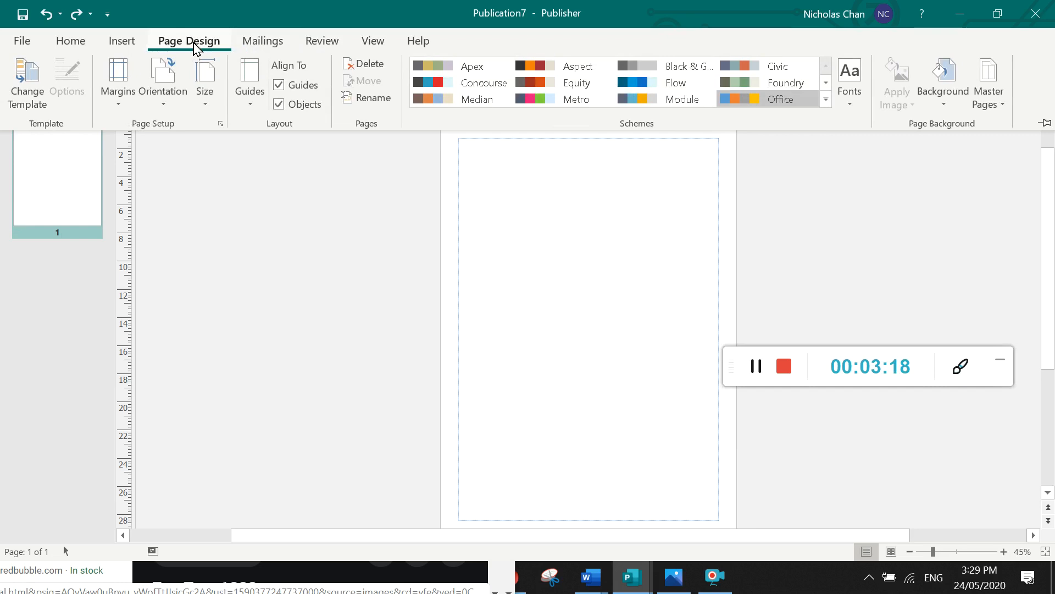
click(990, 91)
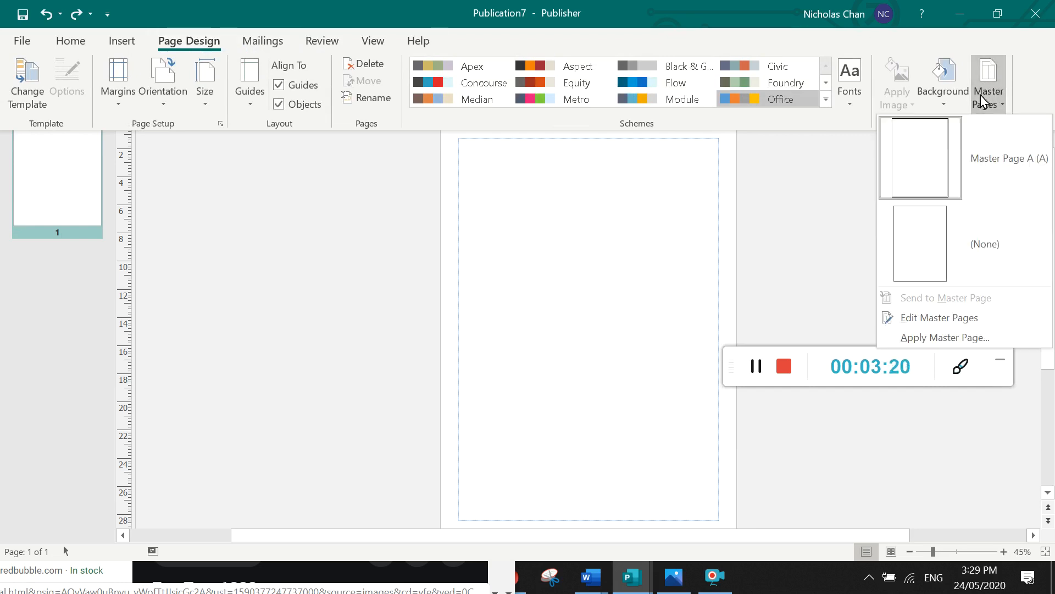
click(931, 316)
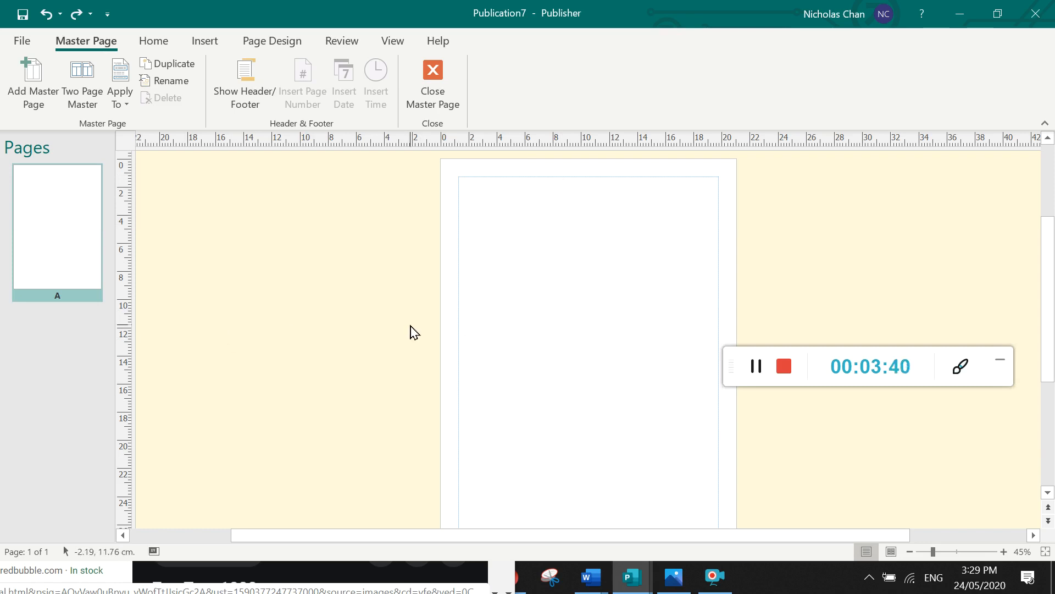
Add a page number at the bottom right of the master page
scroll(411, 332, down, 3)
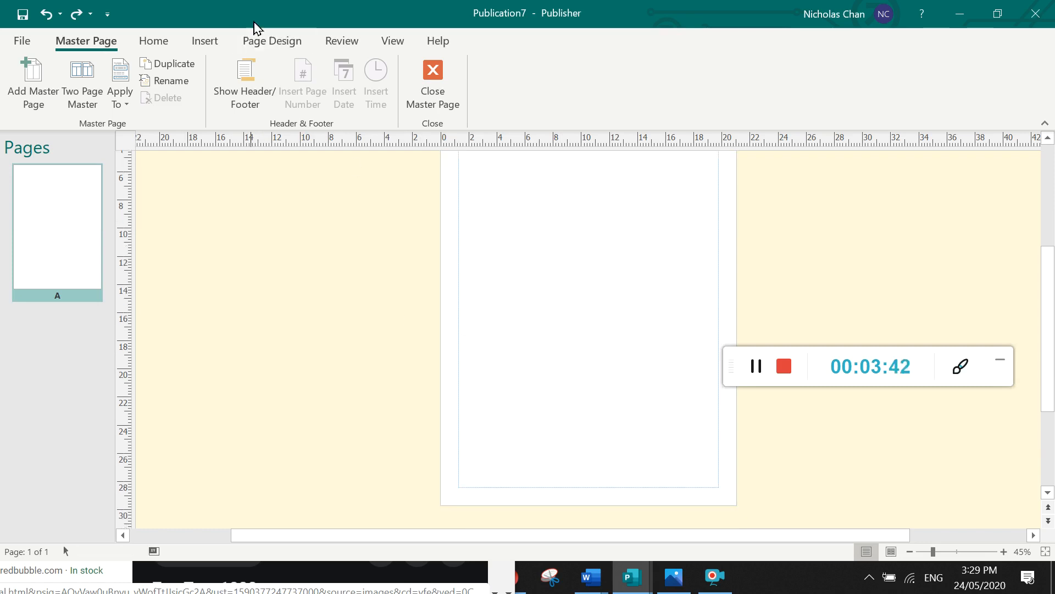
click(207, 42)
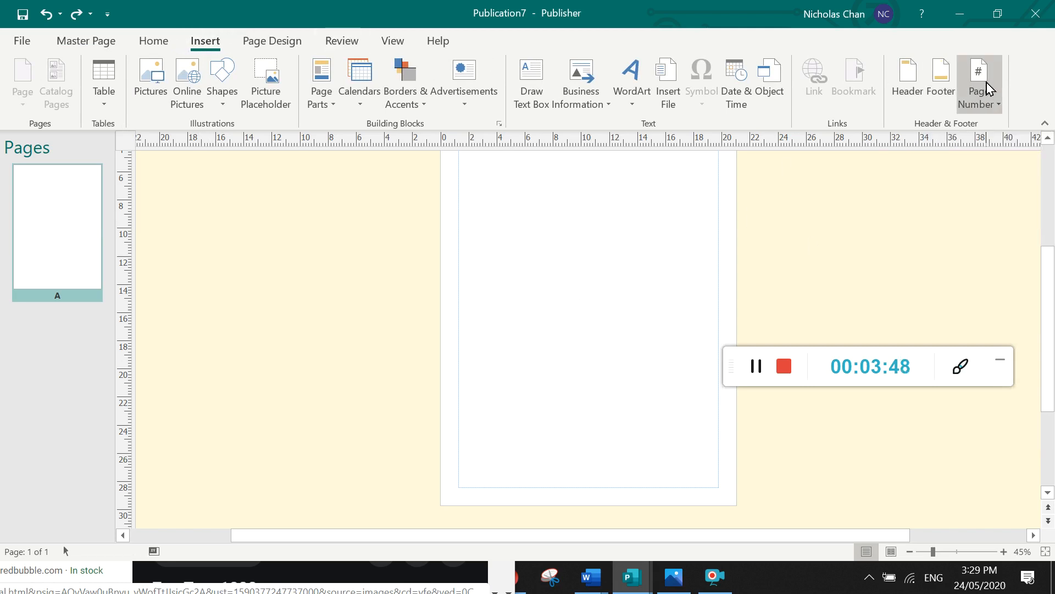
click(980, 107)
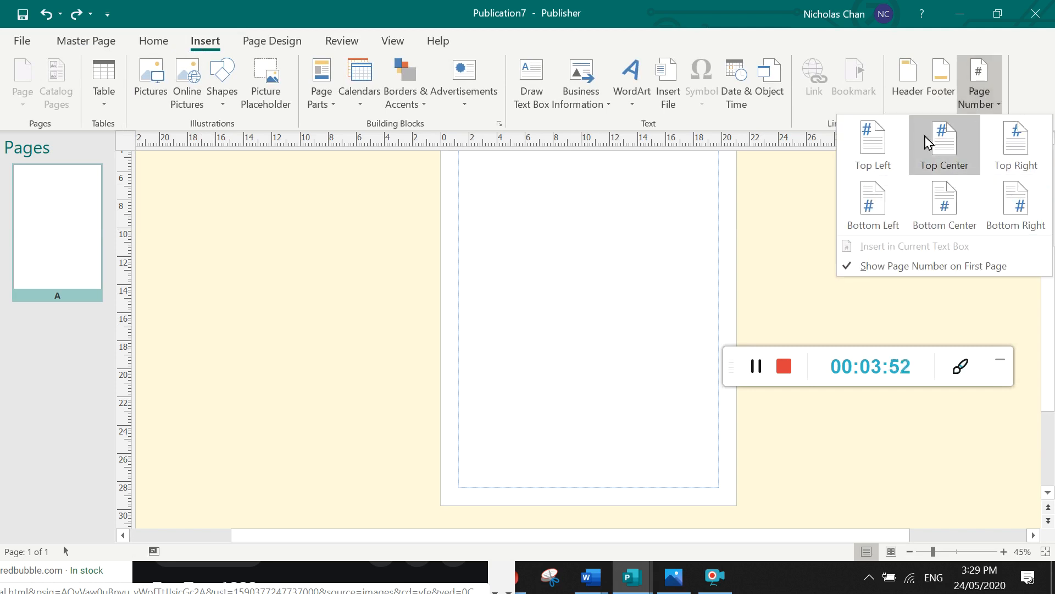
click(1001, 212)
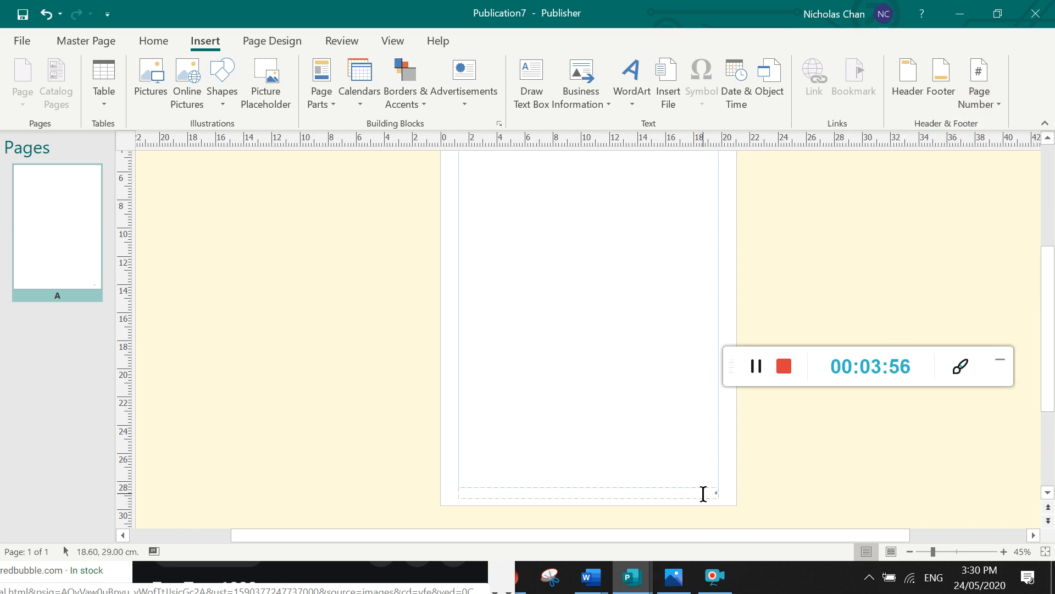
Bring the download image from the Desktop folder onto the master page and place it in the page's upper-right corner
scroll(701, 453, up, 2)
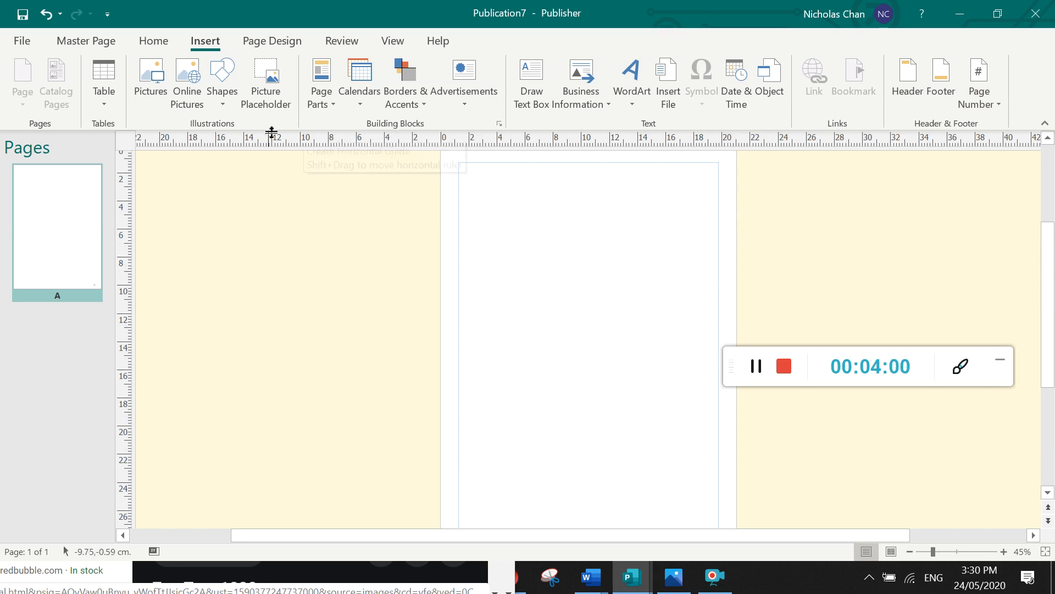
click(144, 42)
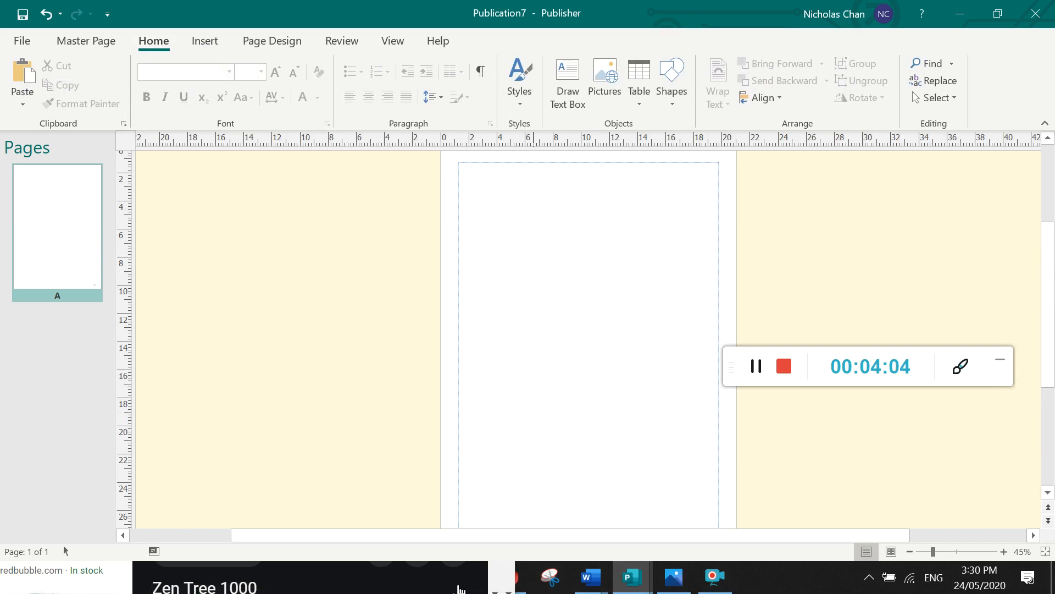
click(427, 577)
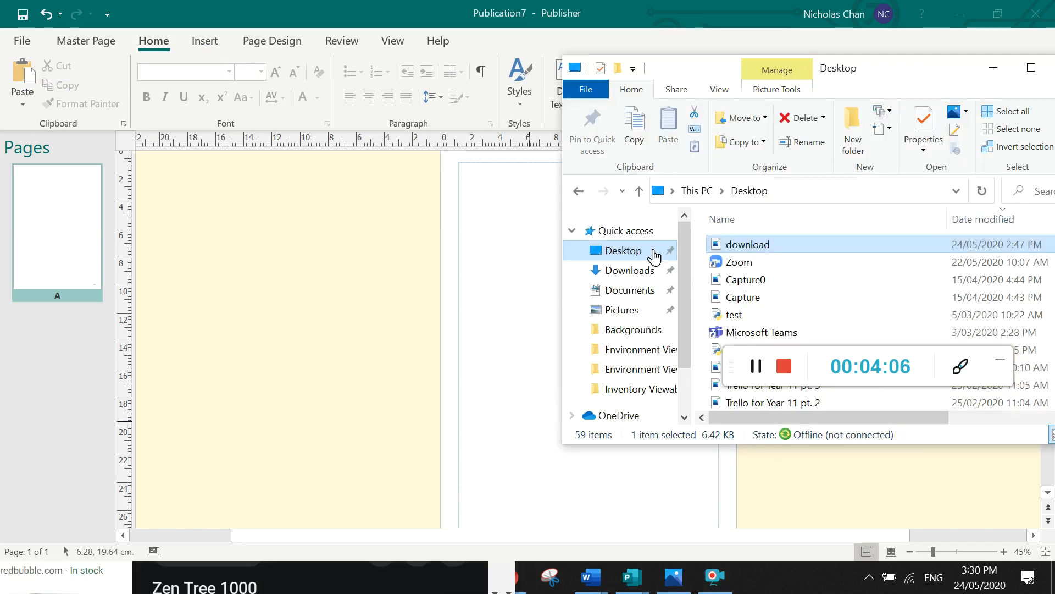
drag(709, 69, 859, 70)
drag(630, 238, 679, 192)
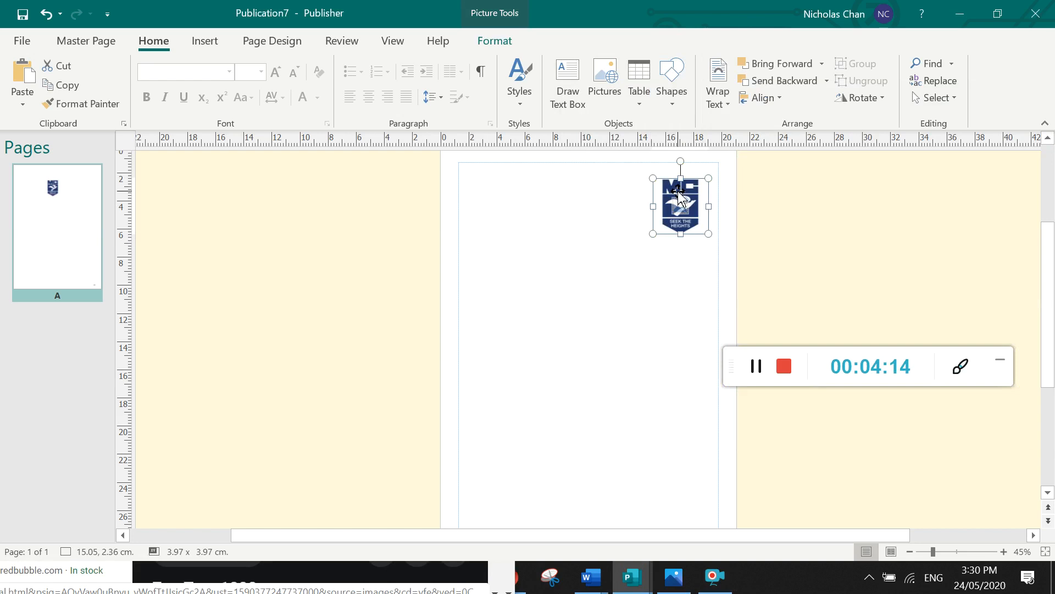
click(523, 194)
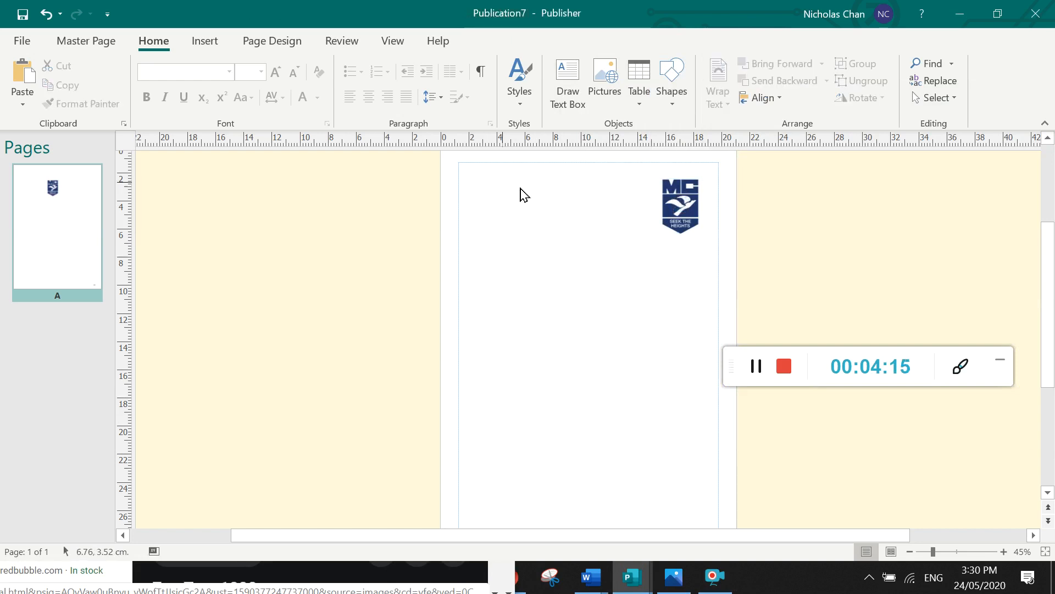
Add the recently used thin orange border and fit it to the page margins, about 18.46 × 27.16 cm
click(205, 42)
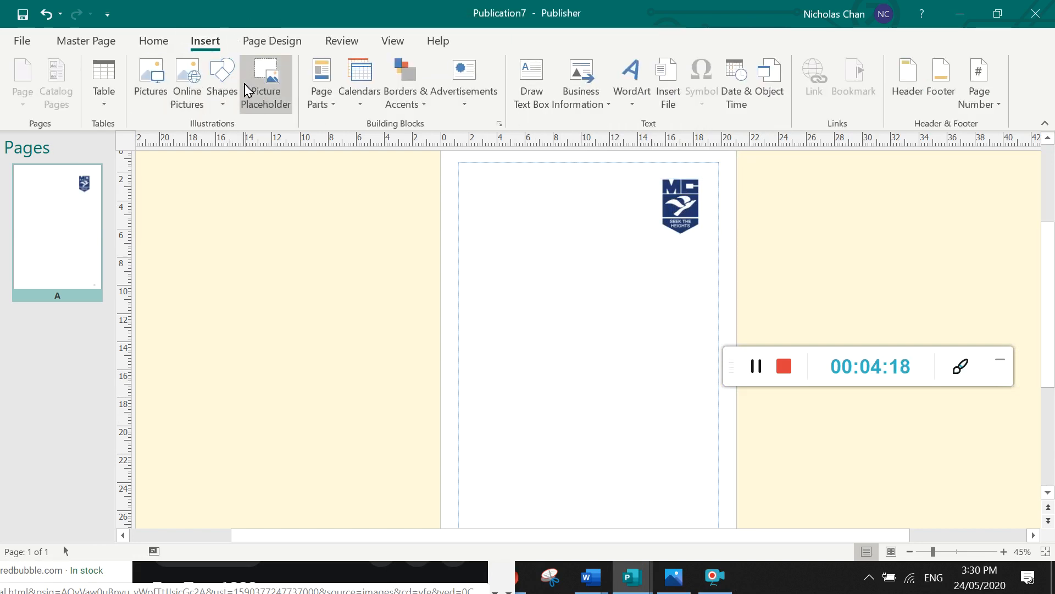
click(403, 80)
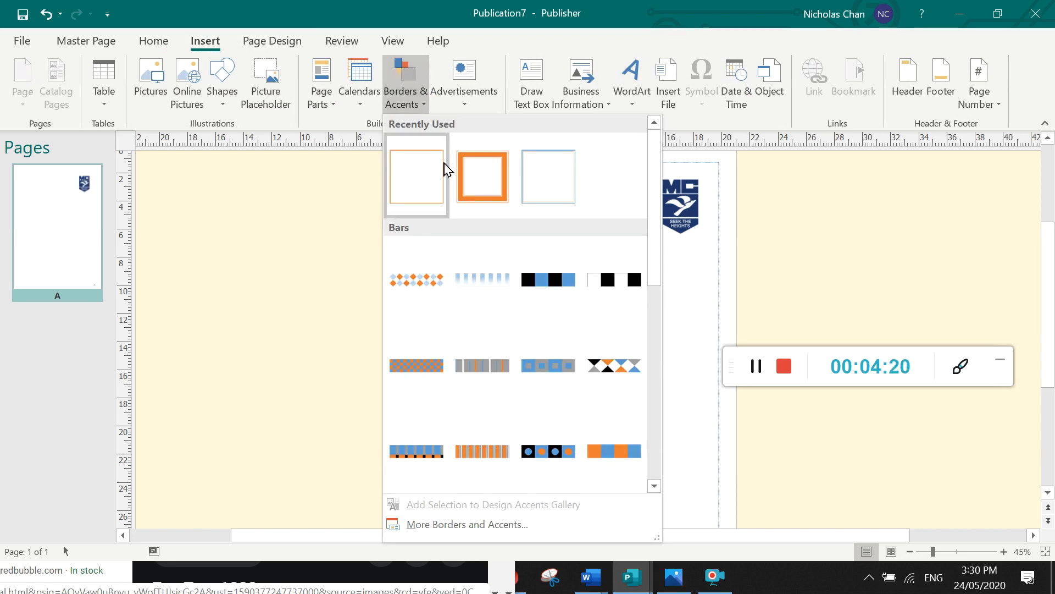
click(421, 184)
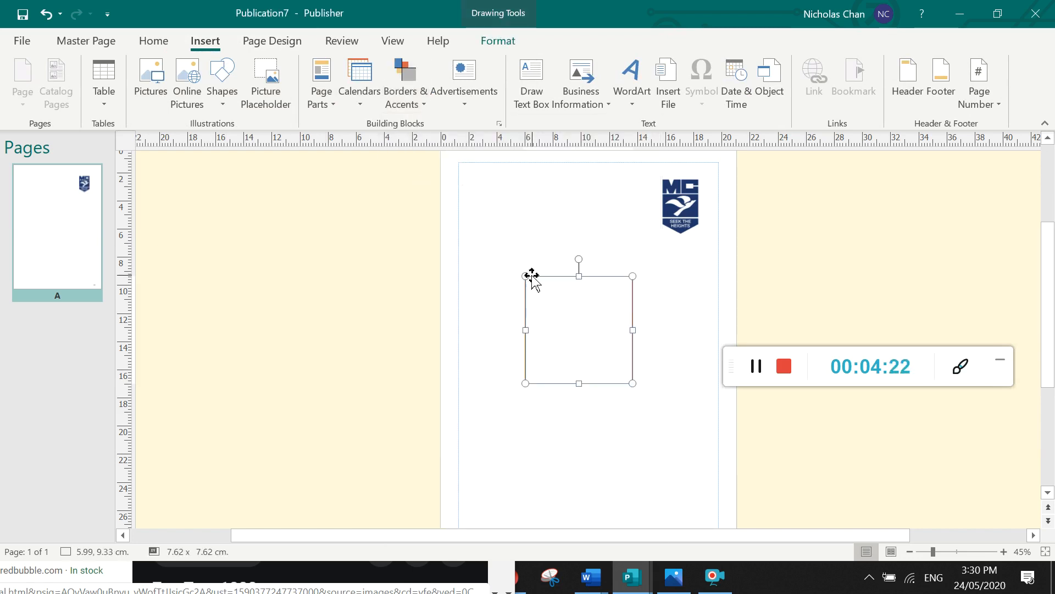
drag(544, 276, 478, 163)
scroll(595, 323, down, 2)
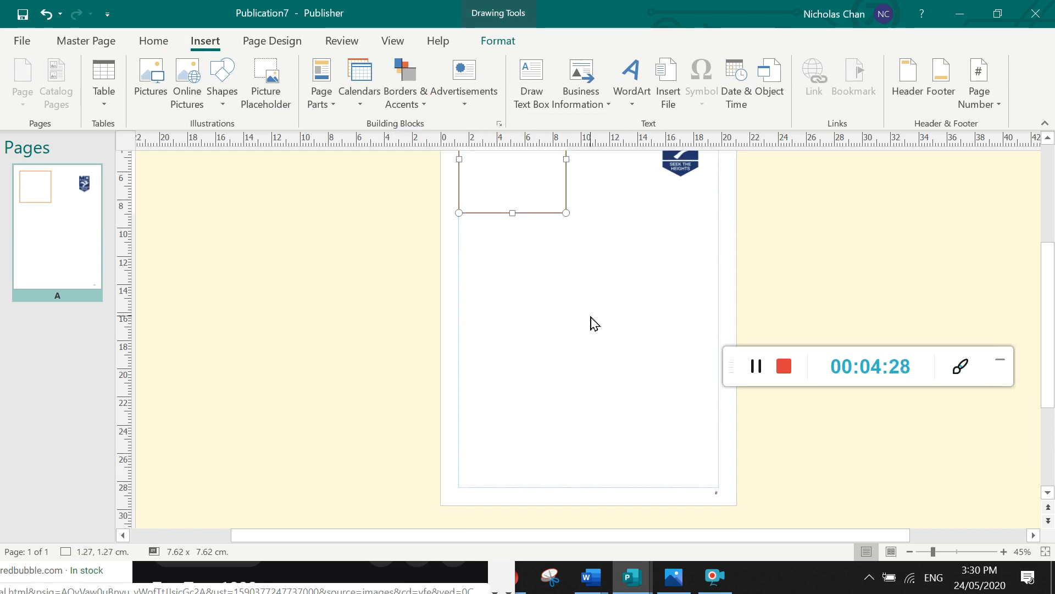
mouse_move(567, 213)
mouse_down()
mouse_move(650, 301)
mouse_move(718, 488)
mouse_up()
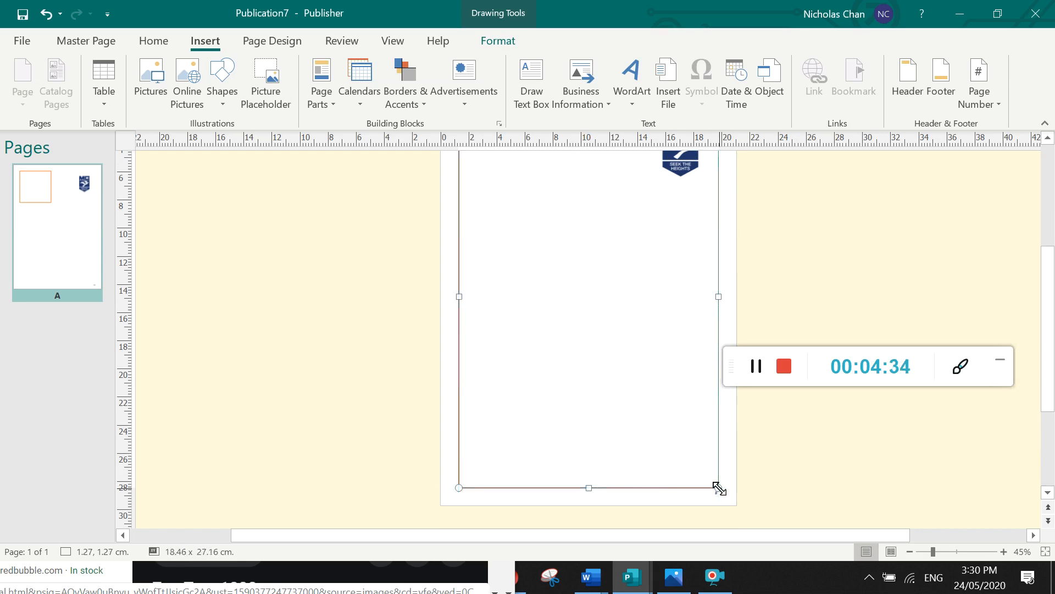
click(431, 387)
Search online pictures for school and insert the photo of the brick building with the red door
scroll(431, 382, up, 3)
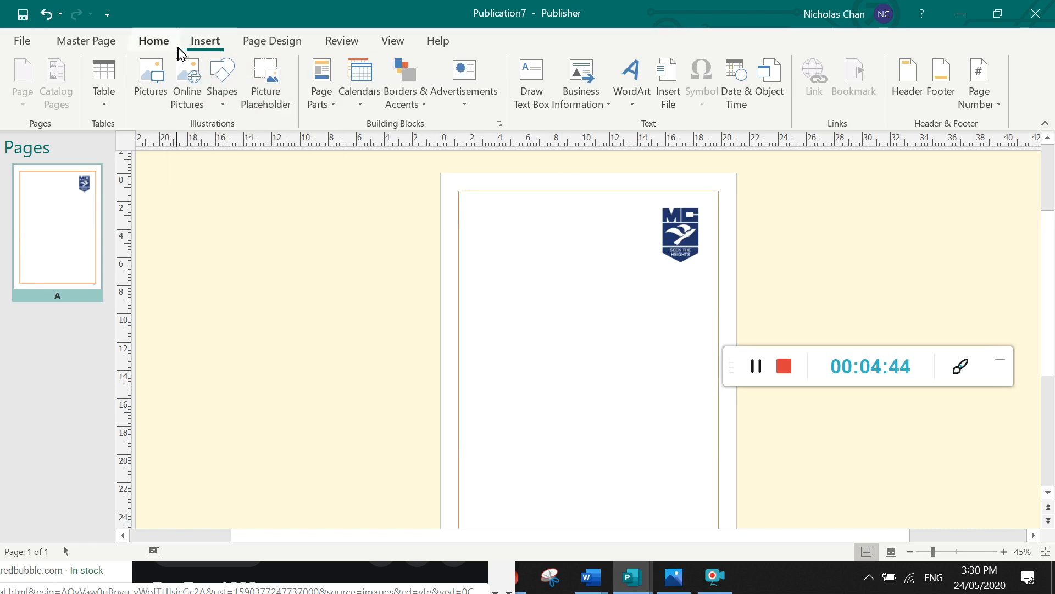
click(184, 80)
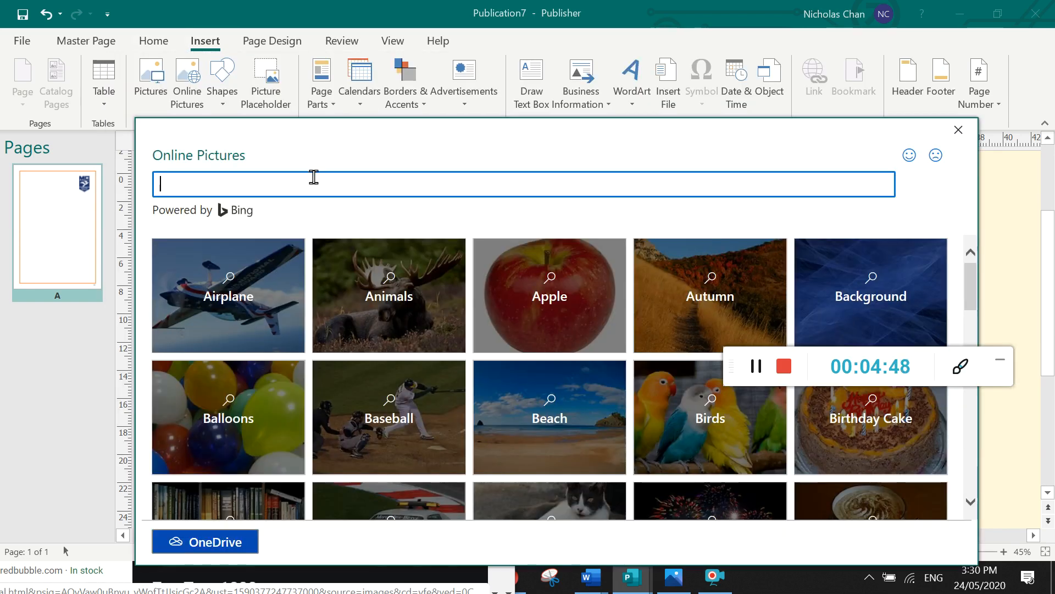
text(school)
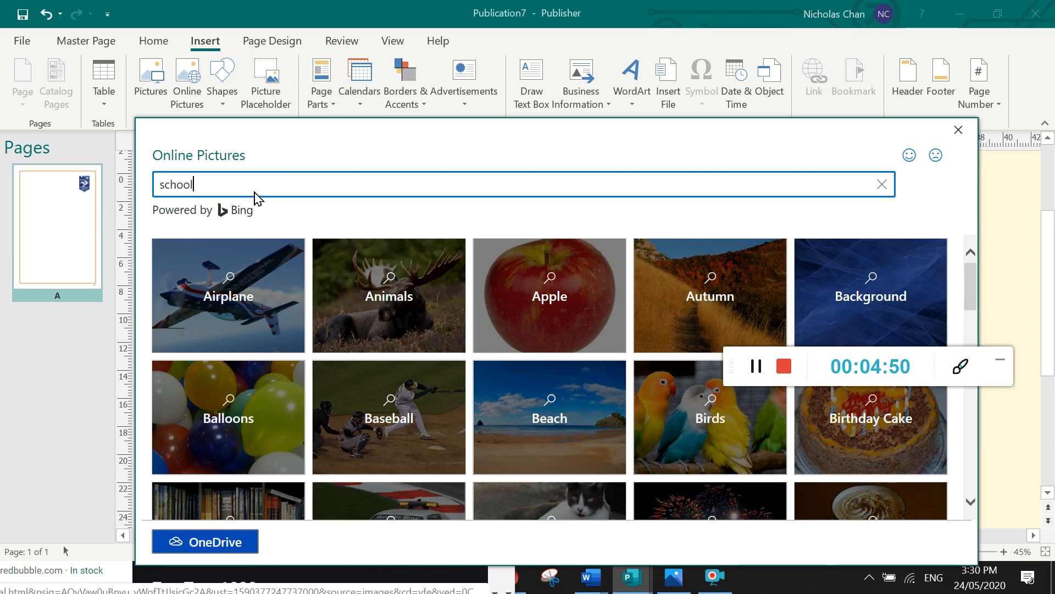
key(Return)
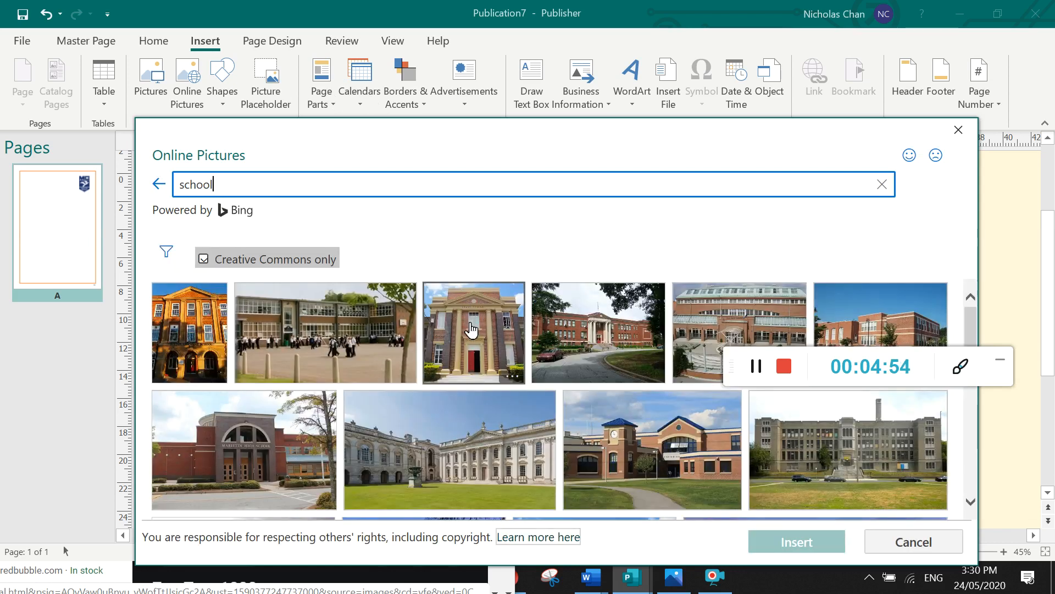
click(471, 330)
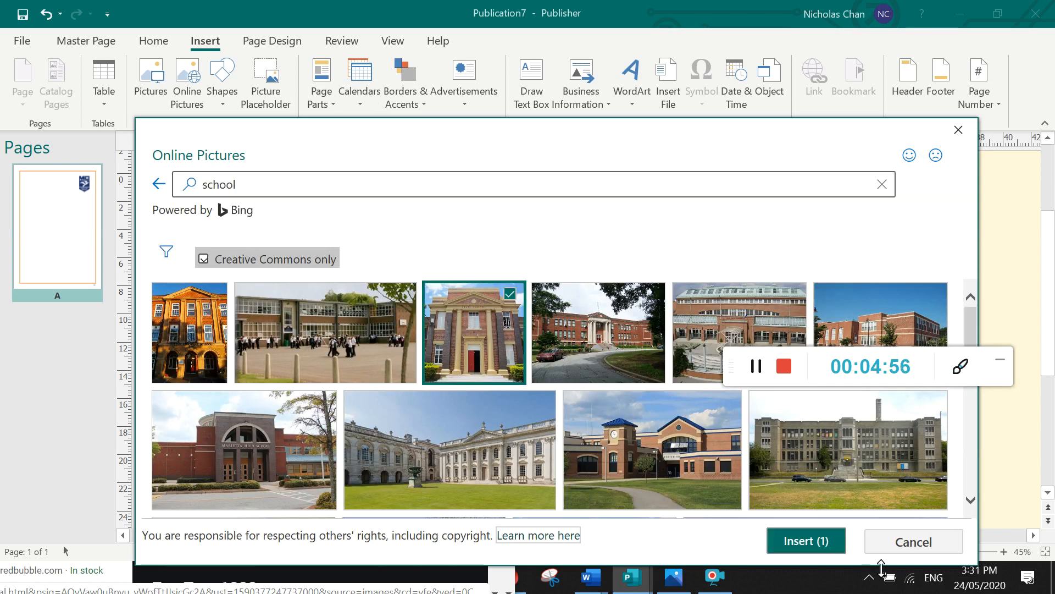
click(807, 542)
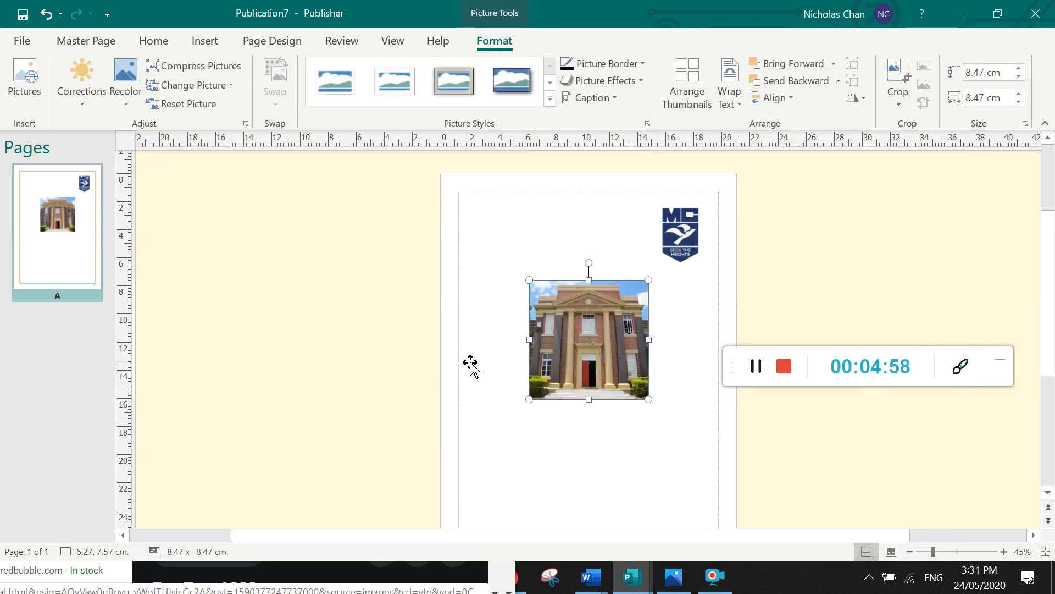
Move the school photo to the top-left corner of the master page
scroll(777, 281, down, 3)
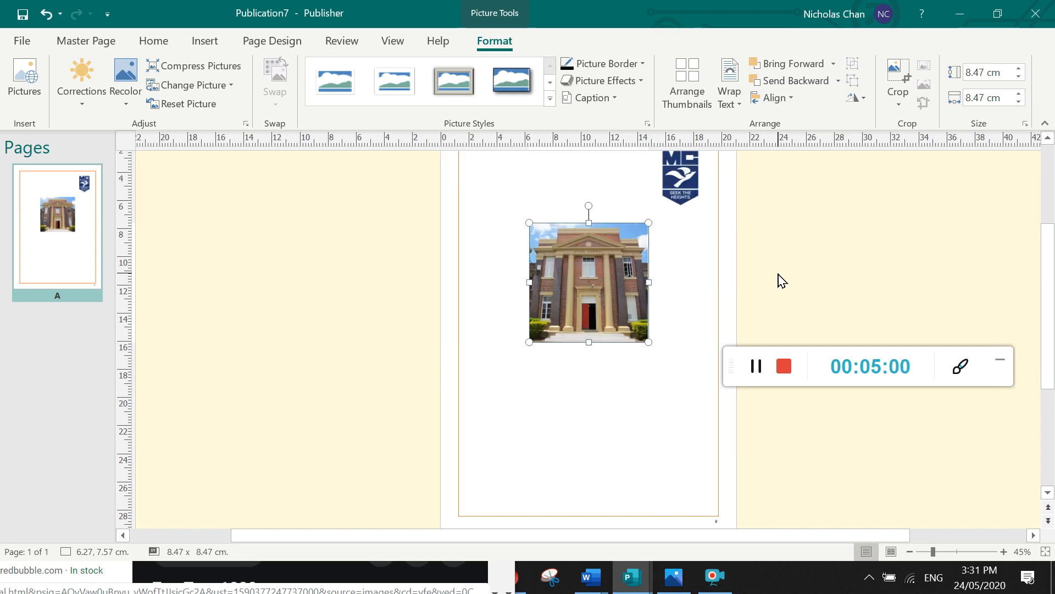
scroll(812, 270, up, 3)
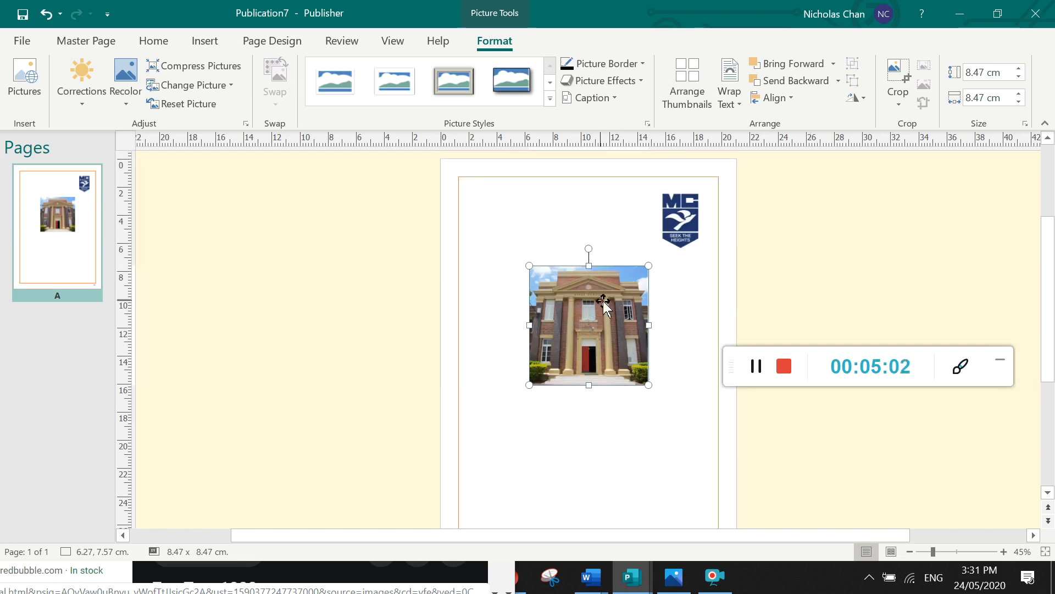
drag(582, 297, 495, 193)
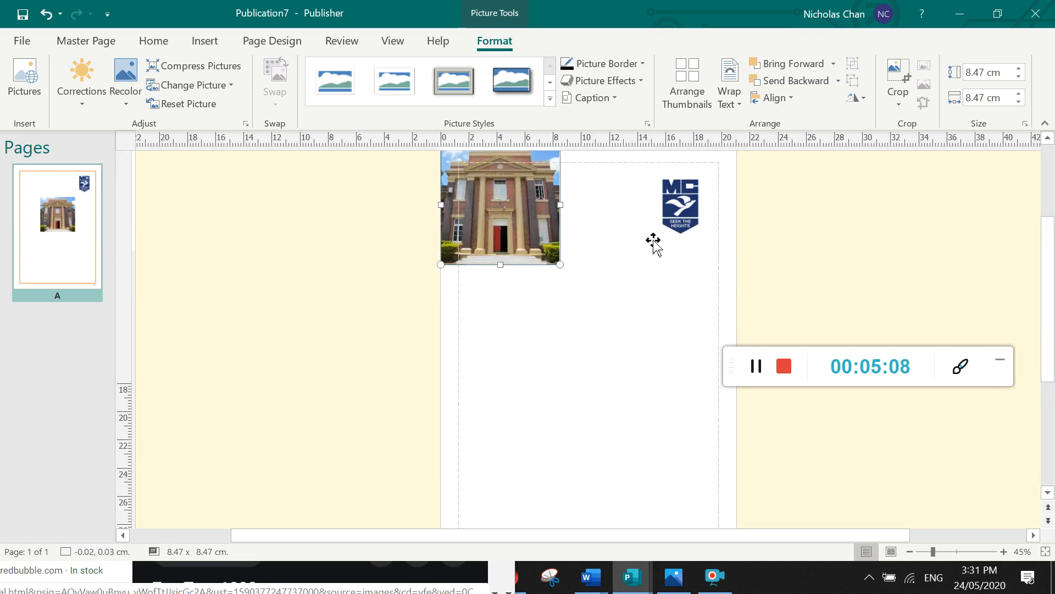
Enlarge the school photo to the page width, about 20.97 cm, and stretch it down to the page bottom, about 29.69 cm high
scroll(653, 241, down, 6)
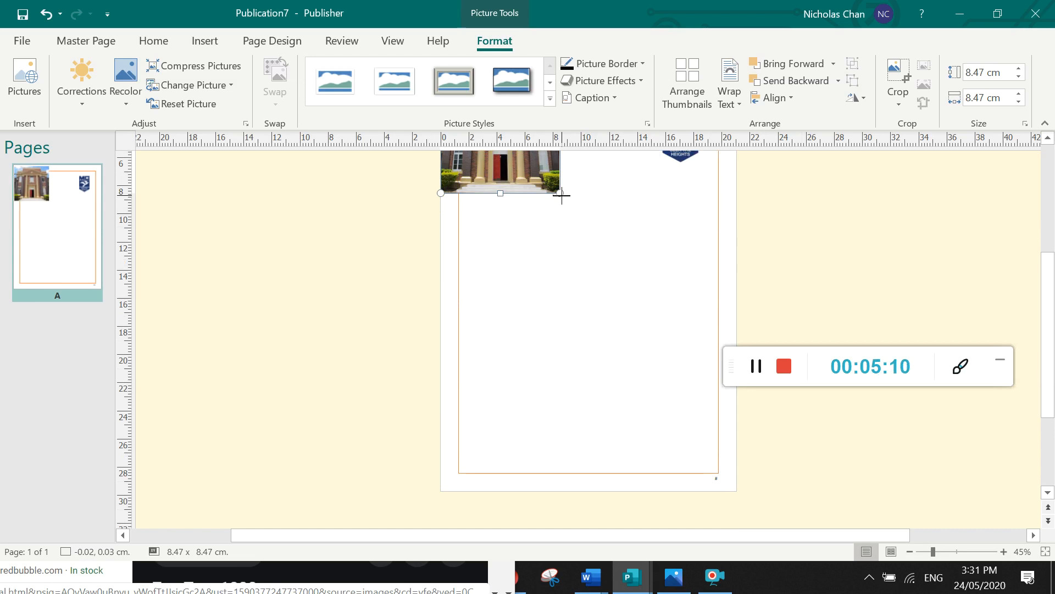
drag(561, 194, 584, 371)
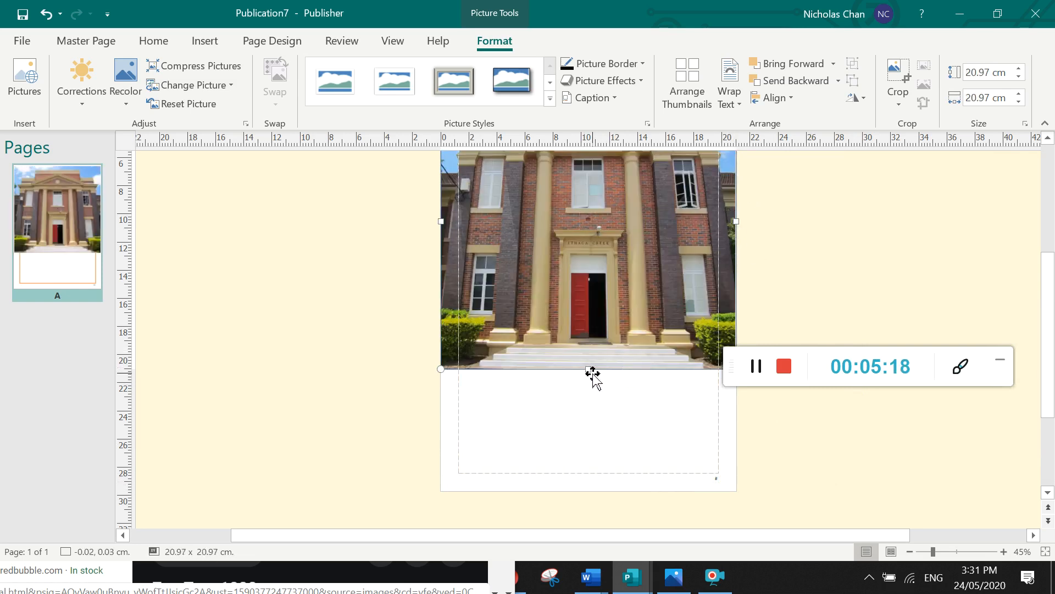
click(591, 374)
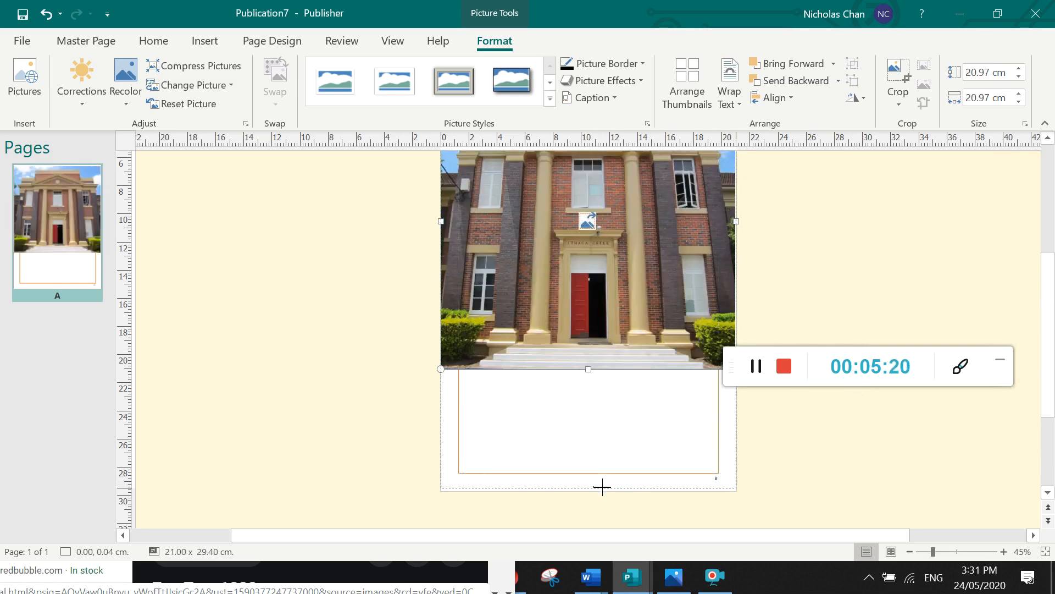
drag(602, 487, 603, 494)
click(856, 249)
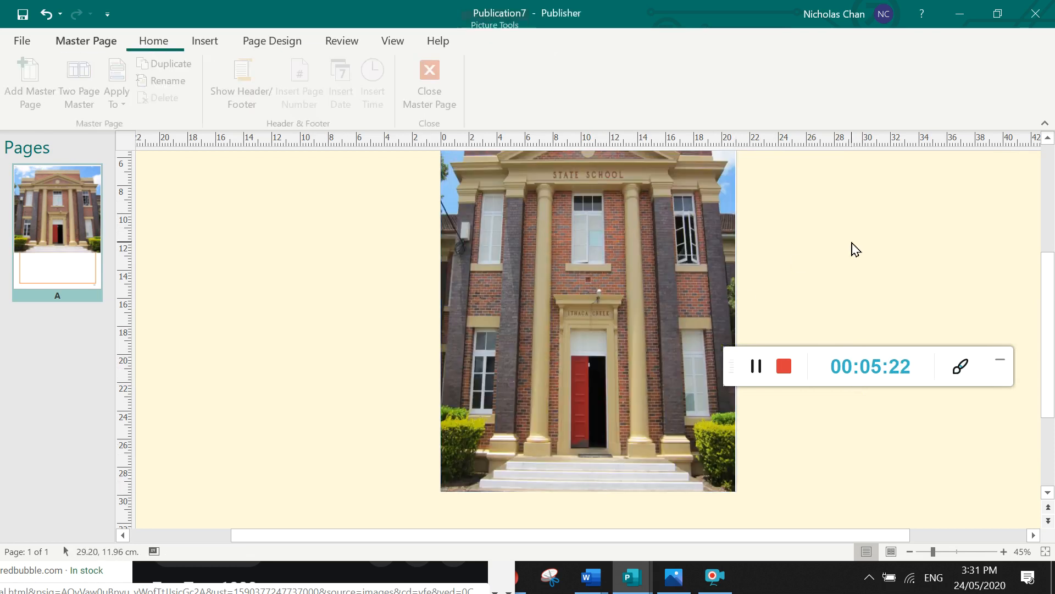
Extend the school photo's left side to the page edge, making it about 21.01 cm wide
scroll(752, 264, up, 3)
click(639, 285)
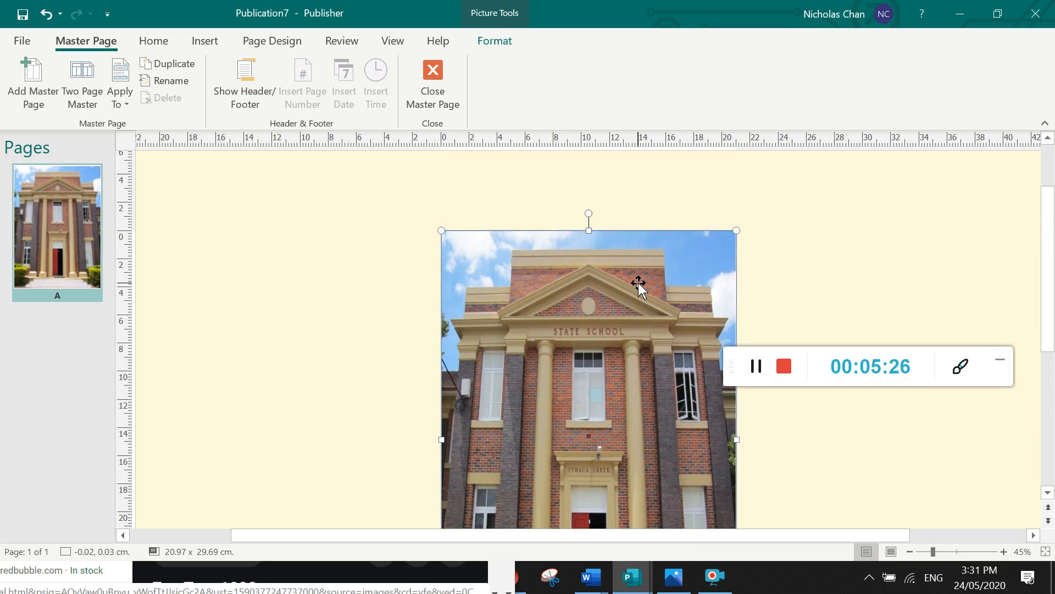
click(363, 347)
scroll(354, 348, down, 2)
scroll(385, 363, down, 2)
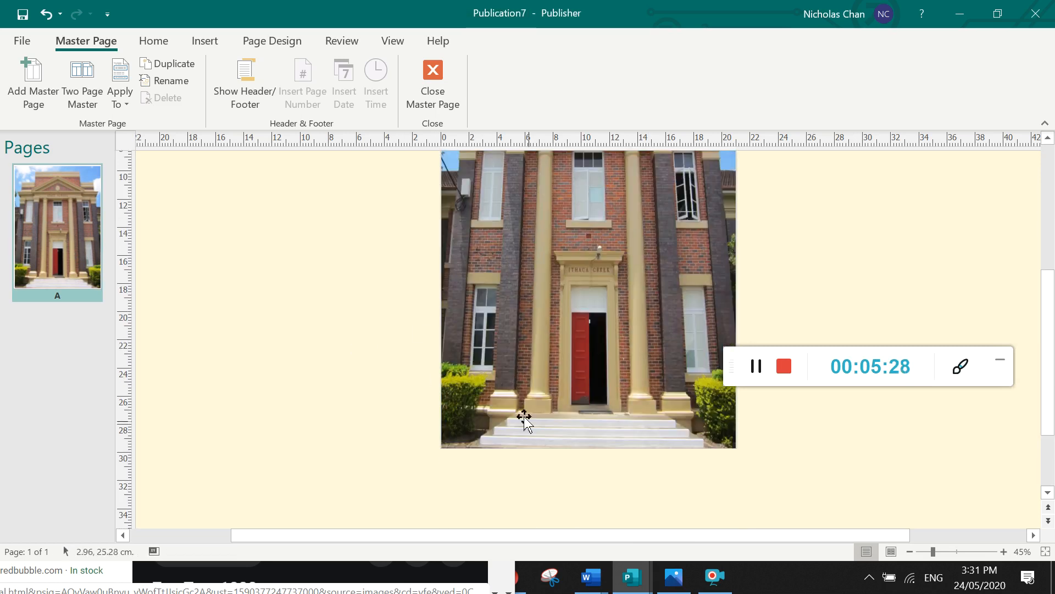
click(477, 198)
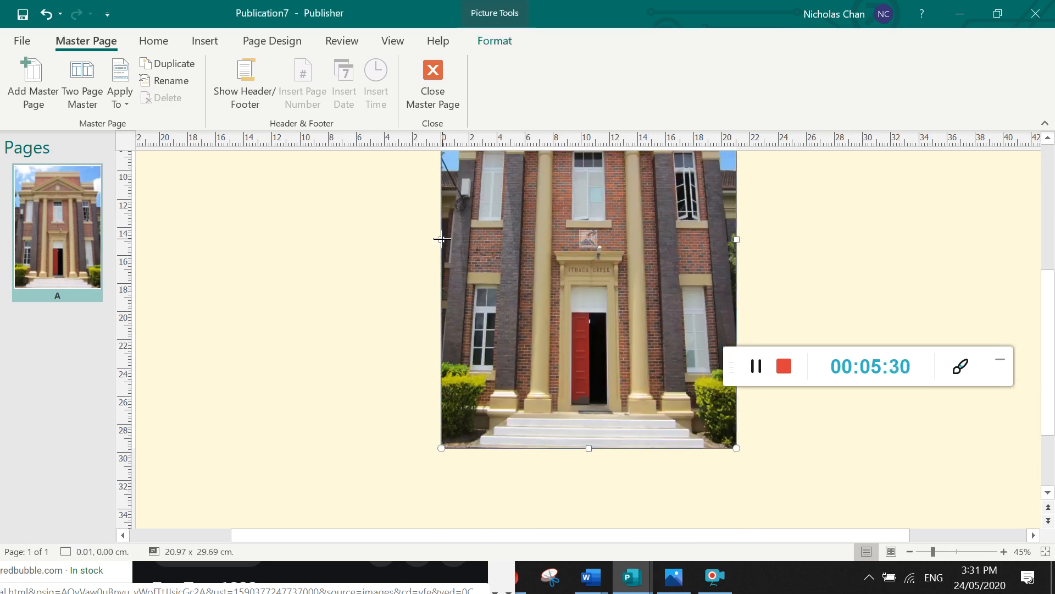
drag(441, 239, 440, 239)
click(379, 288)
Send the school photo backward two levels, behind the orange border and the logo
scroll(383, 289, up, 2)
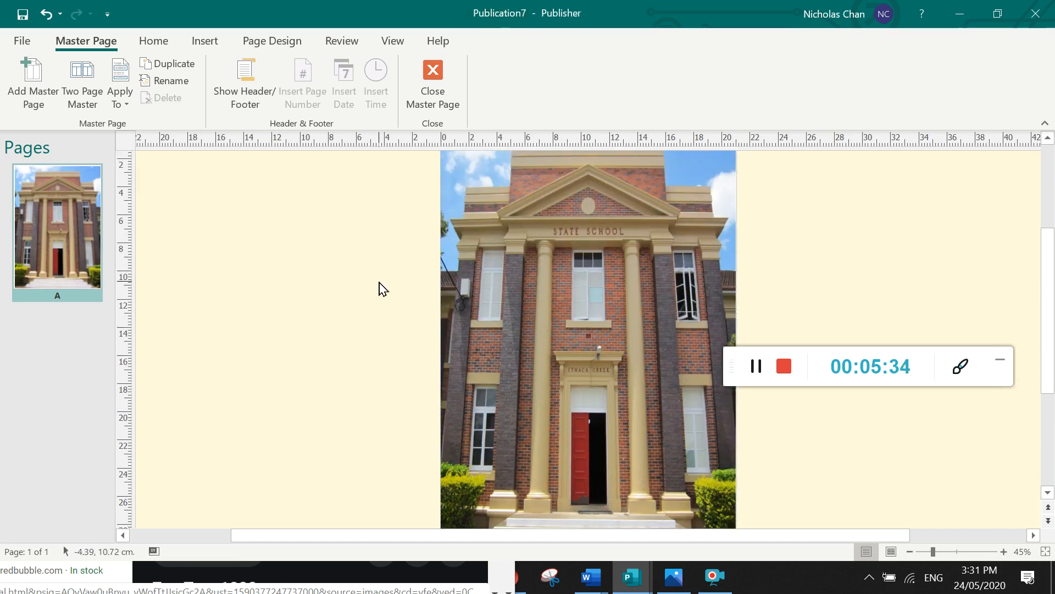
scroll(383, 289, up, 1)
scroll(797, 200, down, 1)
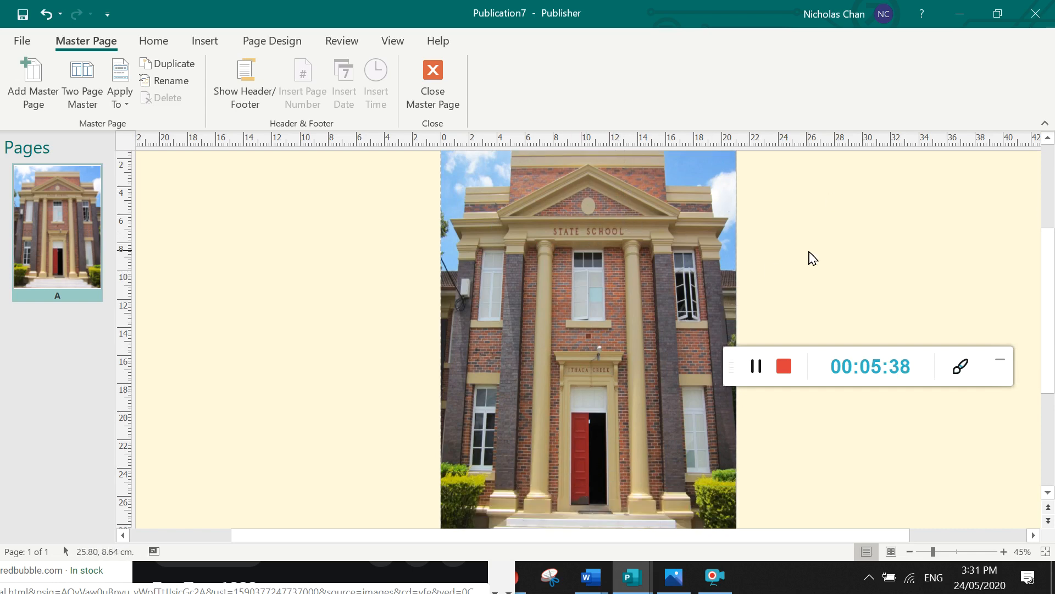
scroll(812, 258, up, 1)
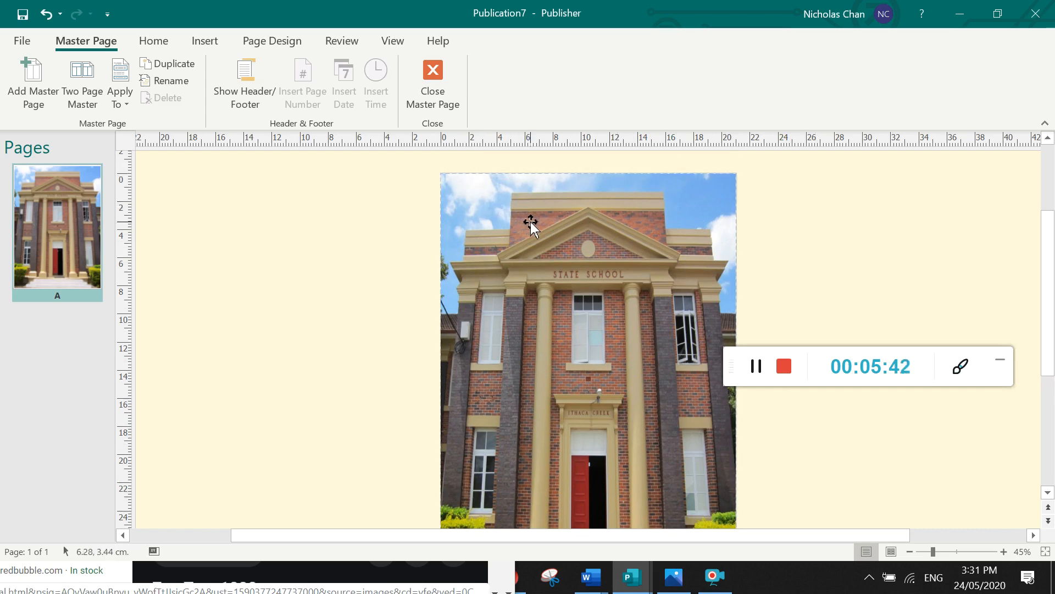
click(526, 252)
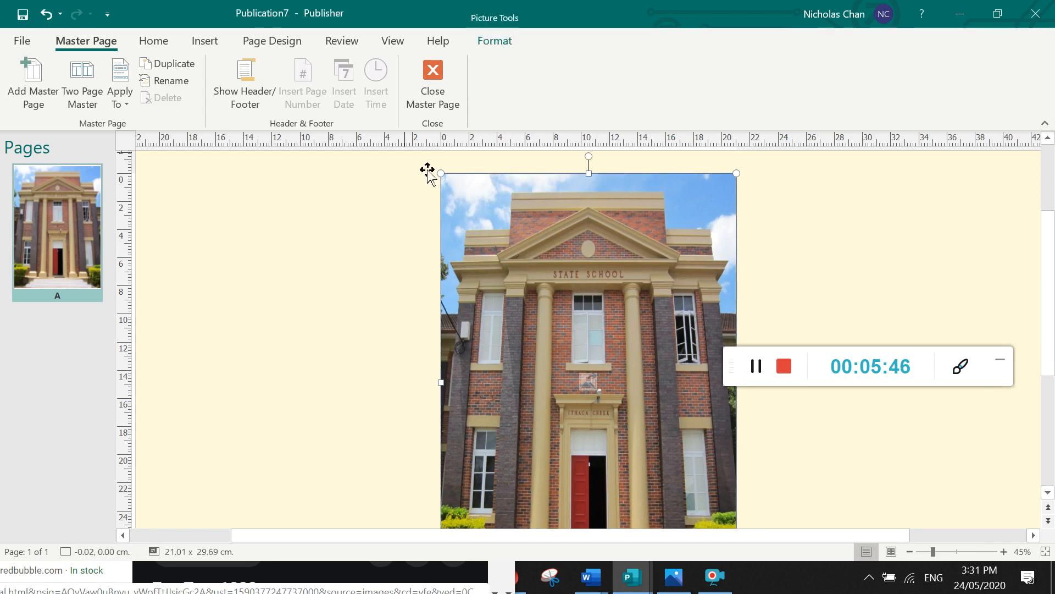
click(150, 44)
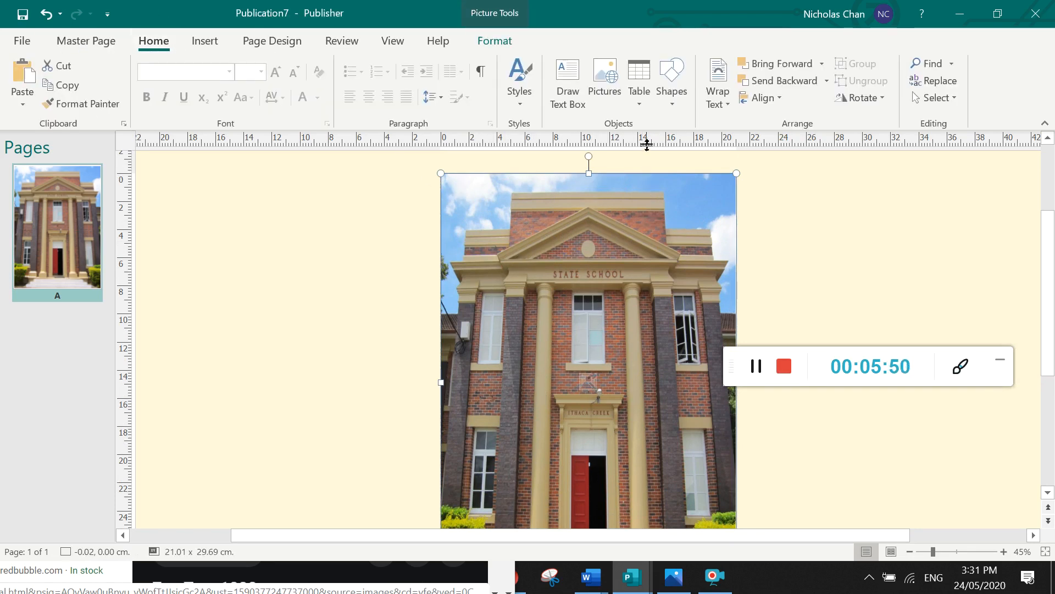
click(785, 83)
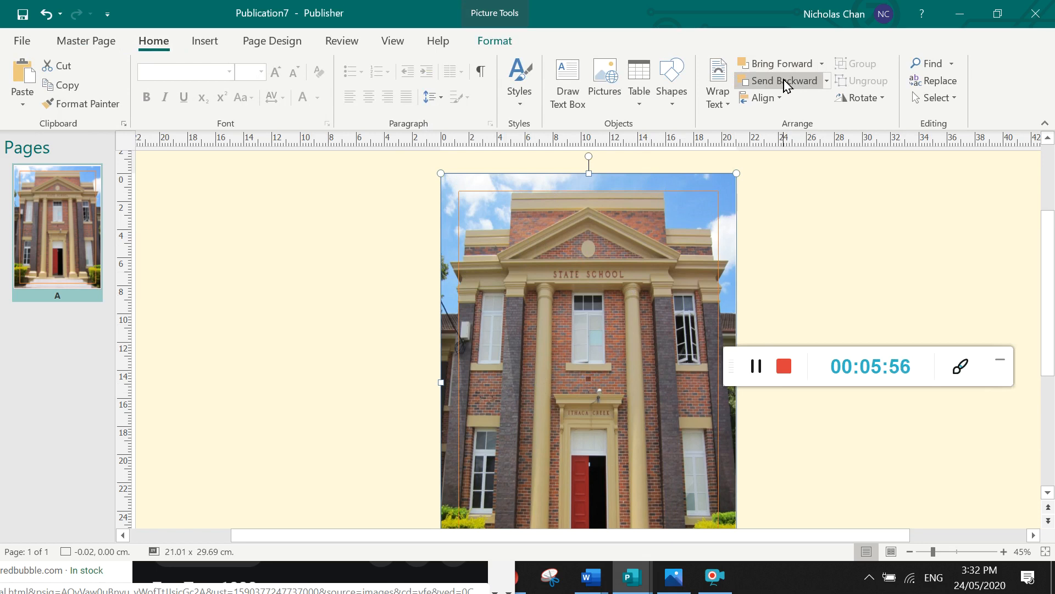
click(785, 83)
click(866, 244)
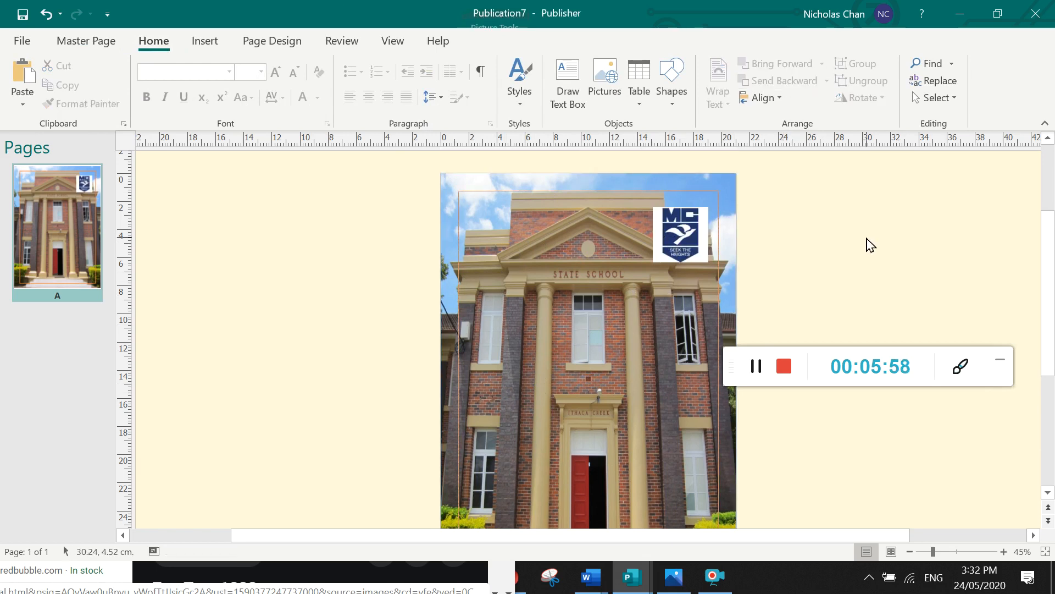
Move the orange border to the page's left edge and shift the logo left, toward the page centre
click(477, 182)
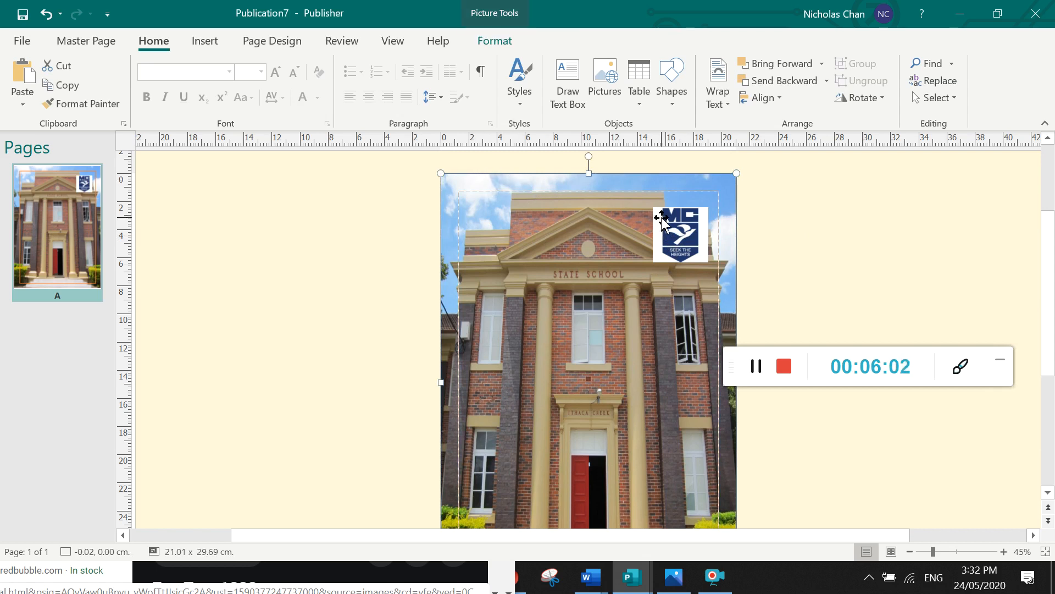
click(662, 220)
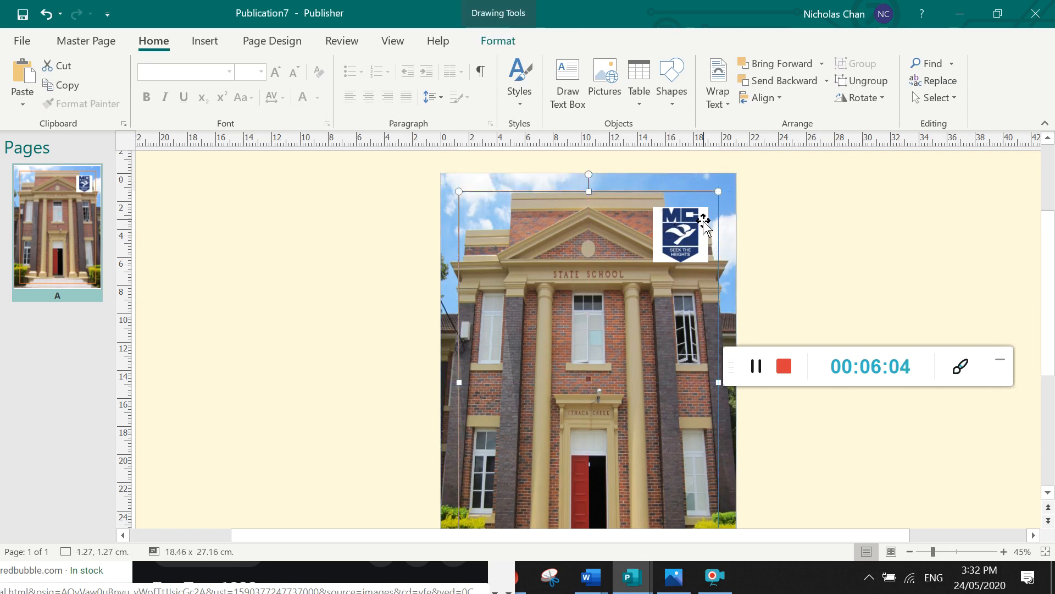
click(813, 231)
click(697, 236)
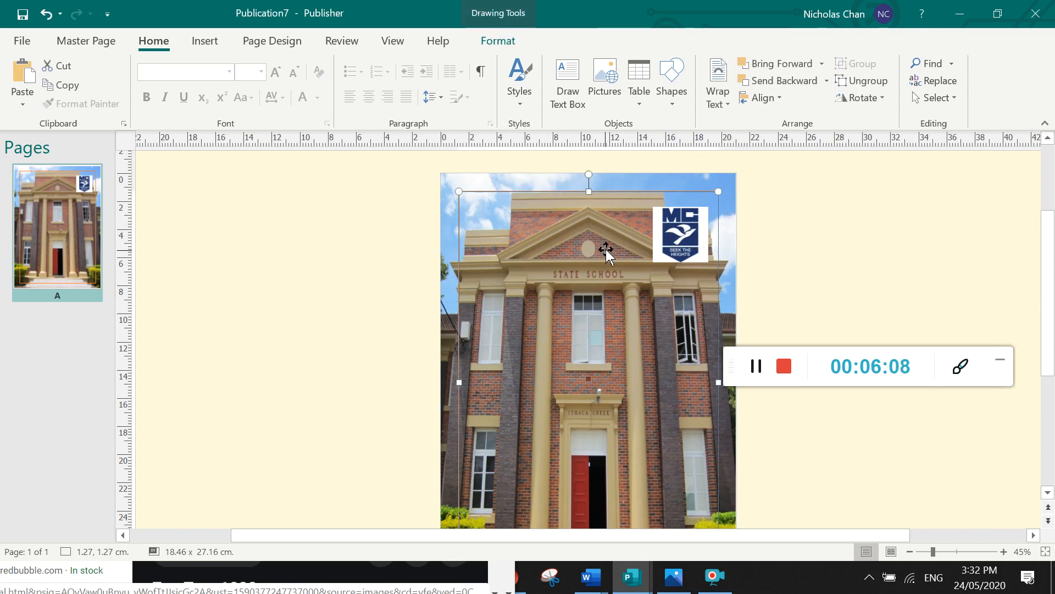
click(683, 230)
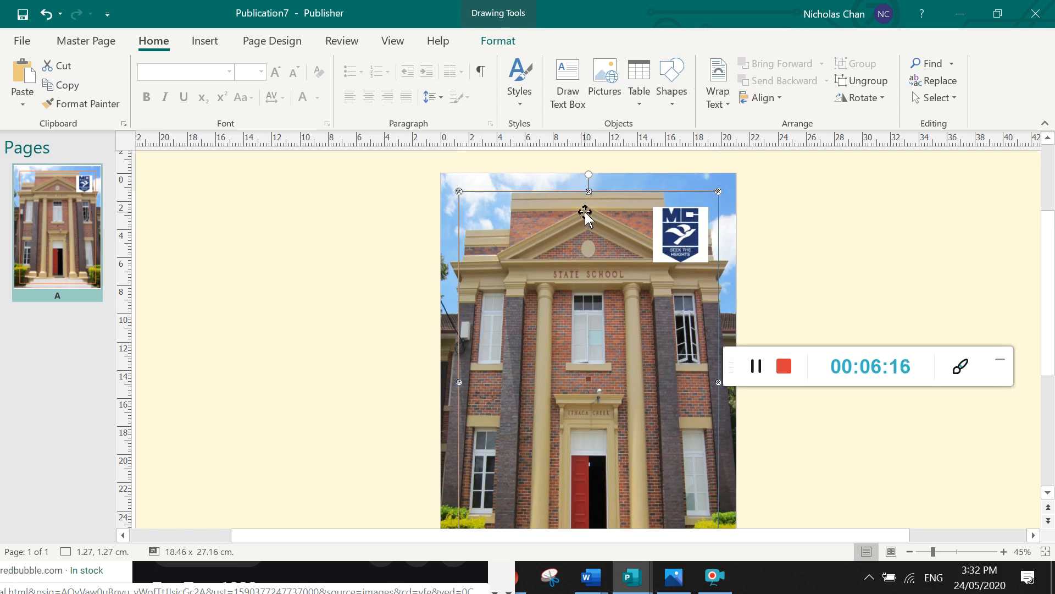
drag(585, 214, 568, 212)
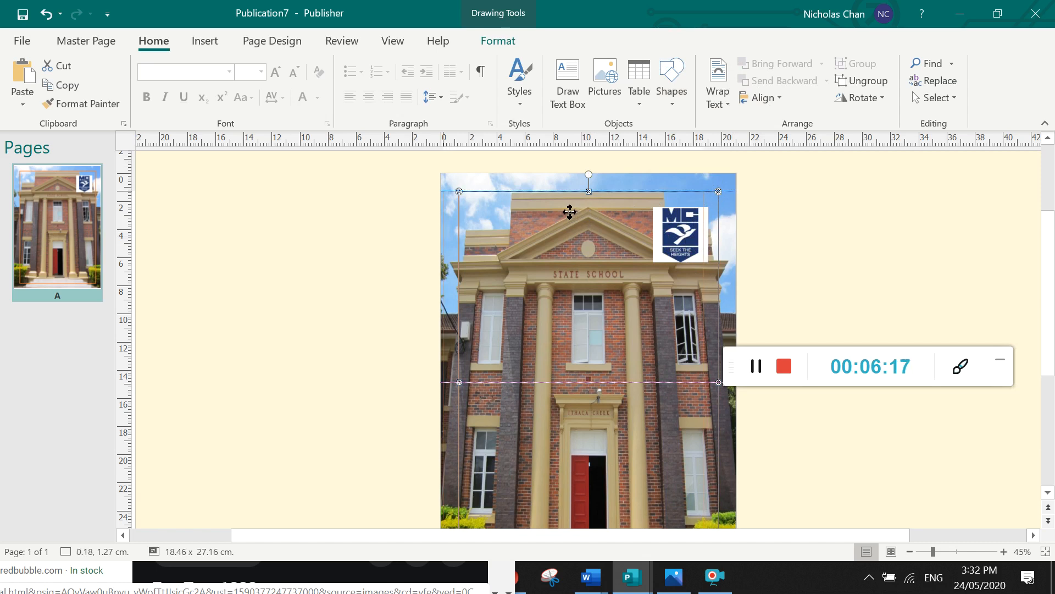
click(703, 223)
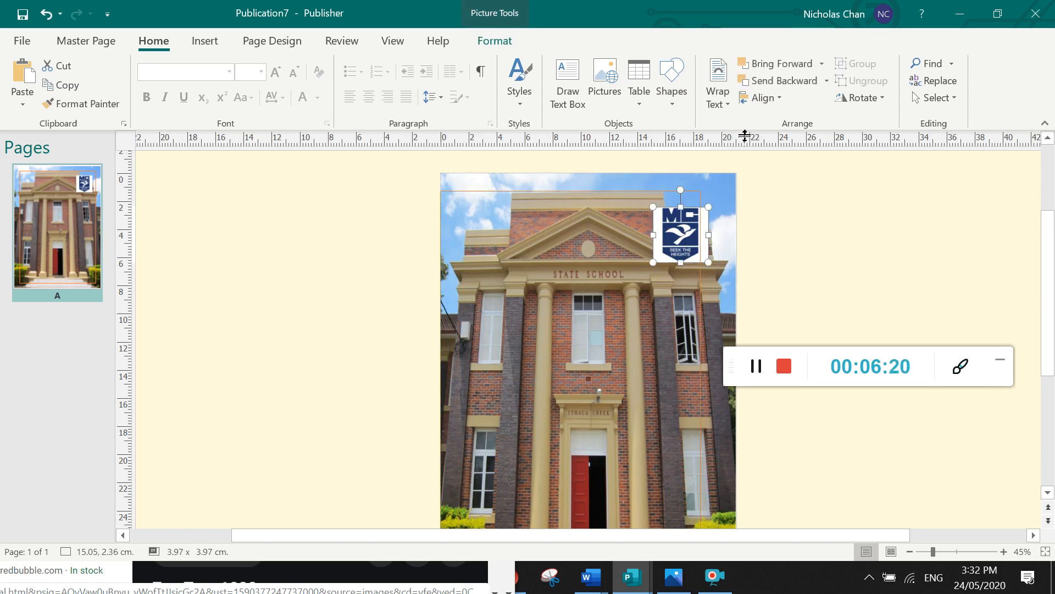
drag(685, 242, 642, 230)
Move the border back onto the page margins at about 1.23, 1.27 cm and the logo to the upper-right at about 14.23, 2.23 cm
click(550, 228)
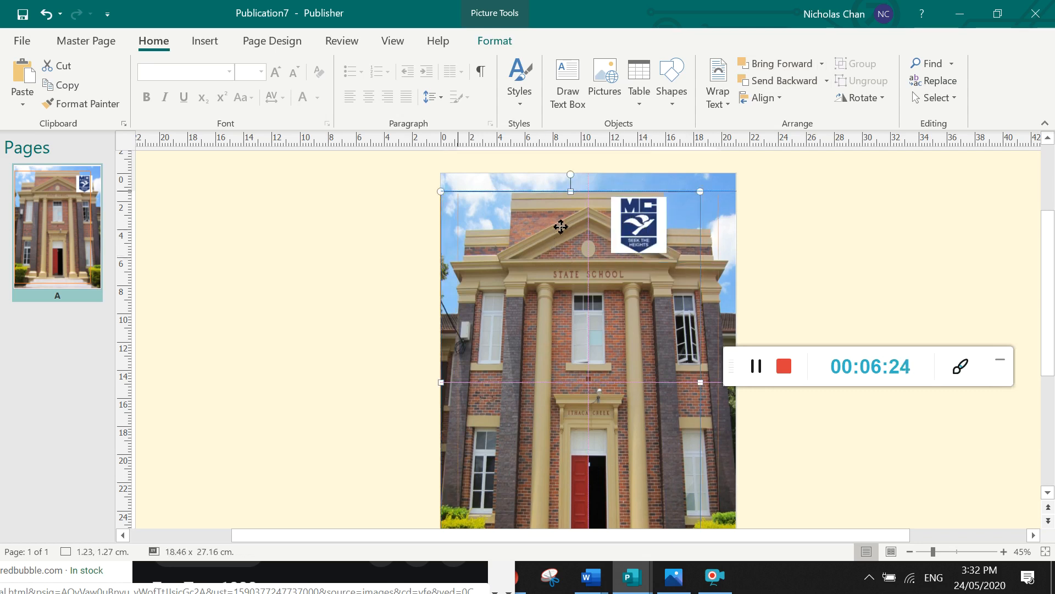
click(633, 226)
drag(633, 227, 665, 232)
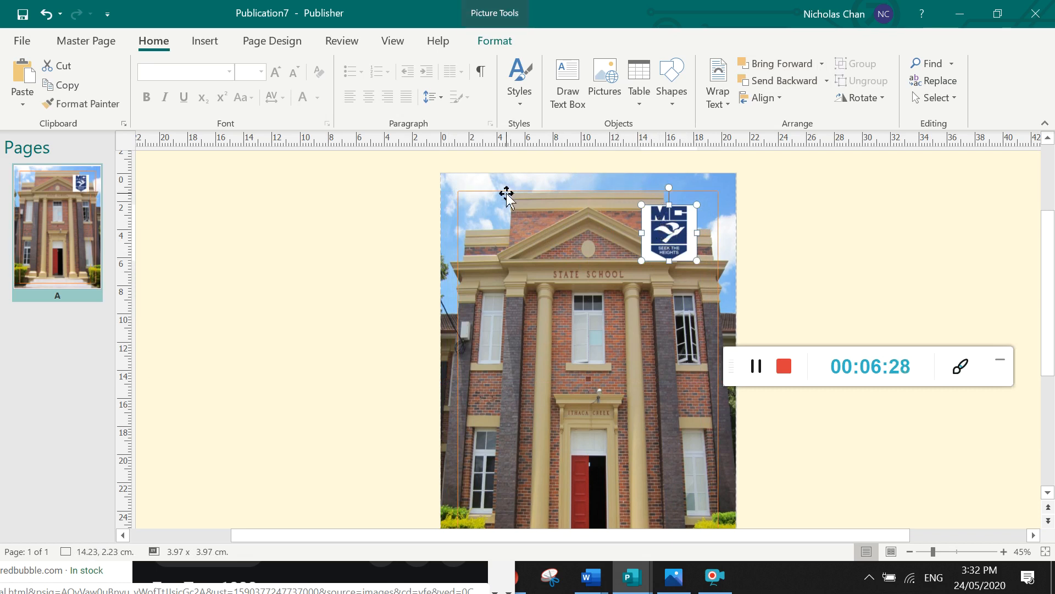
click(384, 325)
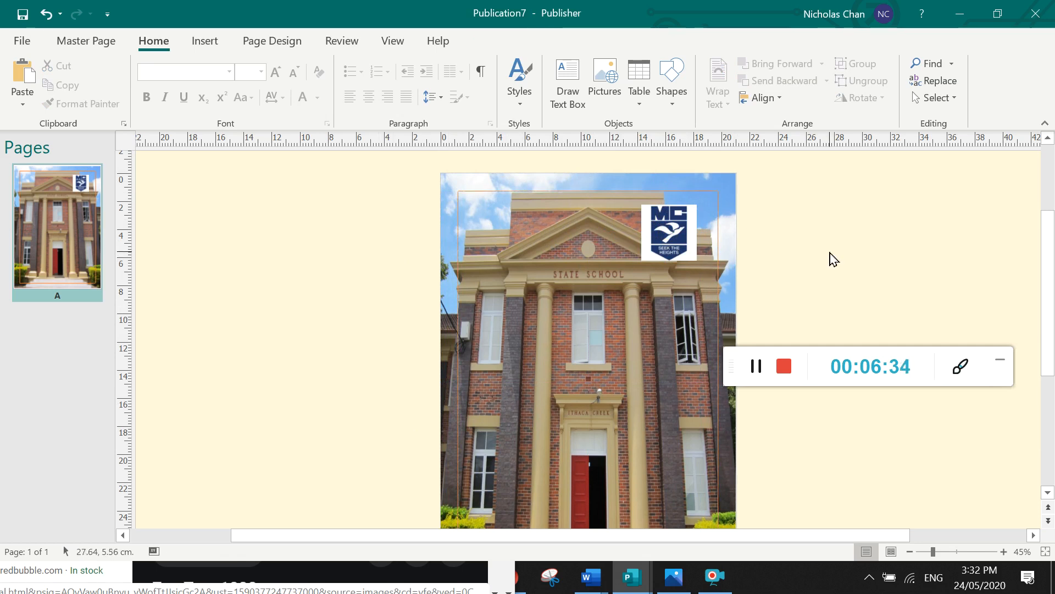
Examine how the border, logo and school photo are layered by selecting them in turn on the master page
scroll(829, 259, down, 3)
scroll(830, 259, down, 2)
scroll(829, 259, up, 5)
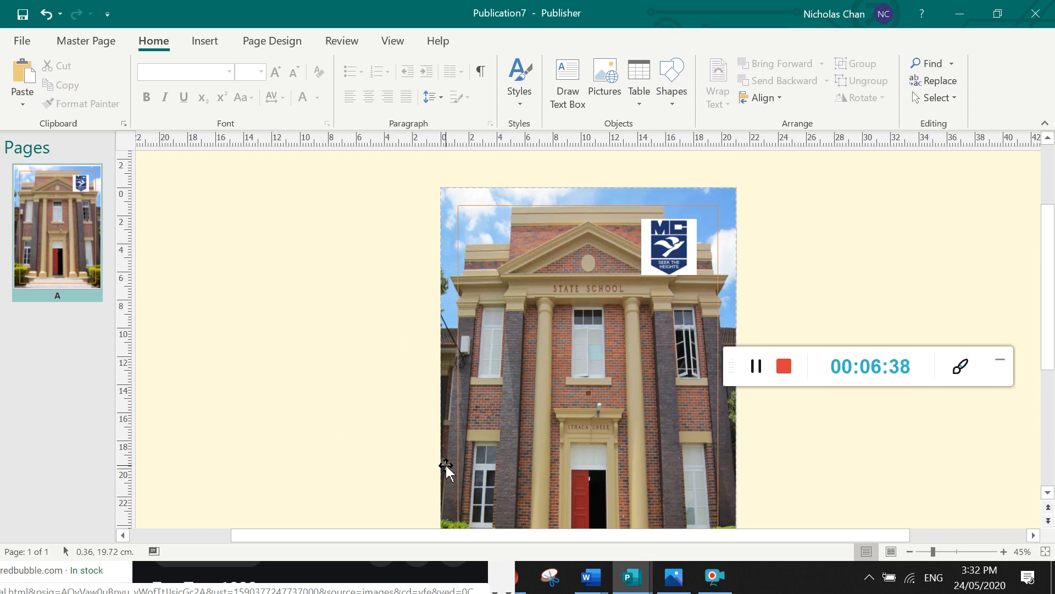
click(581, 213)
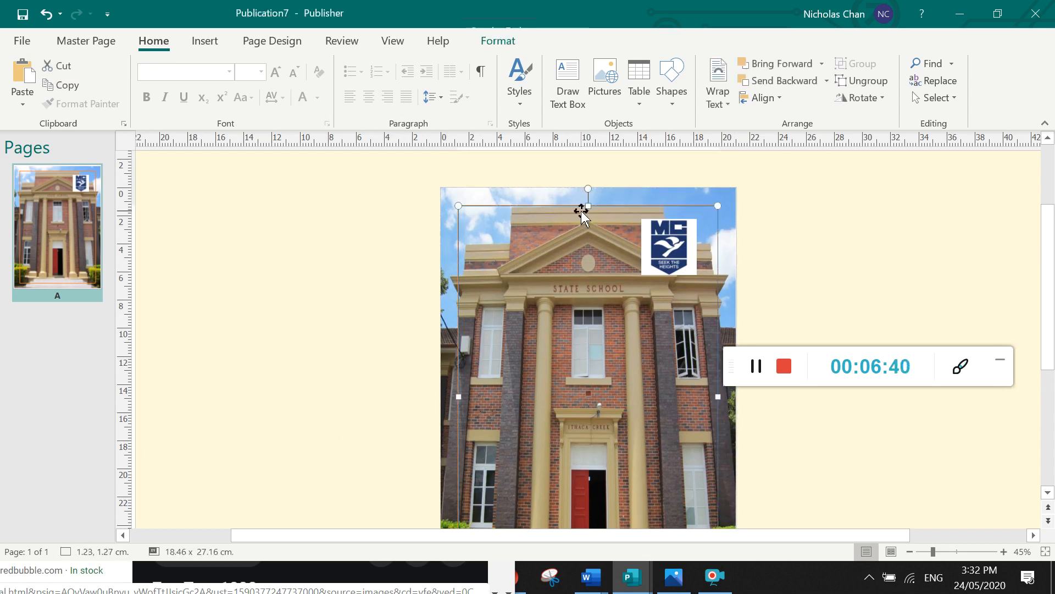
click(684, 242)
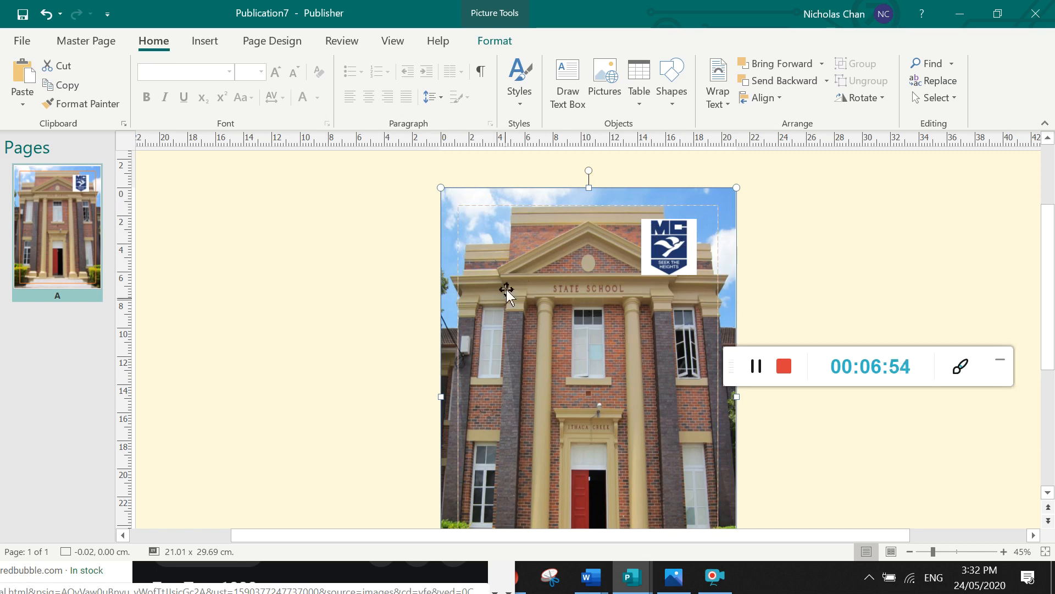
click(526, 211)
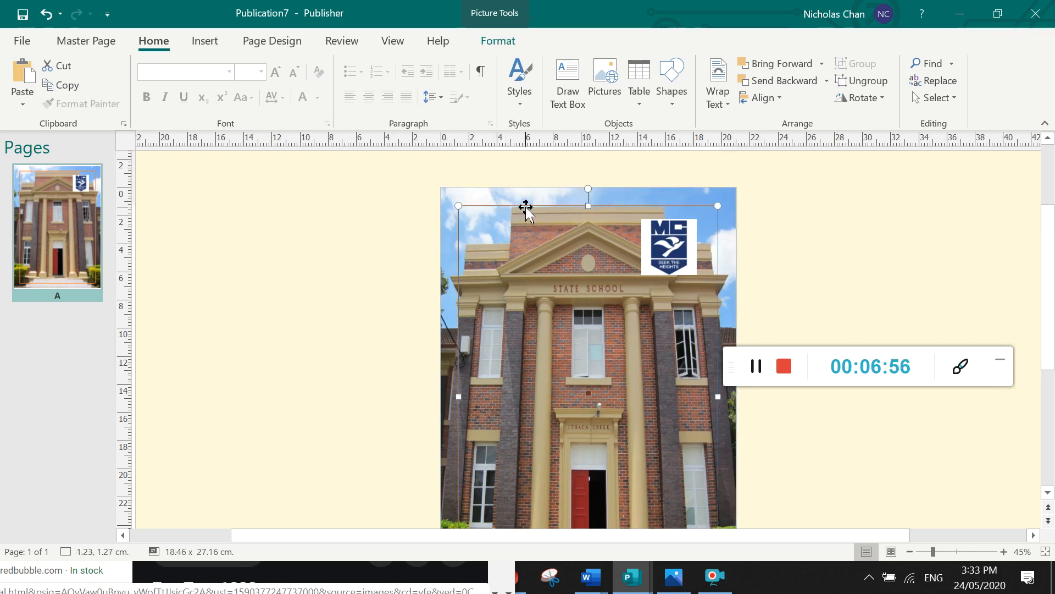
click(675, 244)
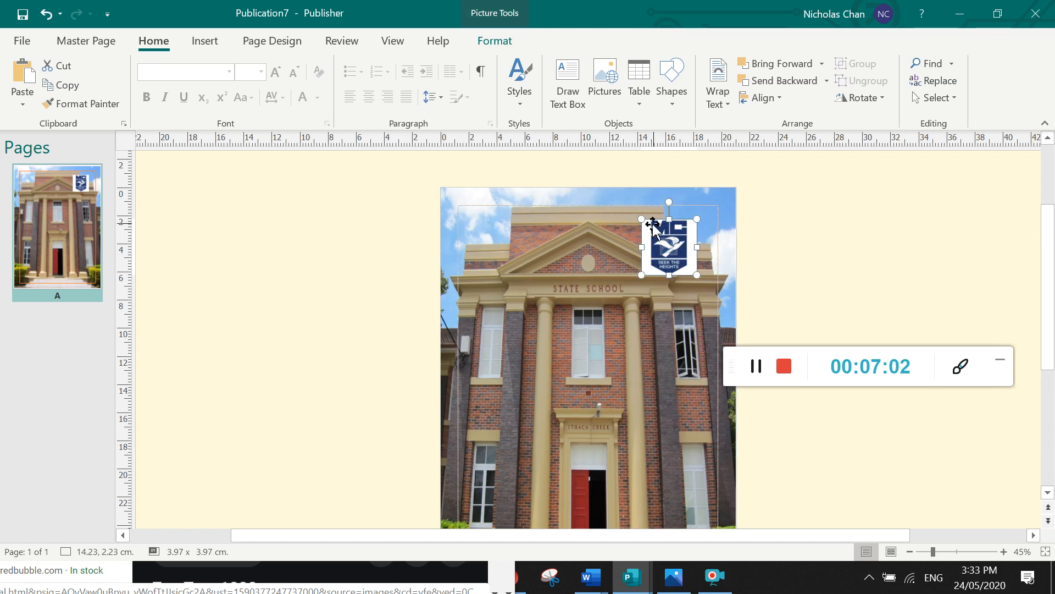
click(576, 212)
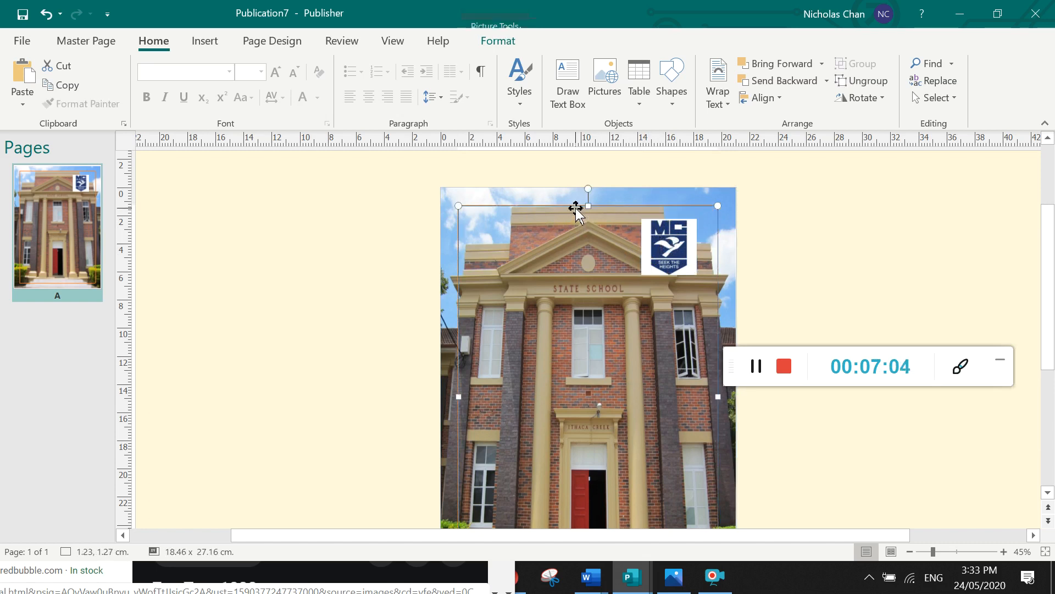
Bring the school photo forward in front of the border and logo, and send it backward behind both again
click(550, 195)
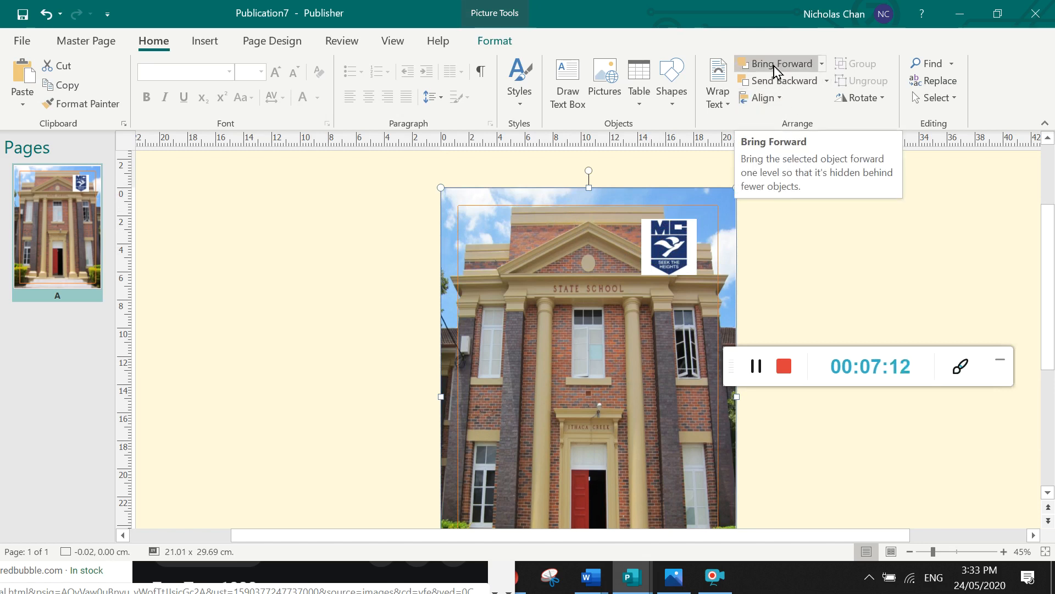
click(775, 70)
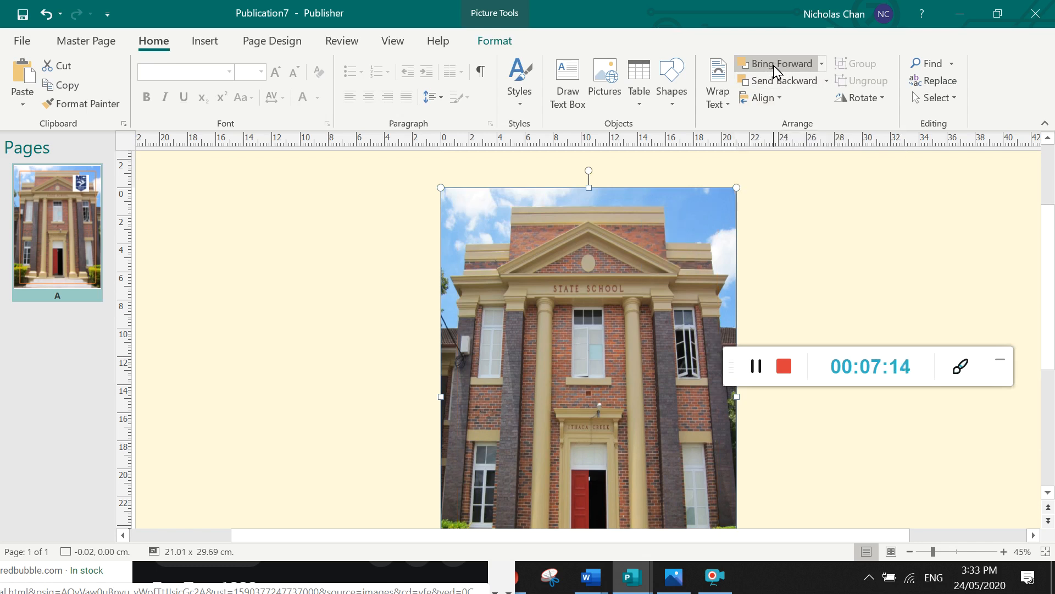
click(775, 83)
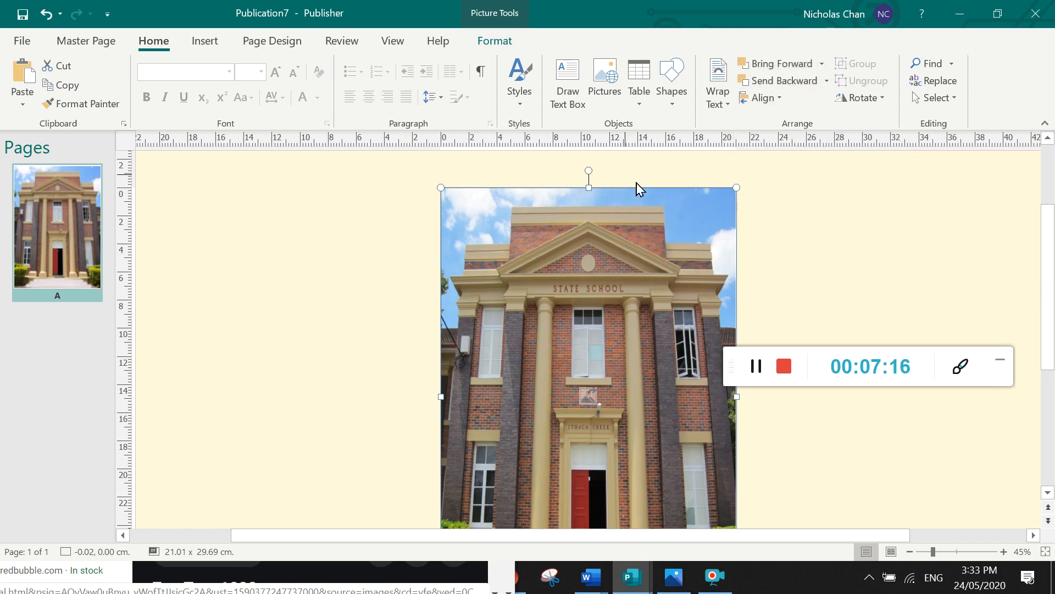
click(775, 80)
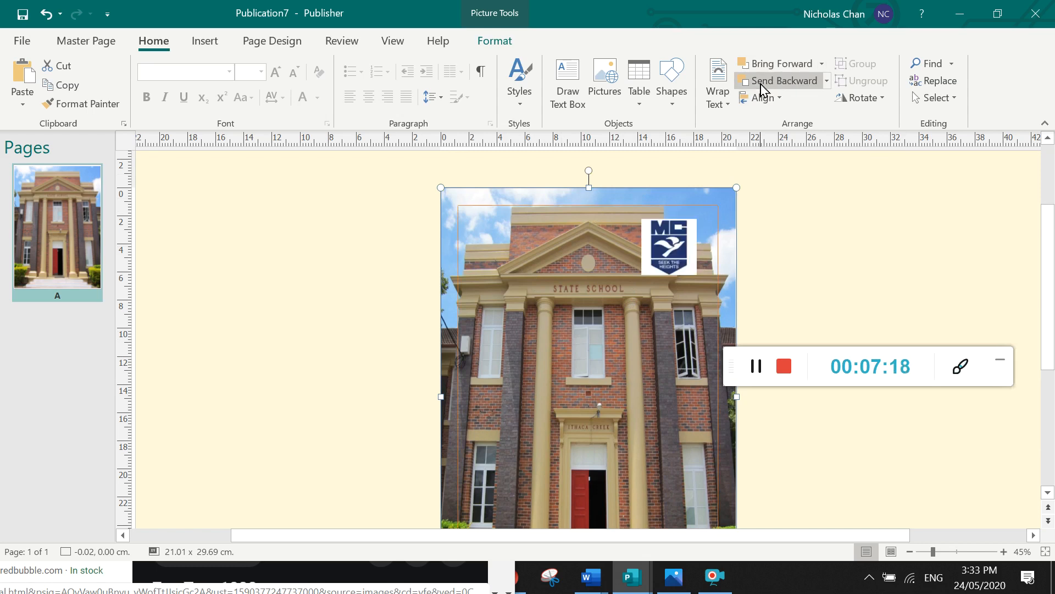
Send the logo backward behind the school photo
click(671, 242)
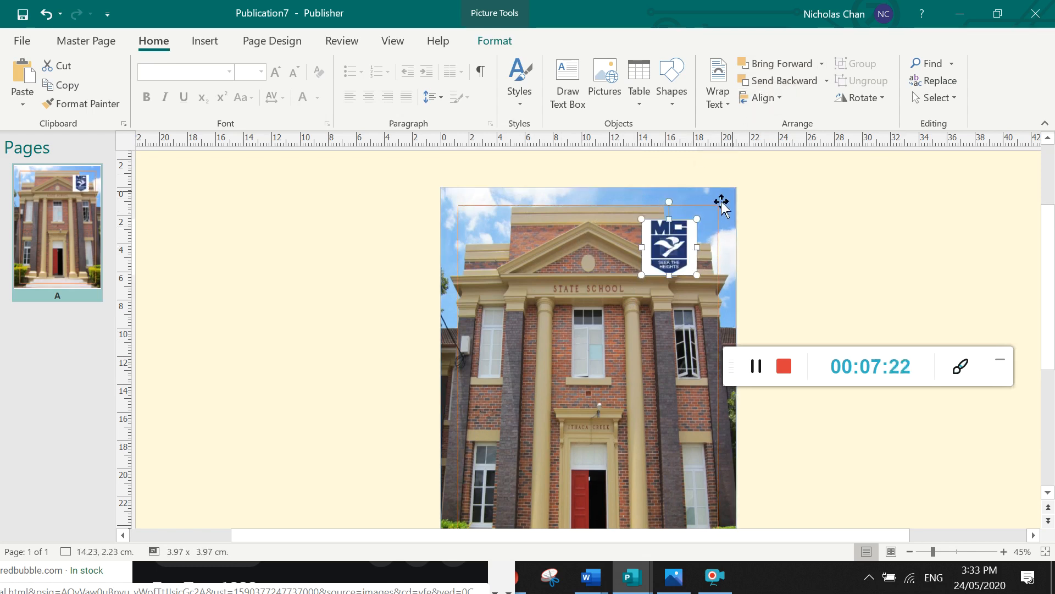
click(783, 88)
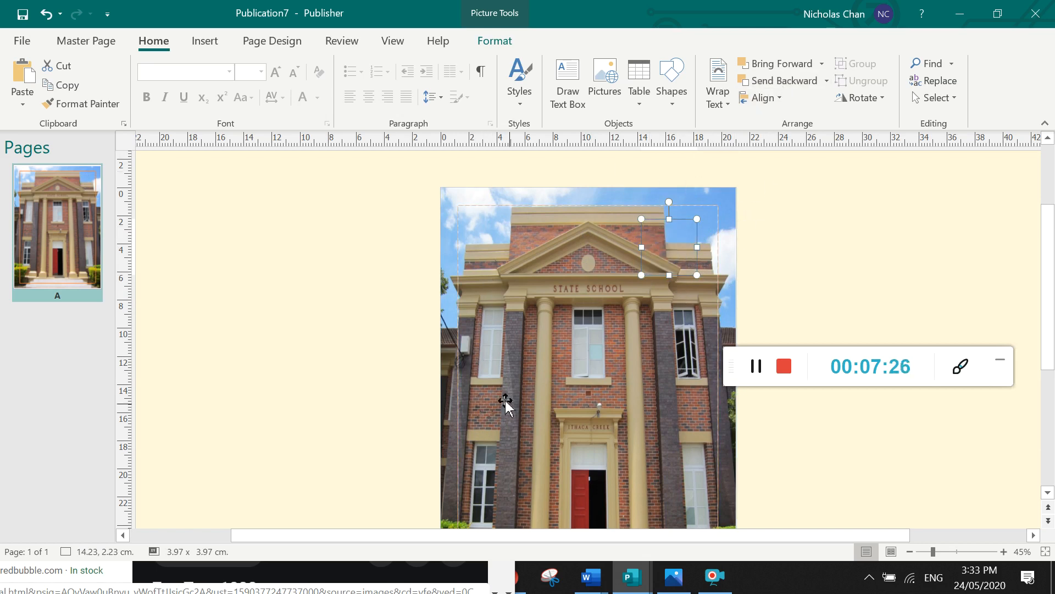
Bring the logo forward in front of the school photo and check the whole master page
click(779, 63)
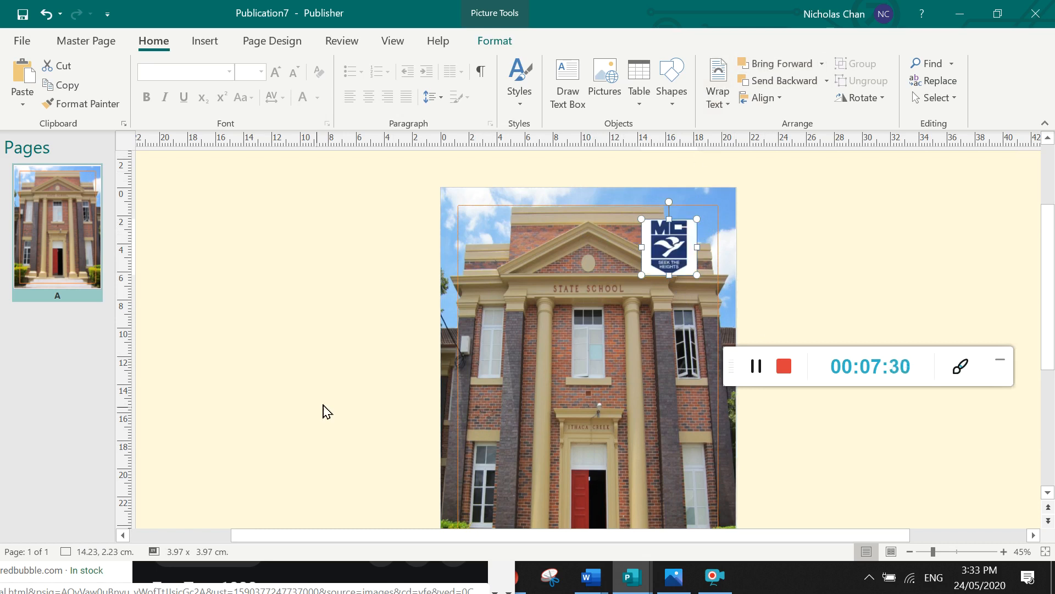
click(303, 412)
scroll(303, 413, down, 2)
scroll(306, 413, down, 2)
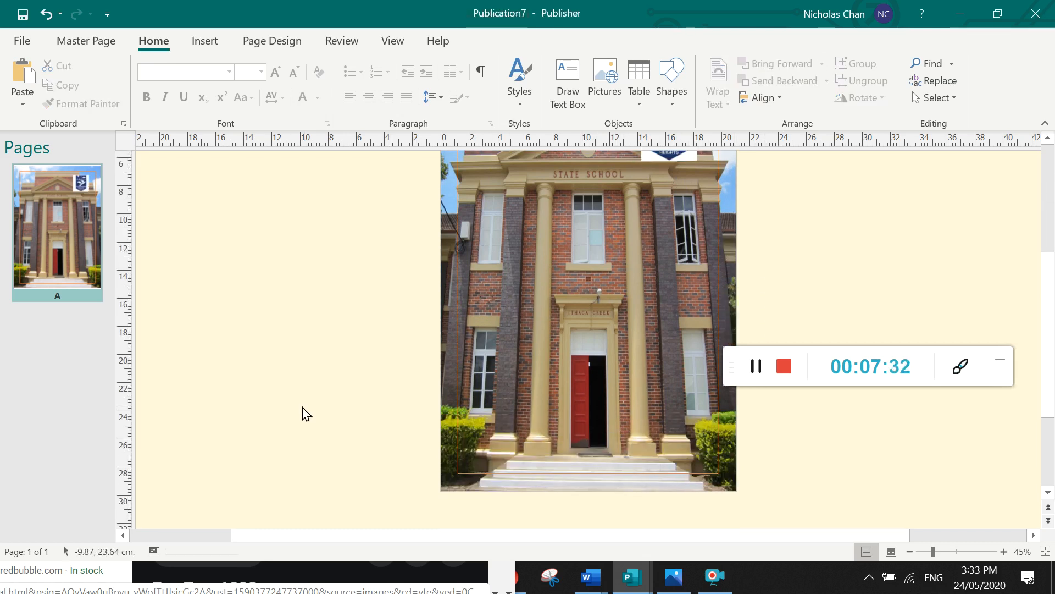
scroll(306, 413, up, 4)
scroll(306, 414, down, 1)
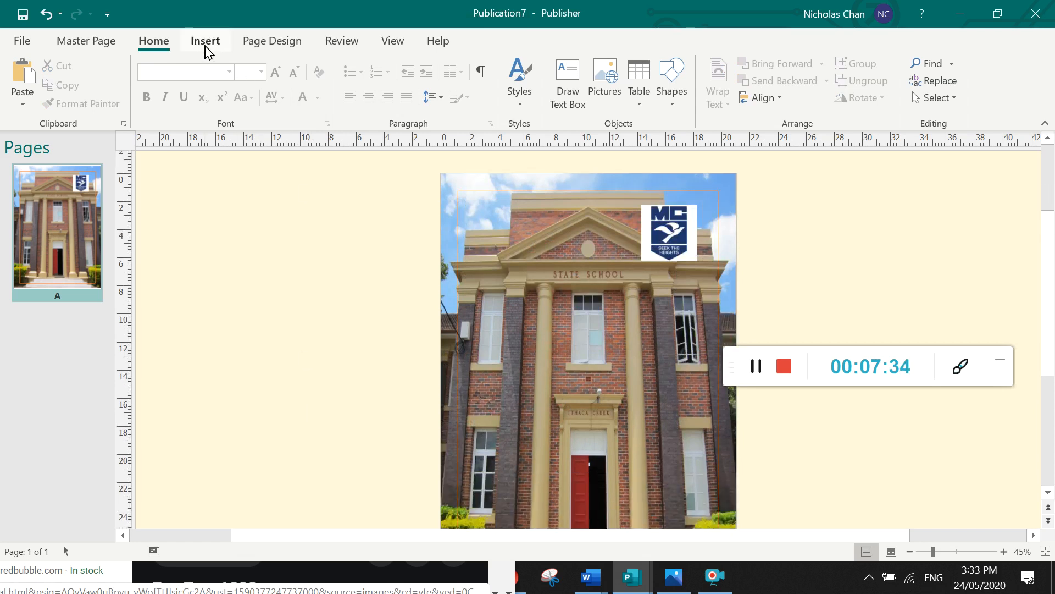
Draw a text box about 8.60 x 2.96 cm beside the logo, fill it with random sample text and set it to 24 pt
click(205, 44)
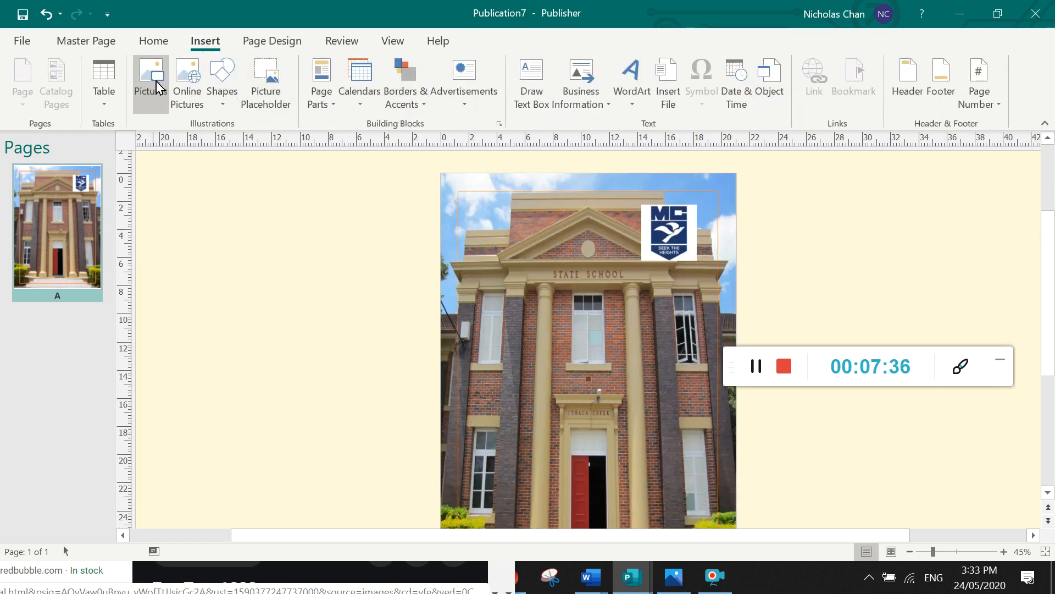
click(531, 95)
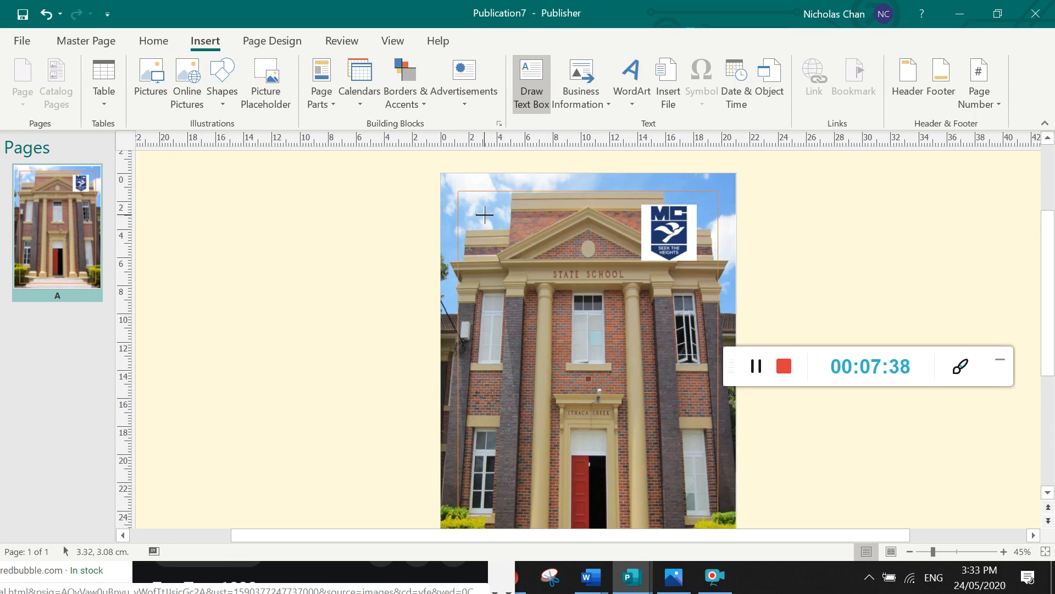
drag(479, 209, 610, 261)
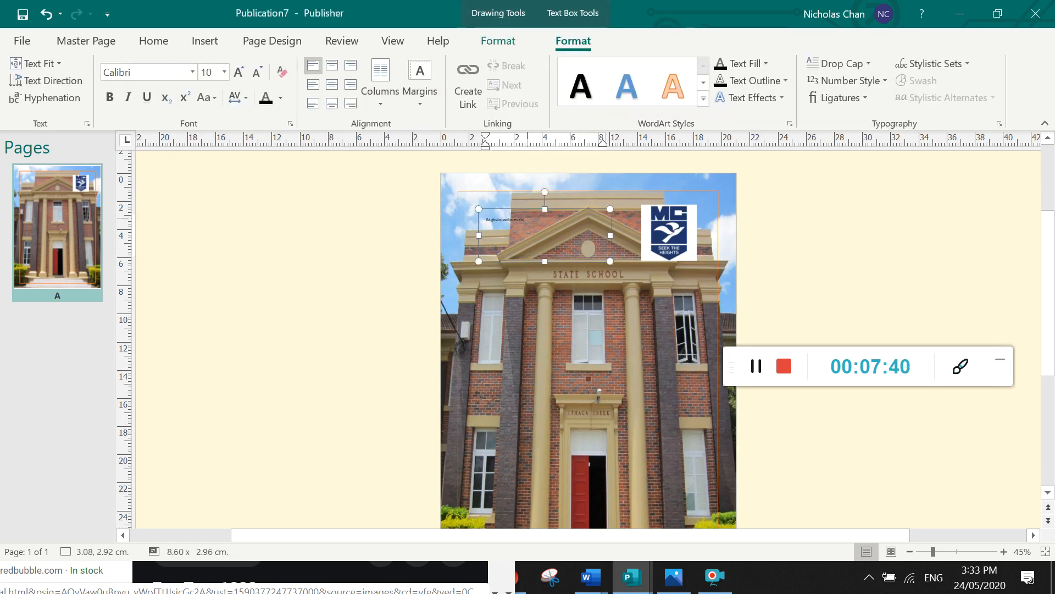
double_click(496, 221)
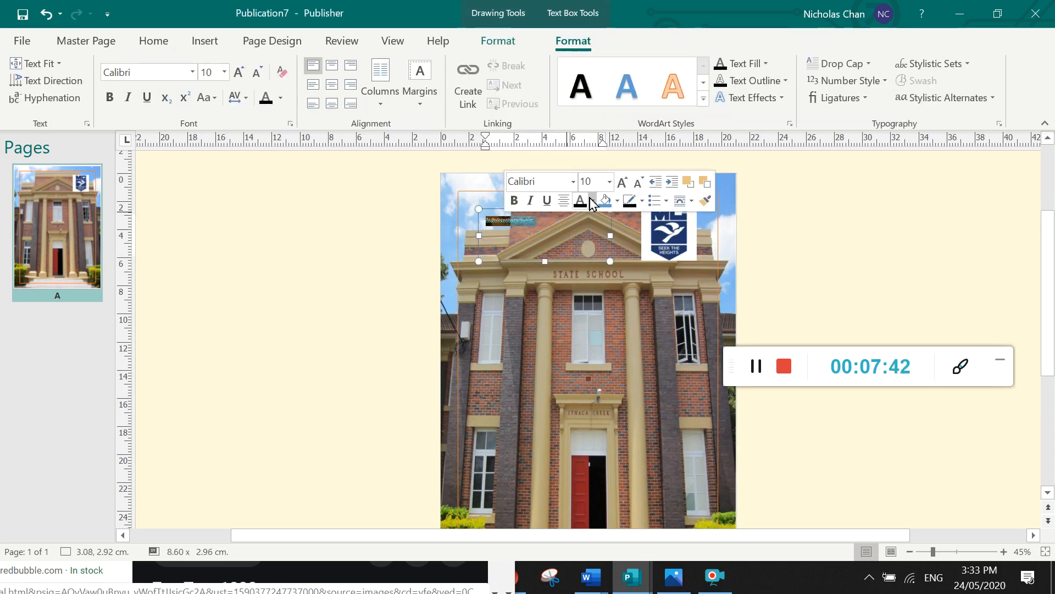
click(602, 185)
text(24)
key(Return)
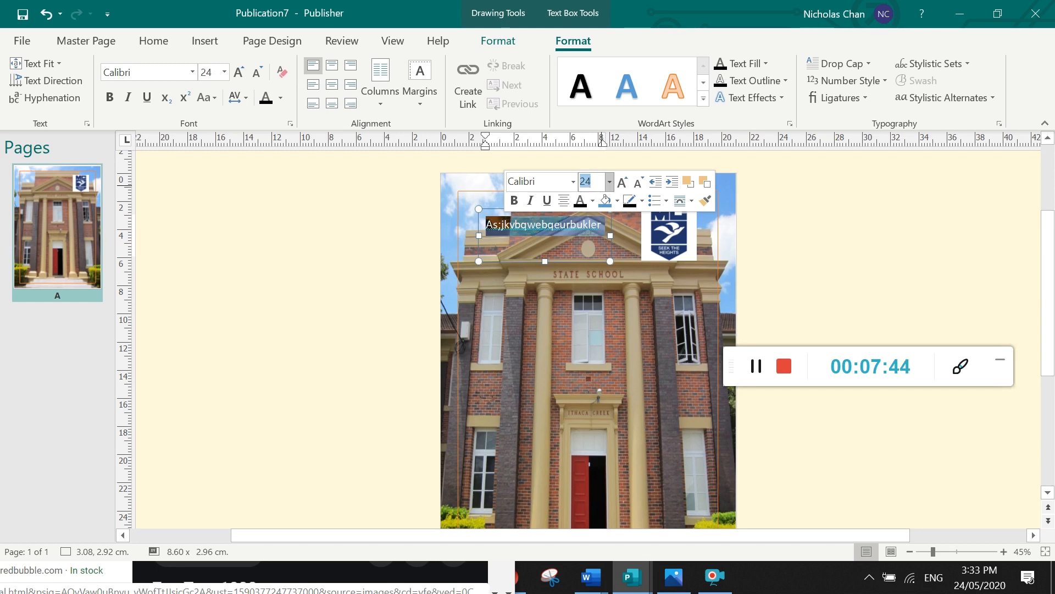
click(603, 225)
key(ctrl+m)
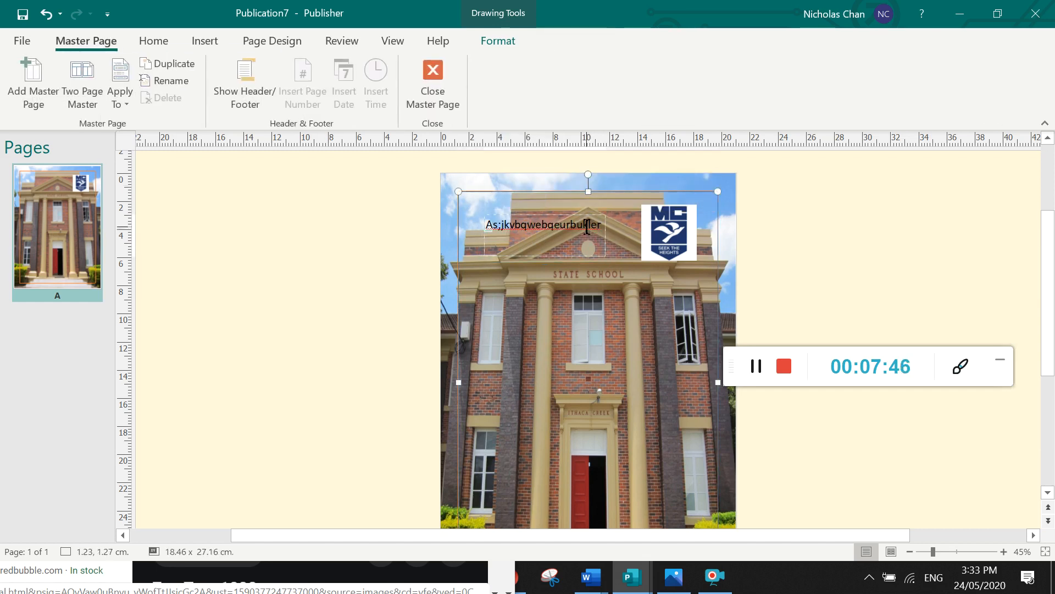
Delete the sample text and remove its text box beside the logo
double_click(548, 231)
triple_click(528, 228)
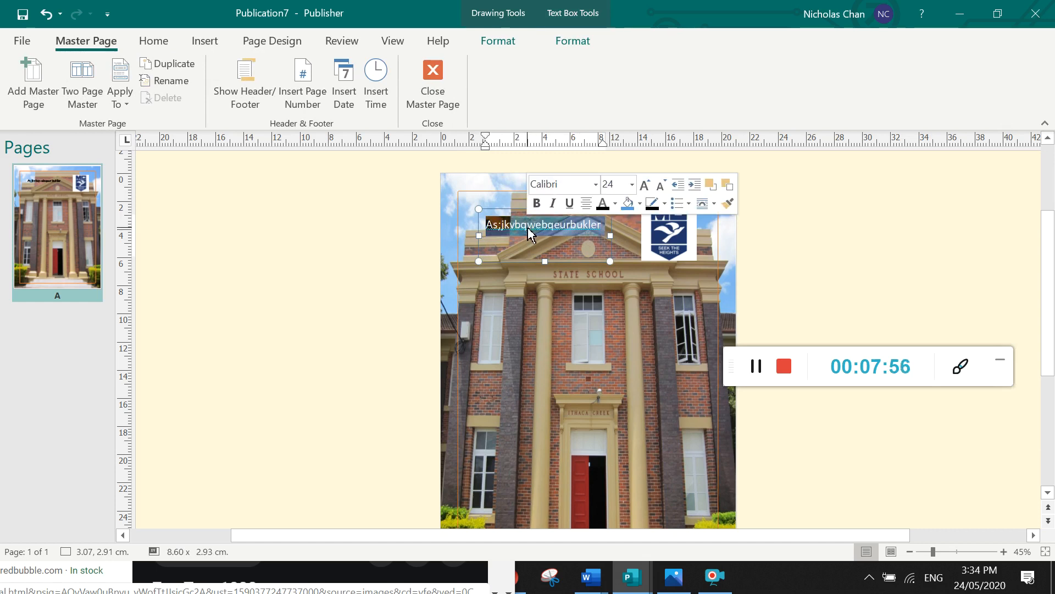
key(Delete)
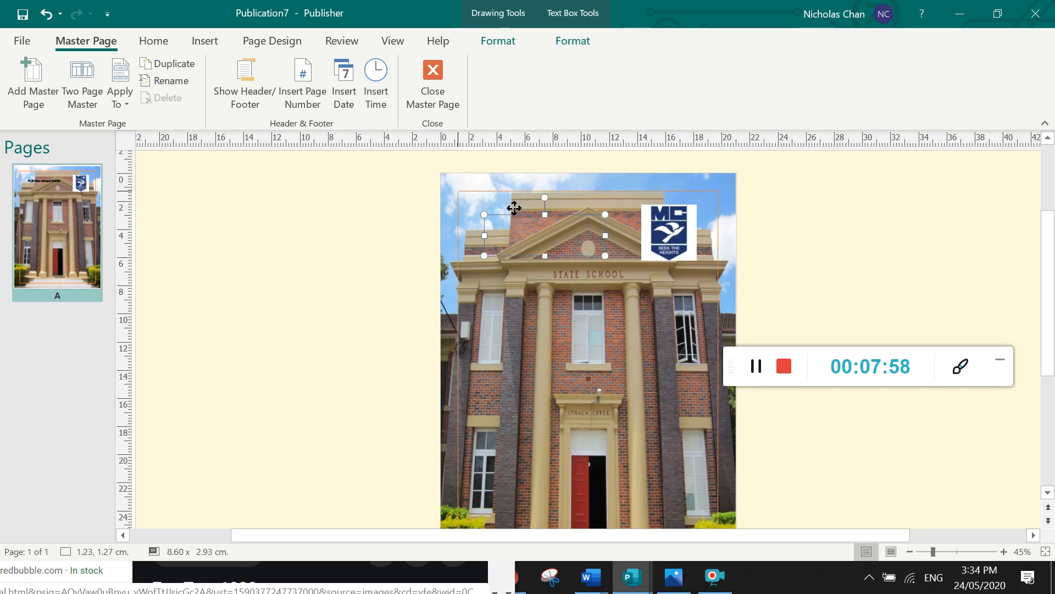
click(515, 213)
click(515, 218)
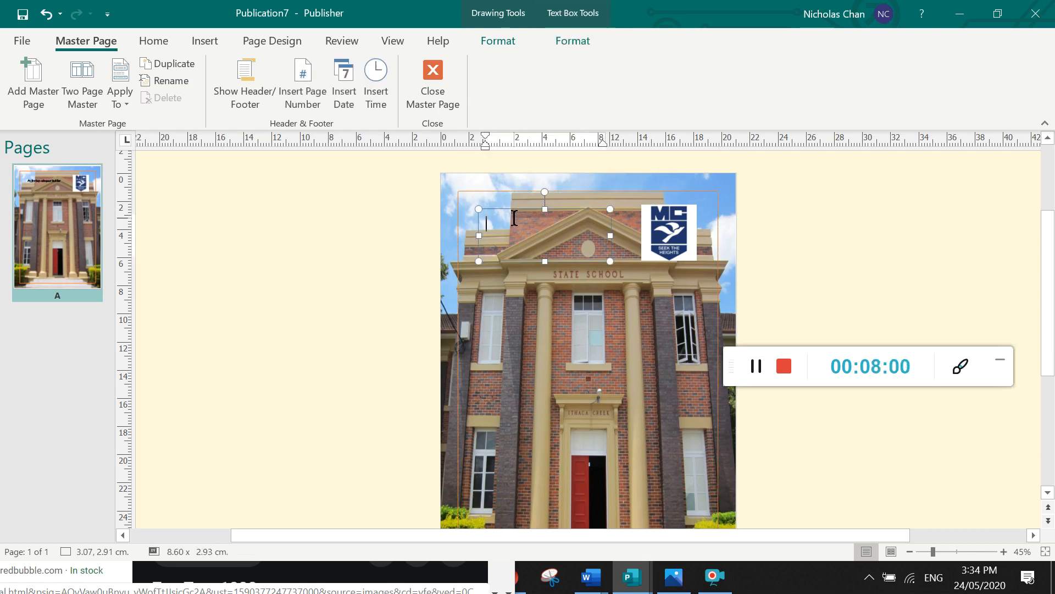
click(516, 213)
key(Escape)
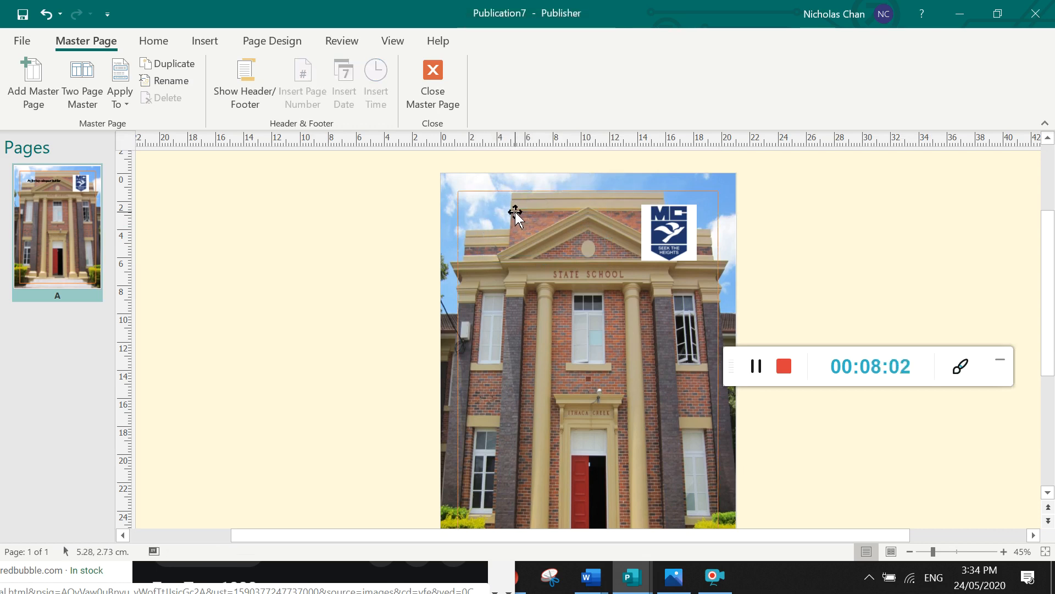
Increase the school photo's transparency to about 31% through the picture correction options and check the faded page
click(483, 182)
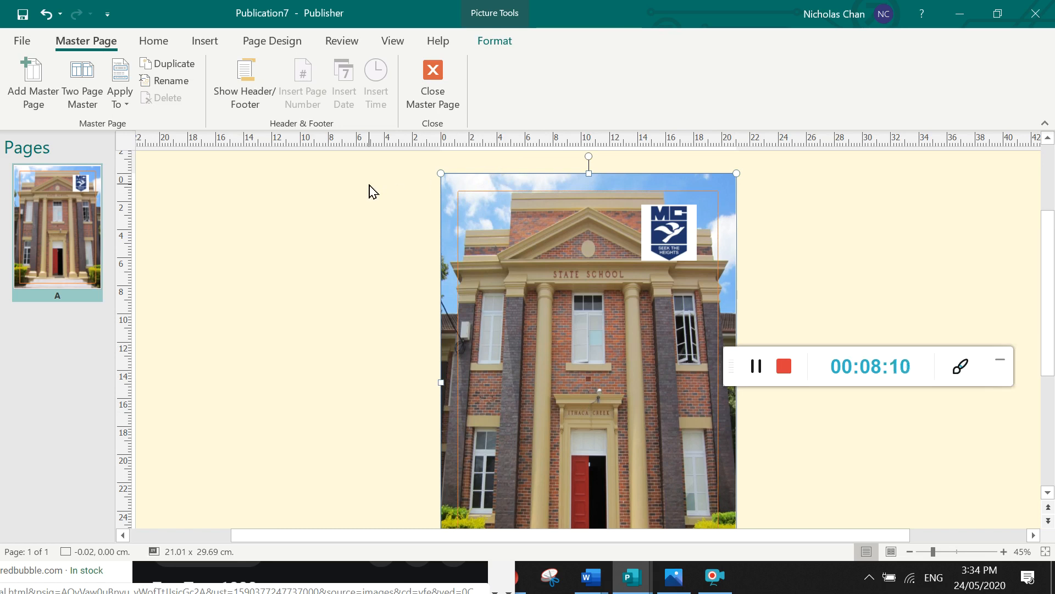
click(193, 42)
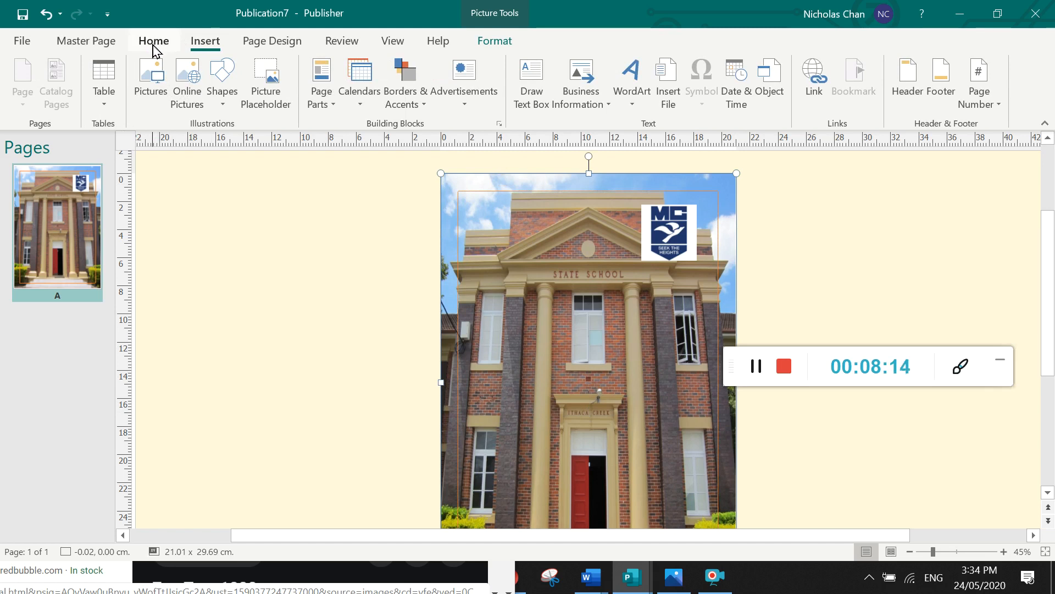
right_click(472, 181)
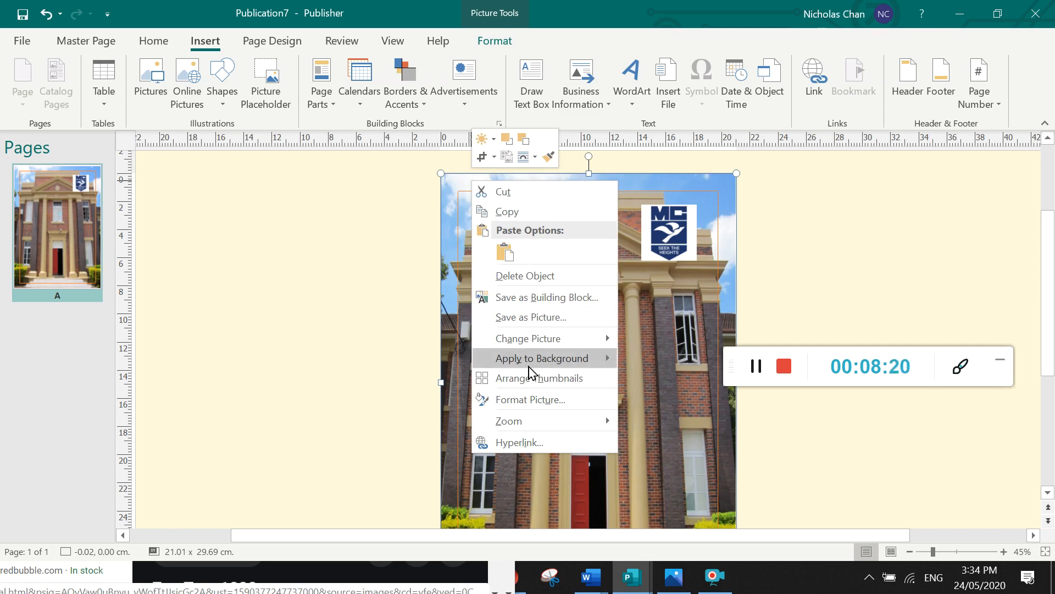
right_click(463, 178)
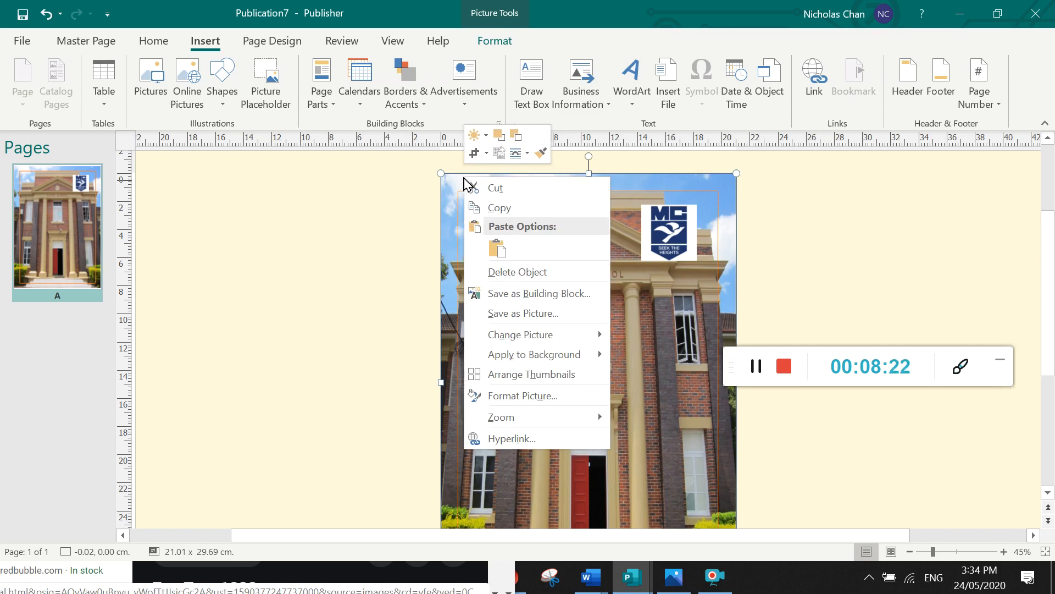
click(478, 142)
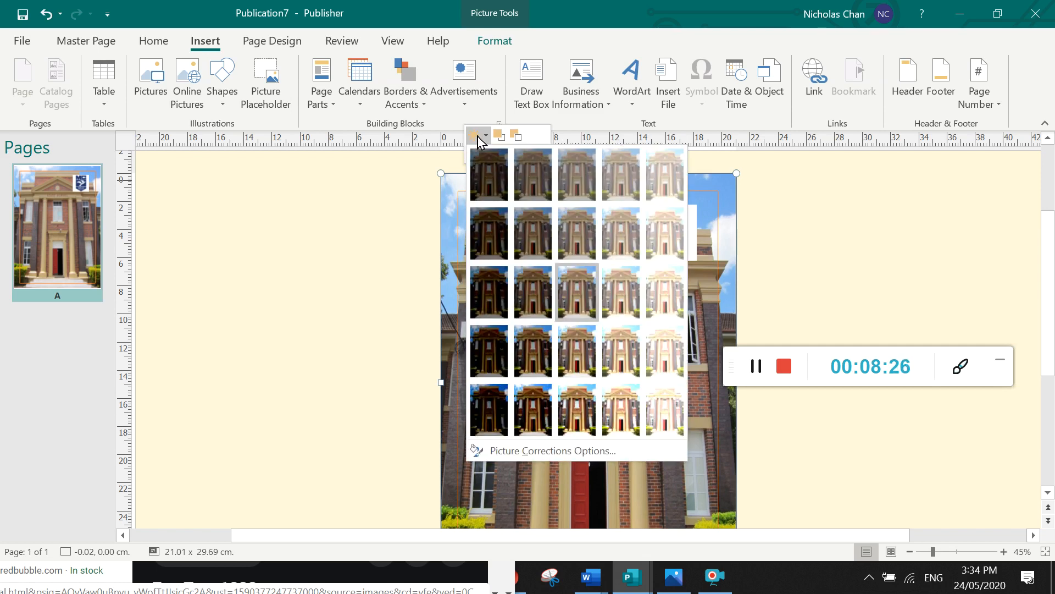
click(522, 453)
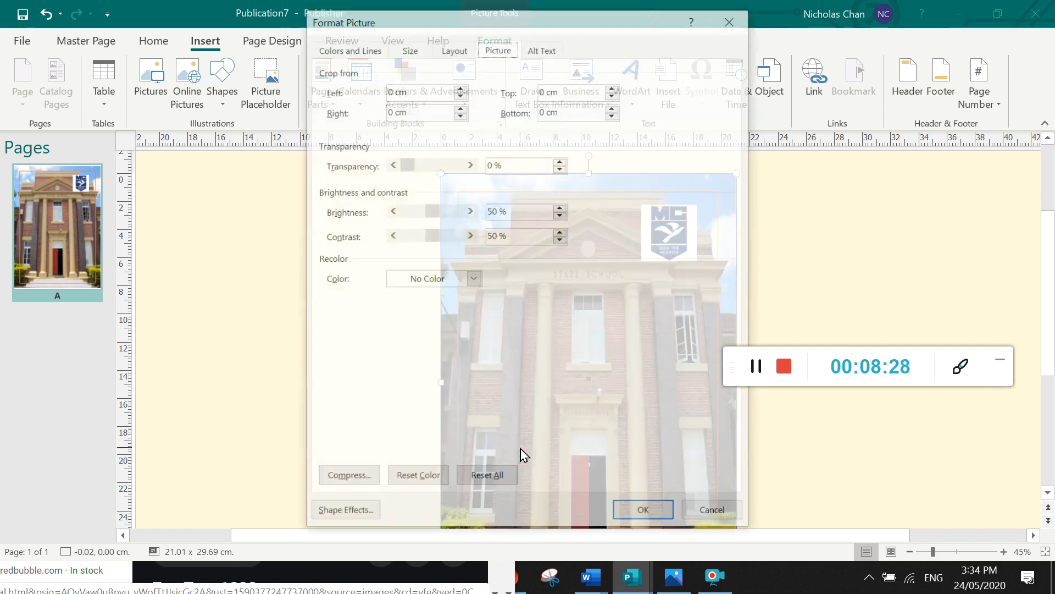
drag(491, 15, 787, 56)
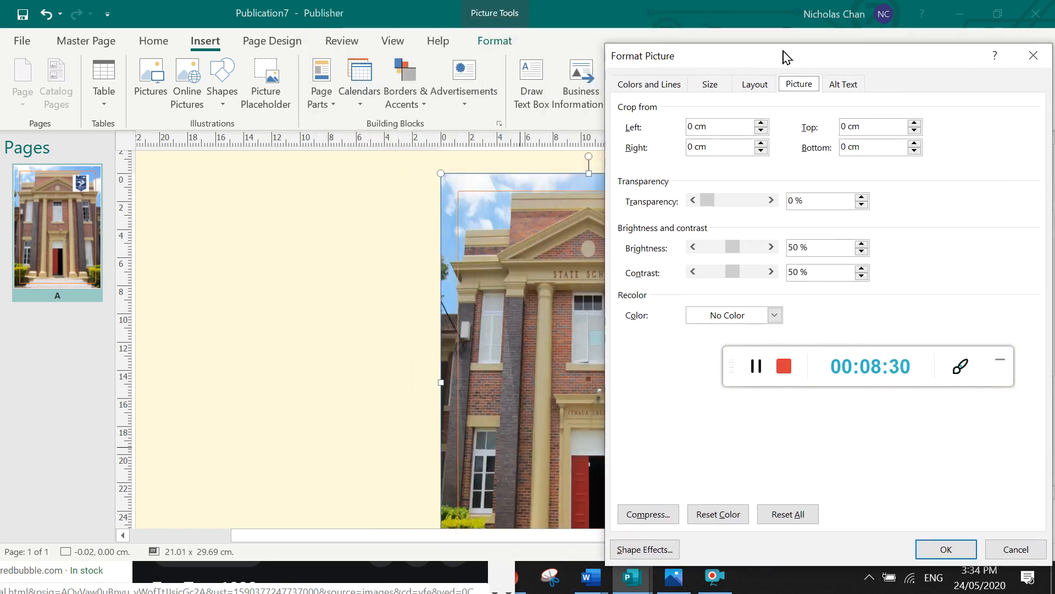
click(719, 200)
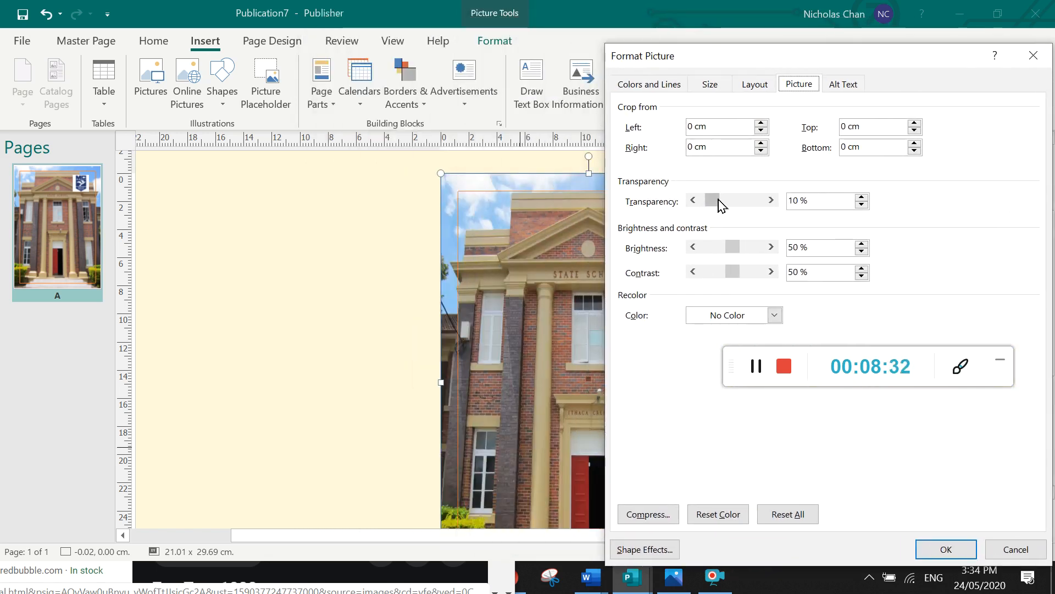
click(726, 201)
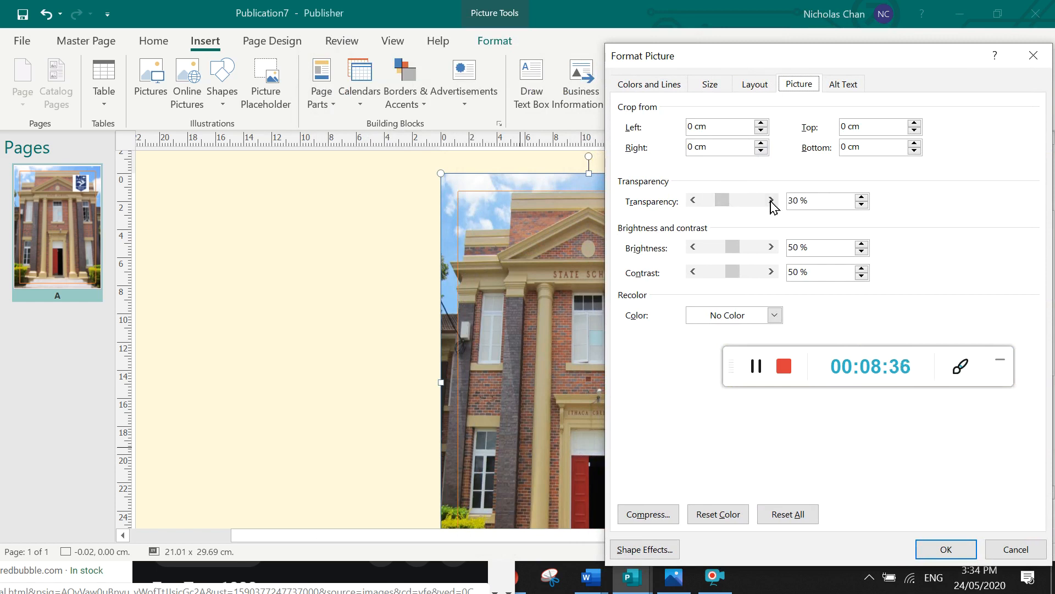
drag(806, 200, 789, 200)
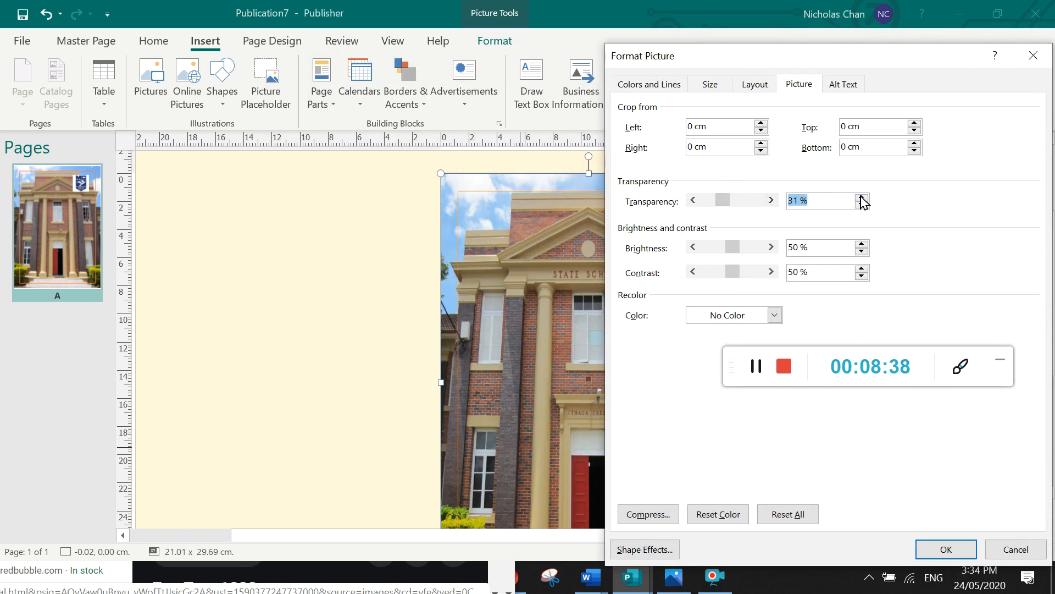
click(946, 549)
click(308, 248)
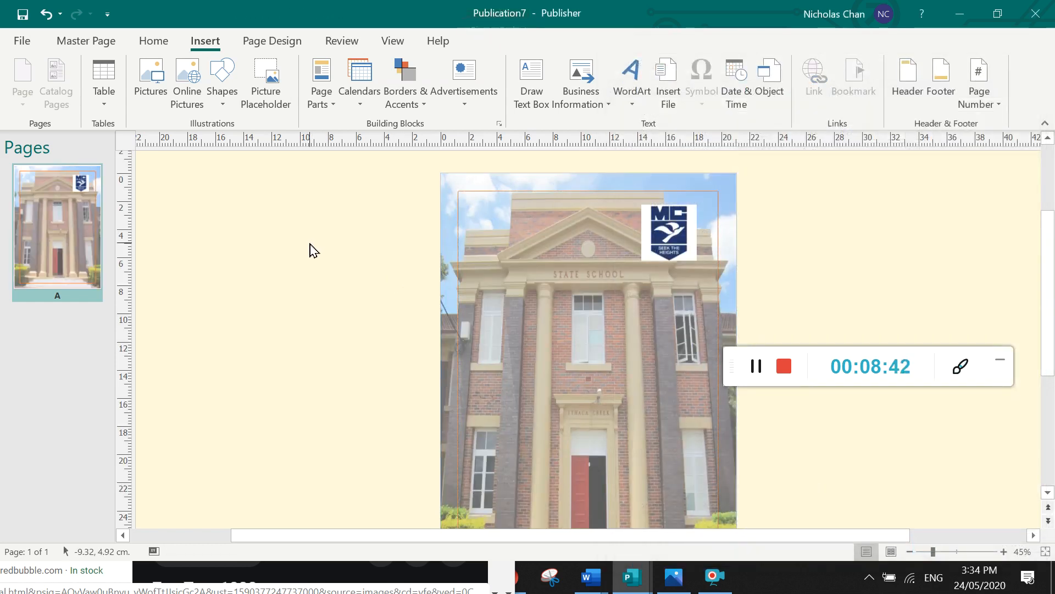
scroll(308, 247, down, 2)
scroll(337, 240, up, 1)
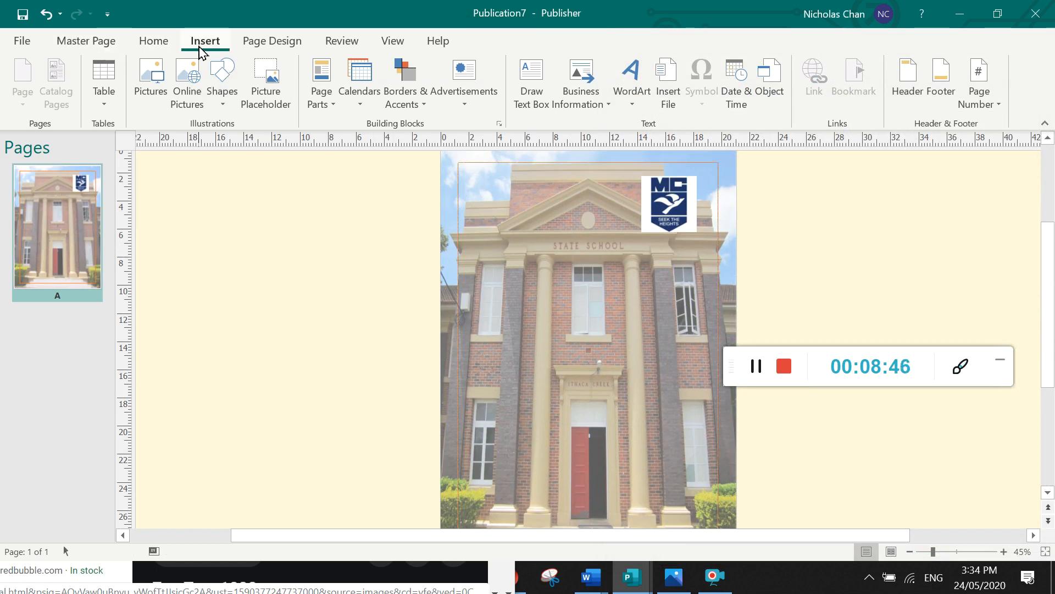
Draw a text box about 8.48 x 2.55 cm beside the logo containing "You can read this better" at 24 pt
click(538, 75)
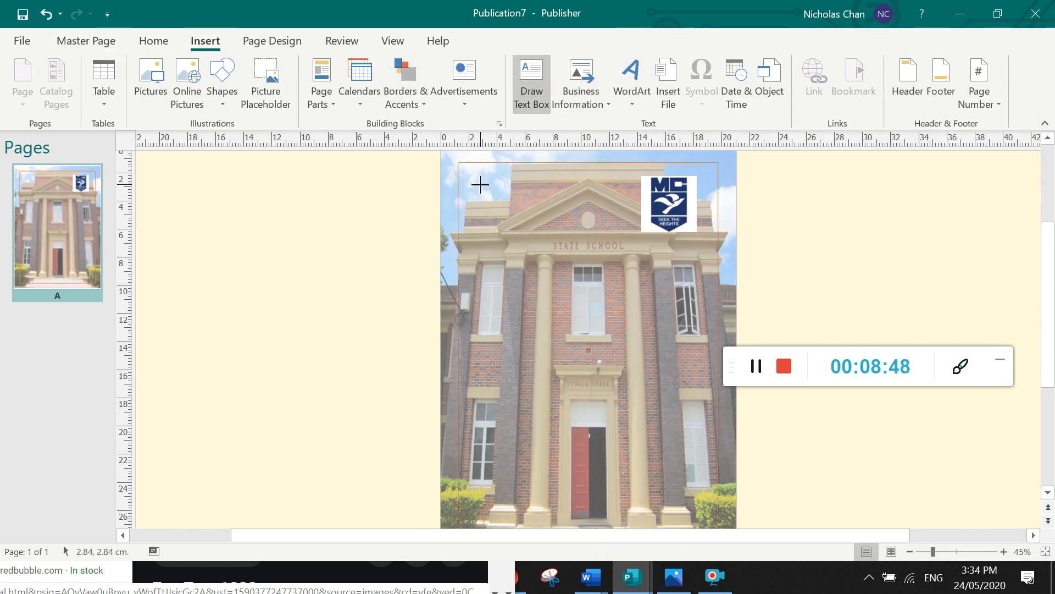
drag(480, 185, 604, 225)
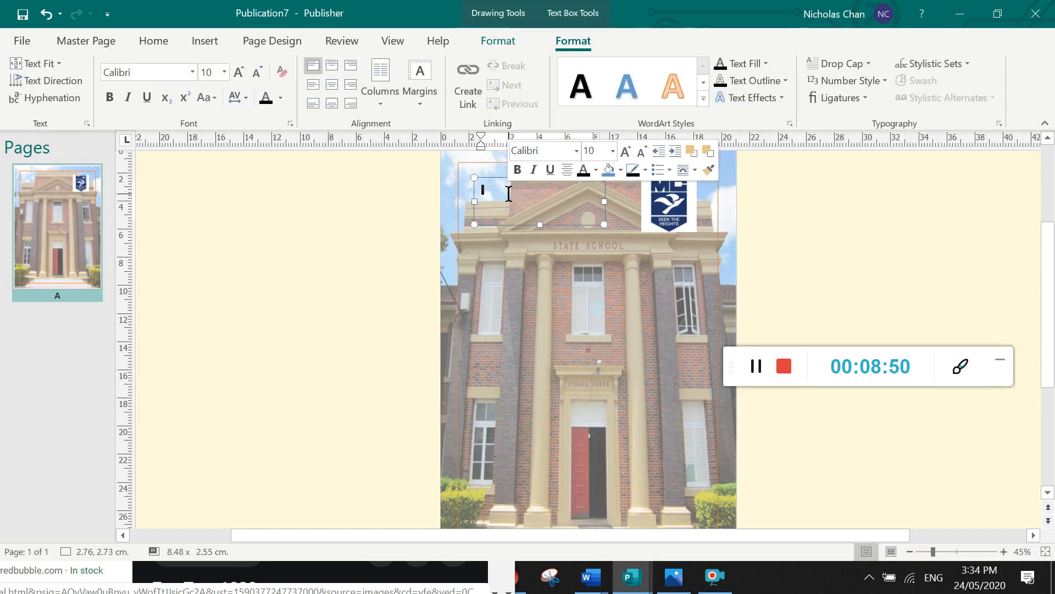
click(600, 152)
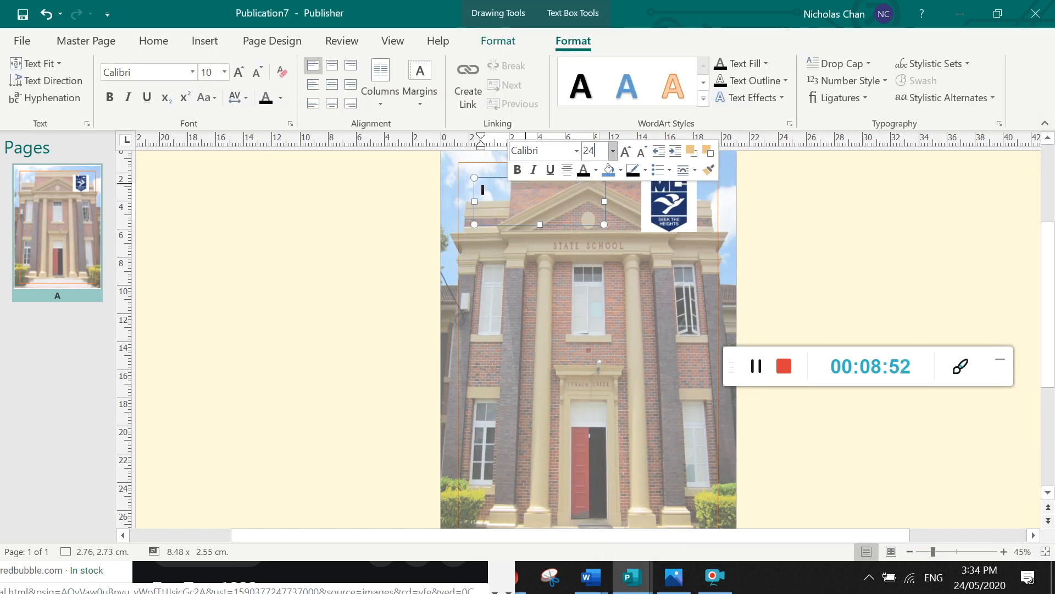
key(Return)
text(You can read this better)
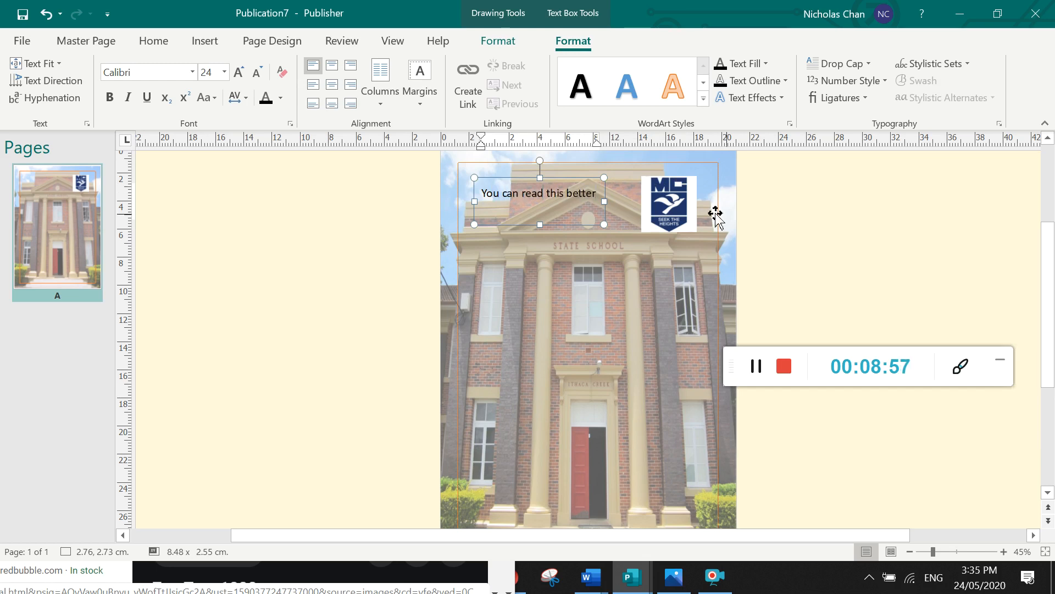
Remove the text box and undo the edits back to before the school photo's transparency change
key(ctrl+m)
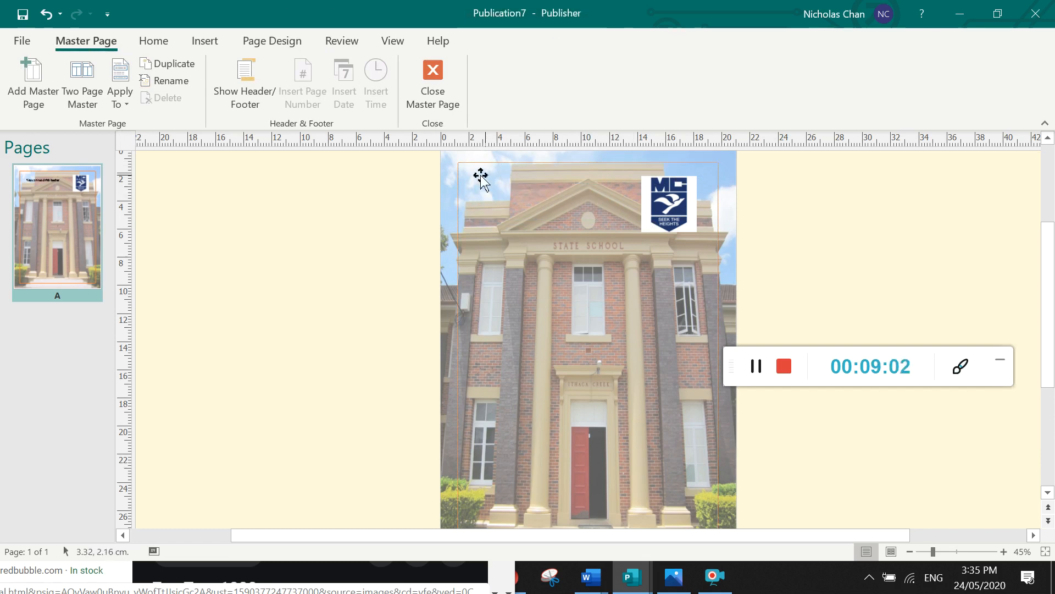
key(ctrl+z)
key(ctrl+z)
key(ctrl+z)
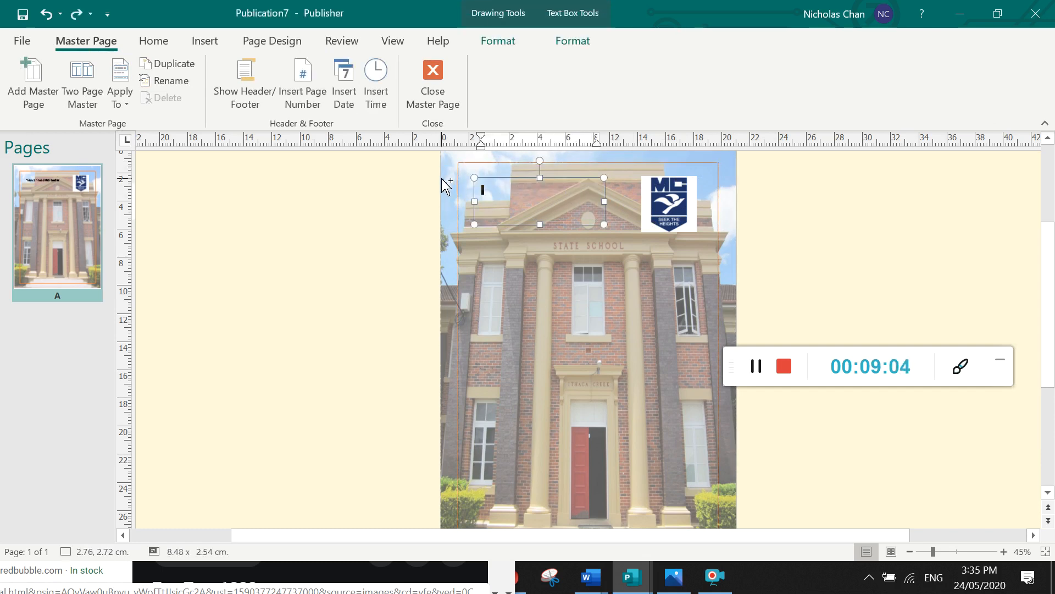
Try darkening the school photo with 20% brightness and reduced contrast in the picture correction options, and undo the correction
click(448, 187)
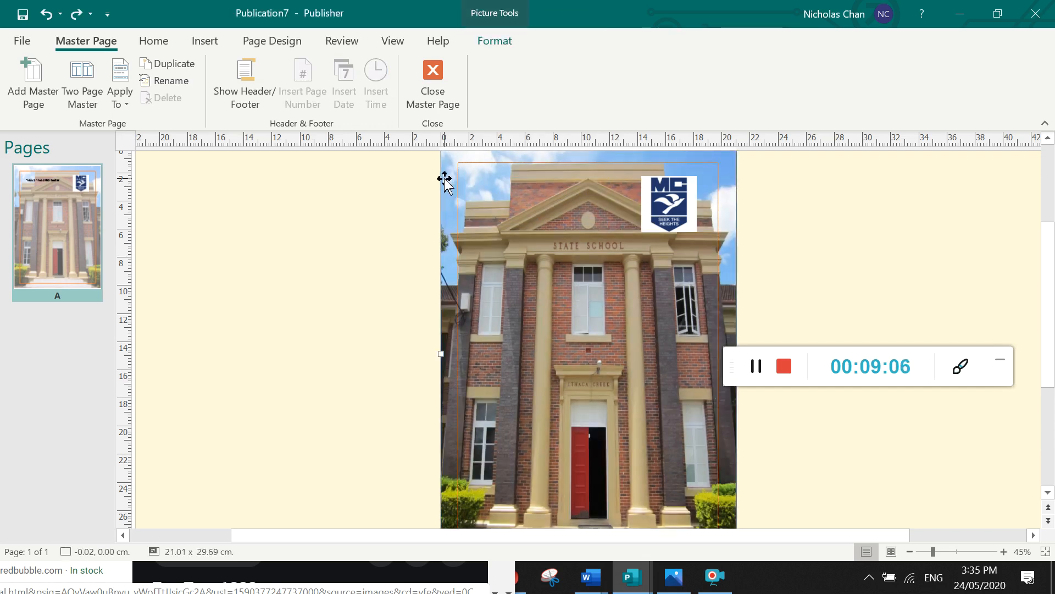
right_click(448, 185)
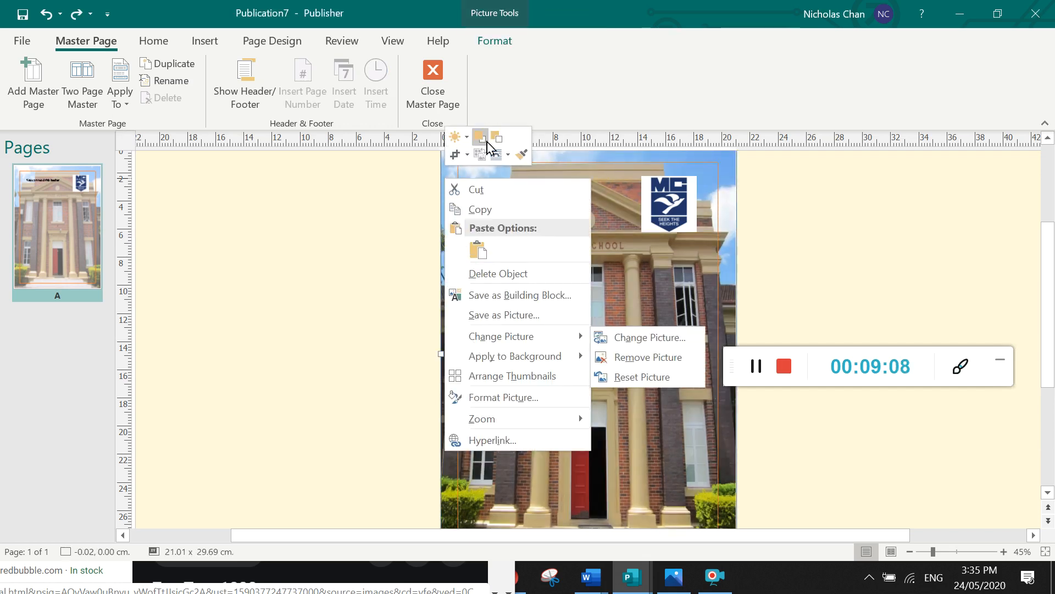
click(464, 138)
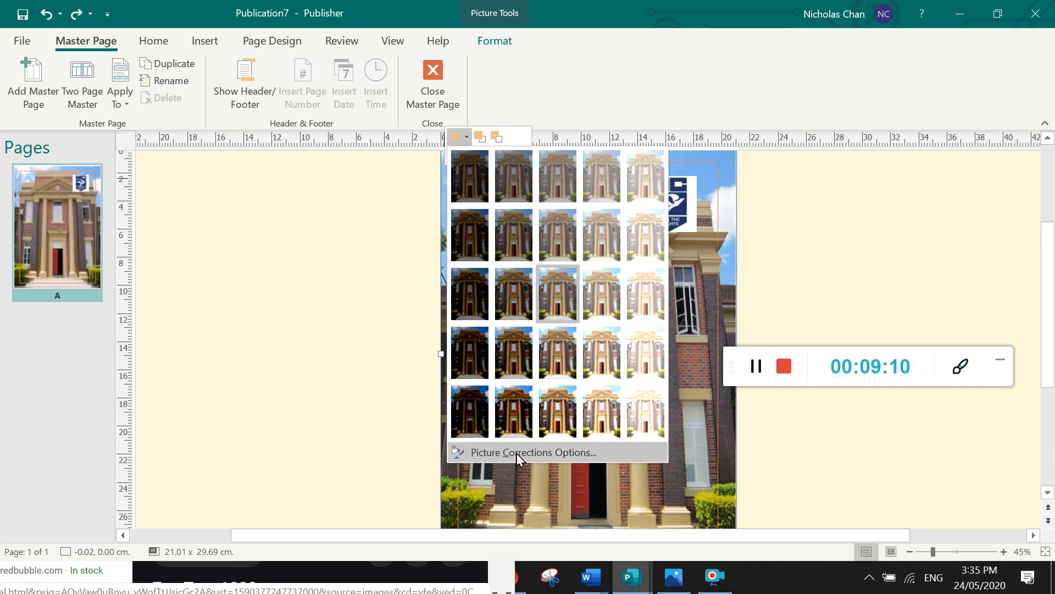
click(516, 451)
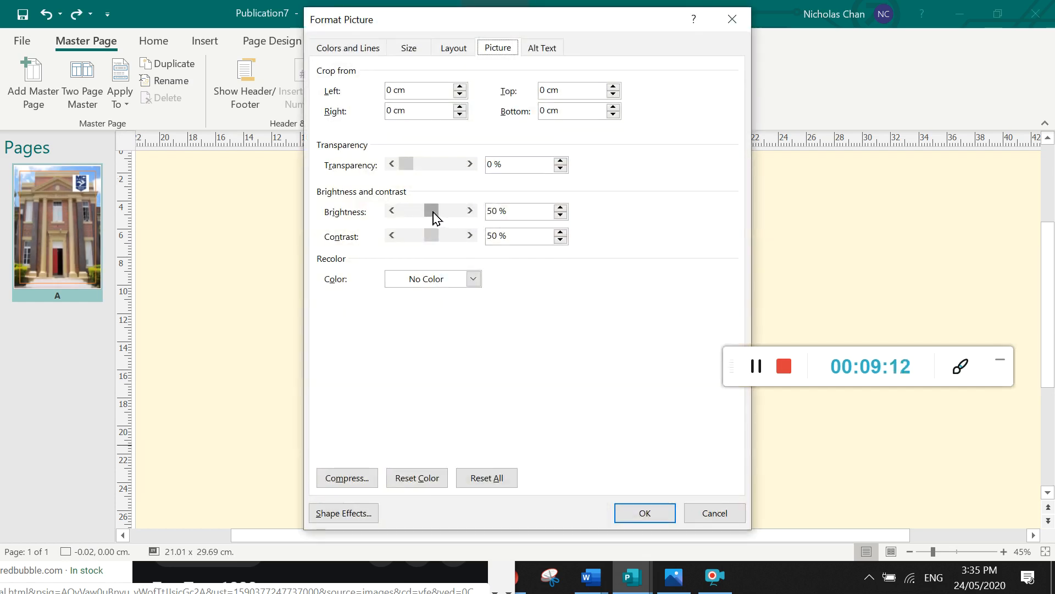
drag(434, 213, 415, 215)
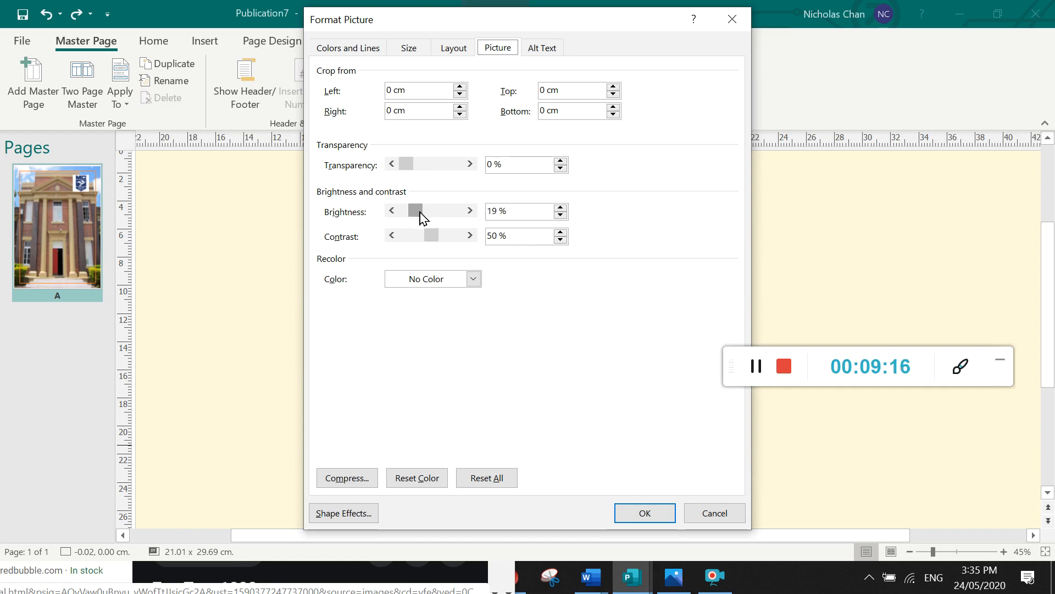
click(561, 207)
drag(433, 241, 424, 242)
click(561, 240)
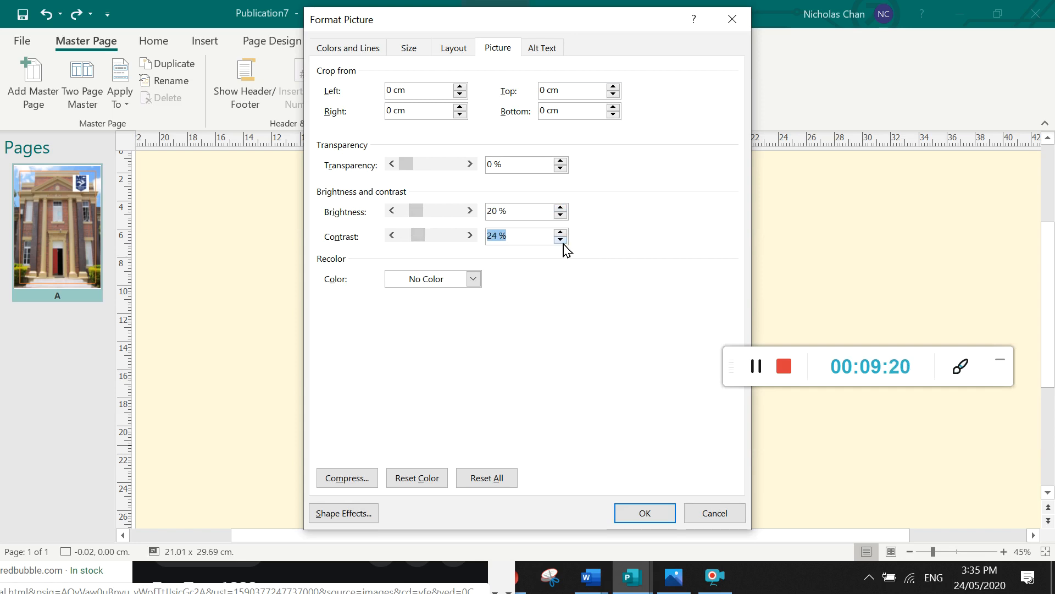
click(636, 513)
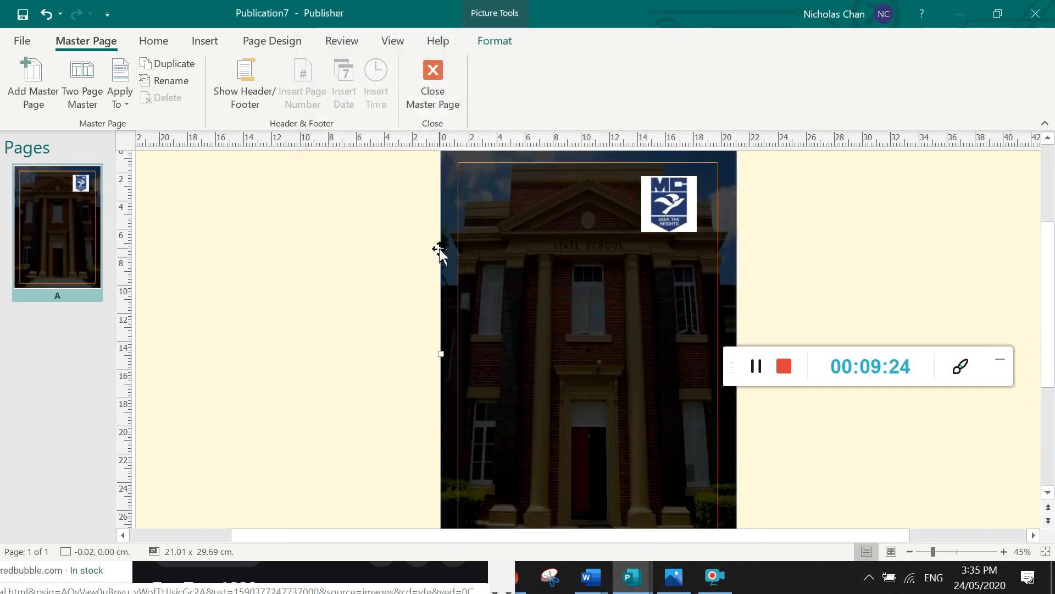
key(ctrl+z)
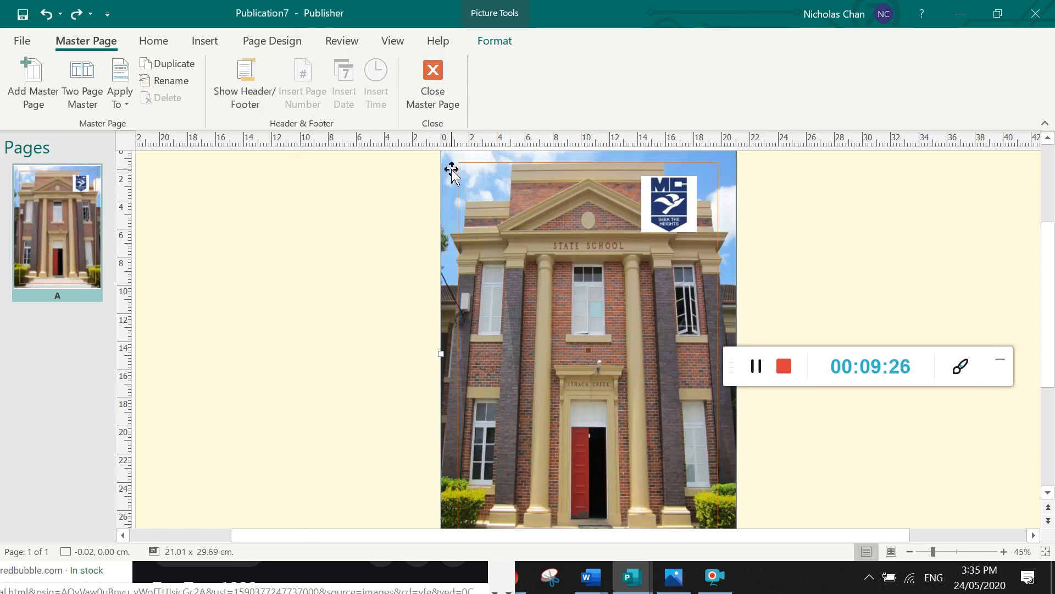
Darken the school photo by setting its brightness to 30% and its contrast to 30% in the picture correction options
right_click(448, 168)
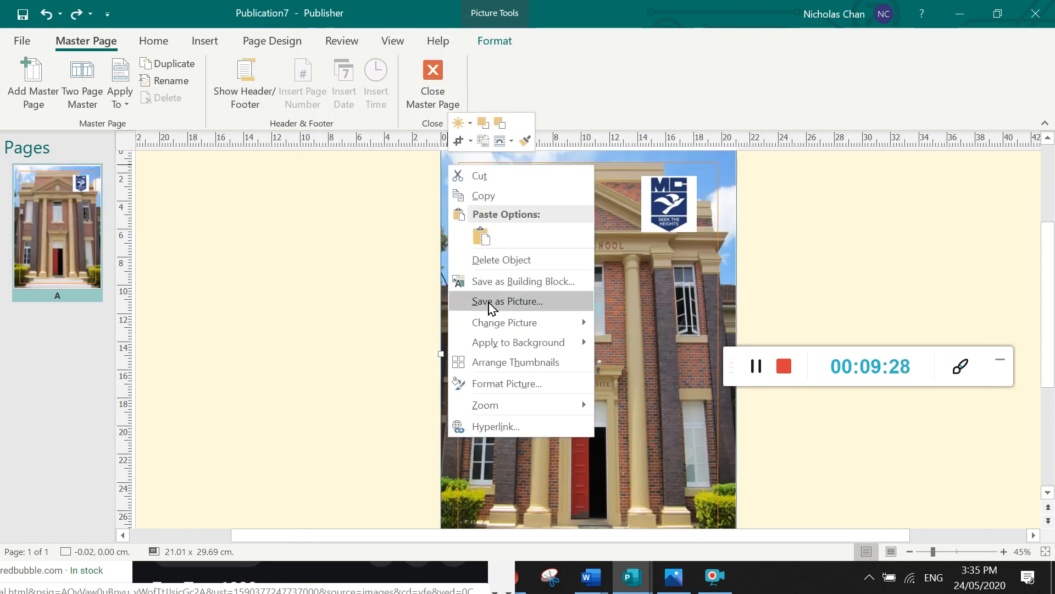
click(461, 126)
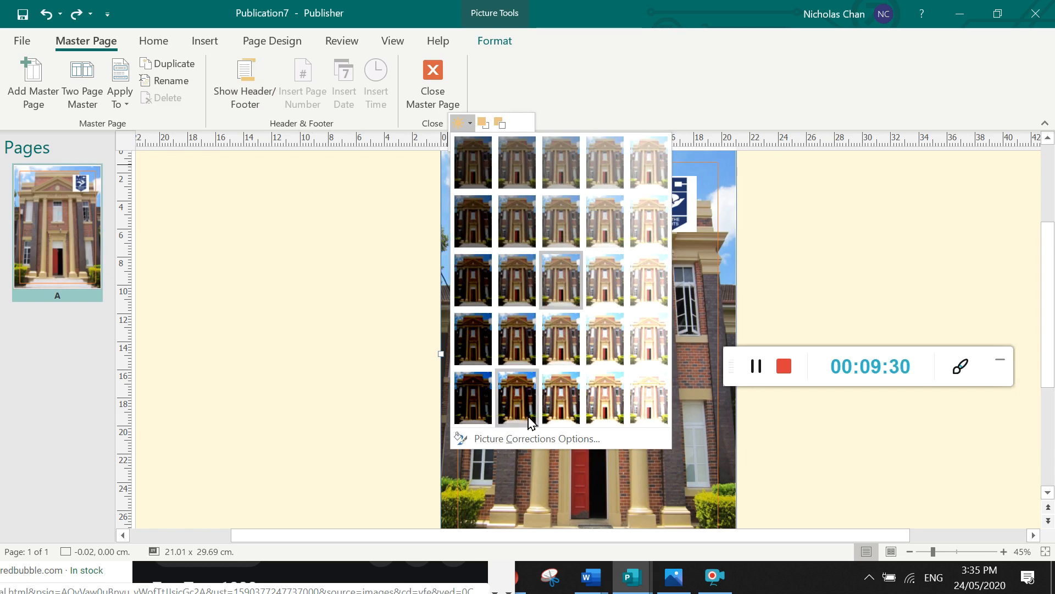
click(519, 440)
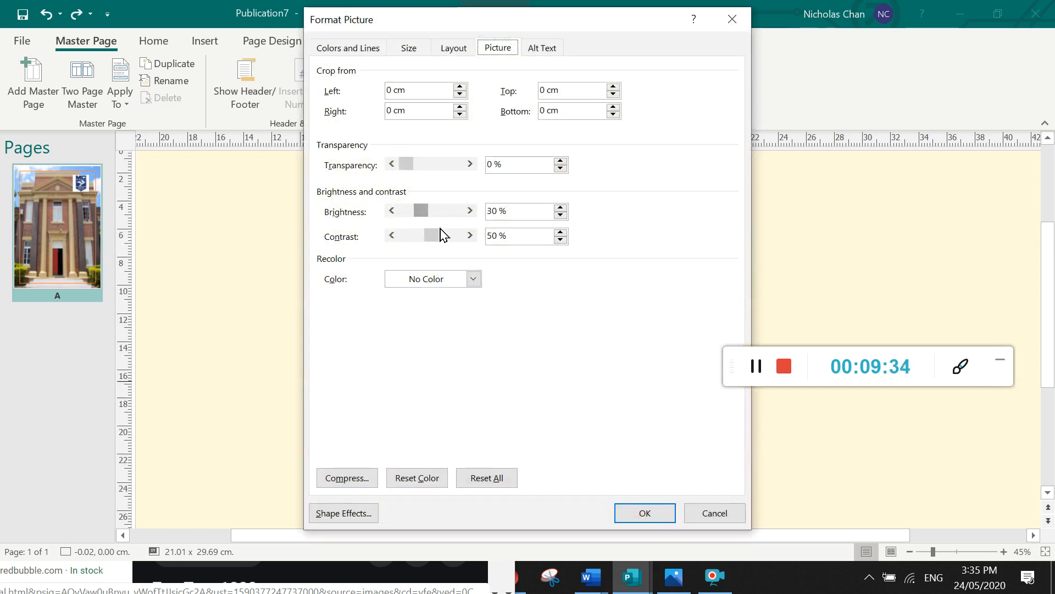
drag(430, 238, 426, 241)
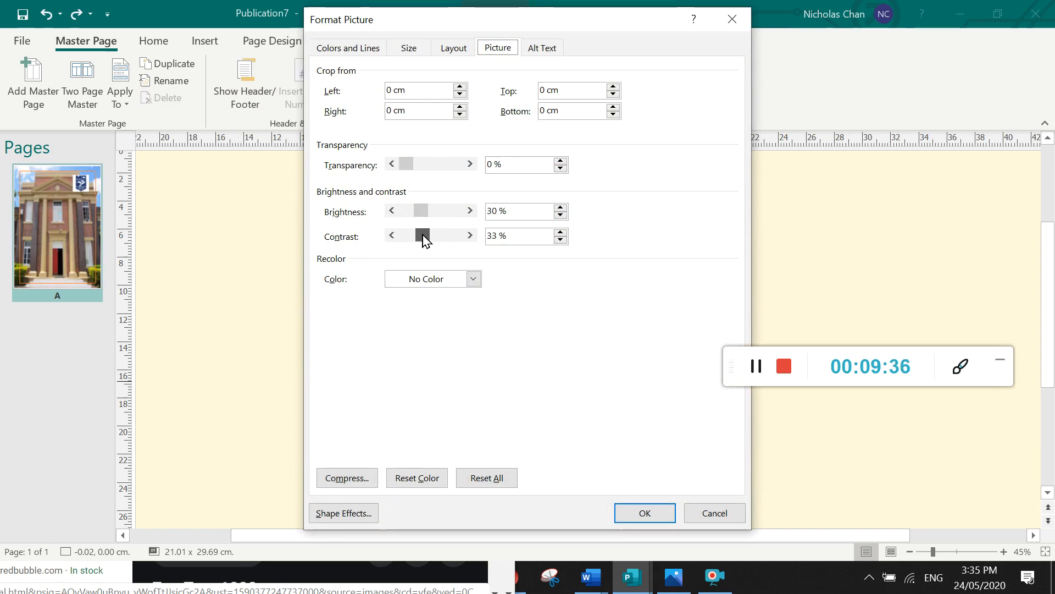
click(560, 240)
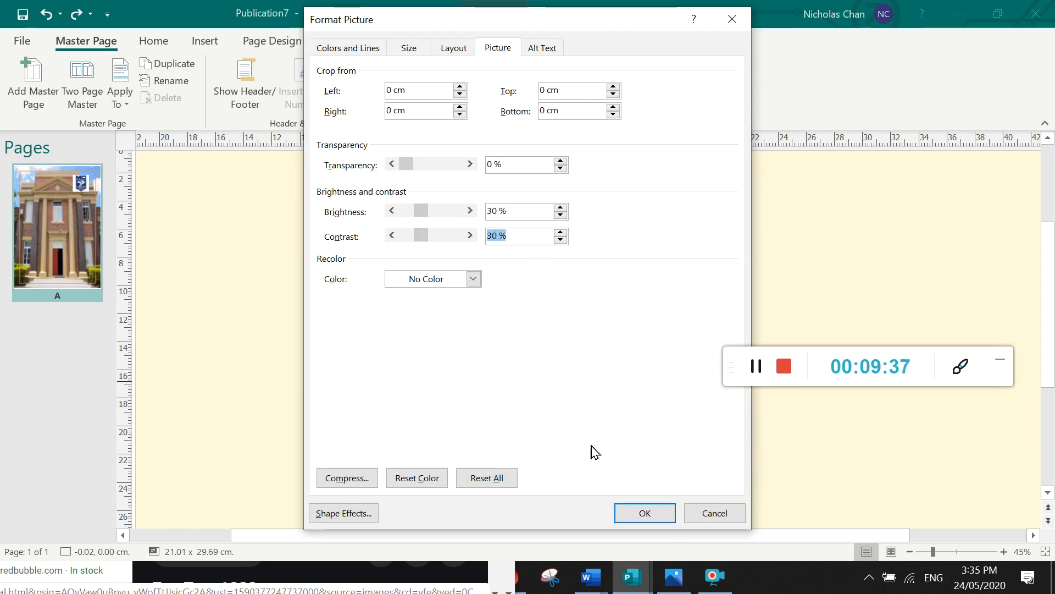
click(633, 513)
click(324, 319)
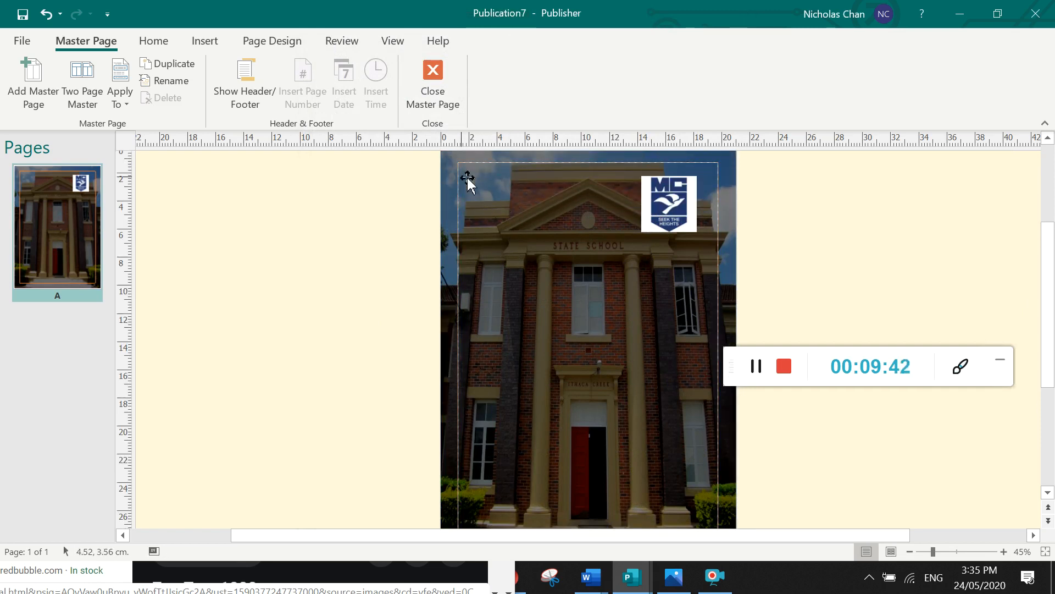
Draw a text box about 8.00 x 2.36 cm beside the logo with sample text at 24 pt
click(194, 44)
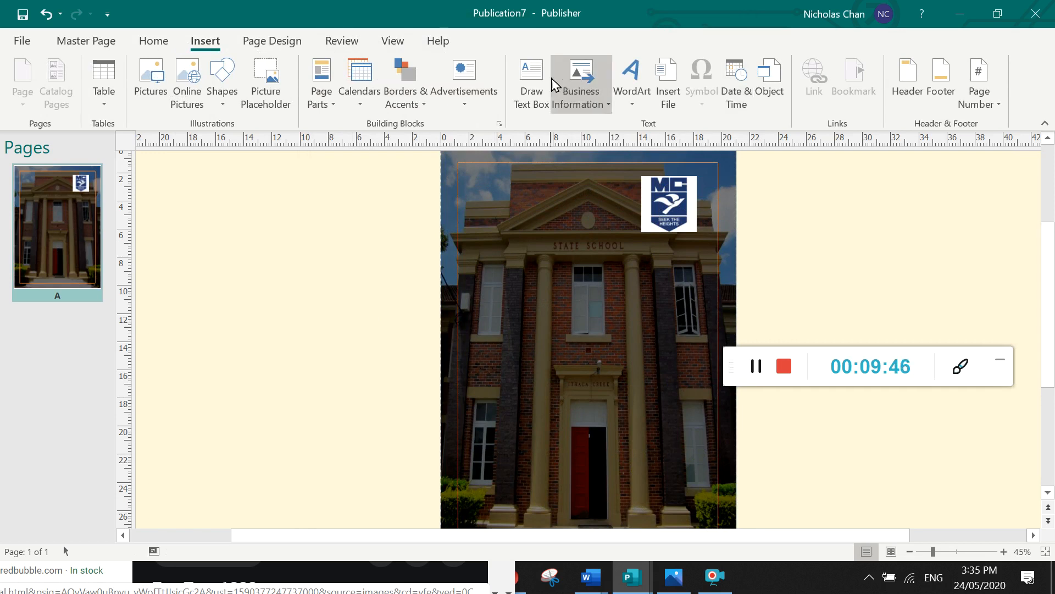
click(532, 83)
drag(487, 190, 605, 229)
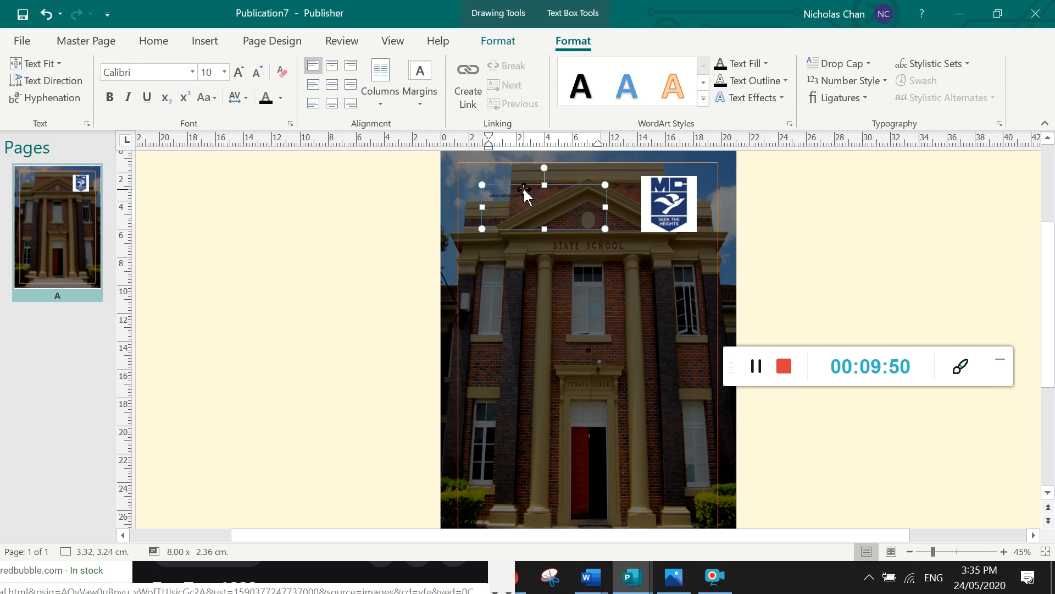
double_click(504, 199)
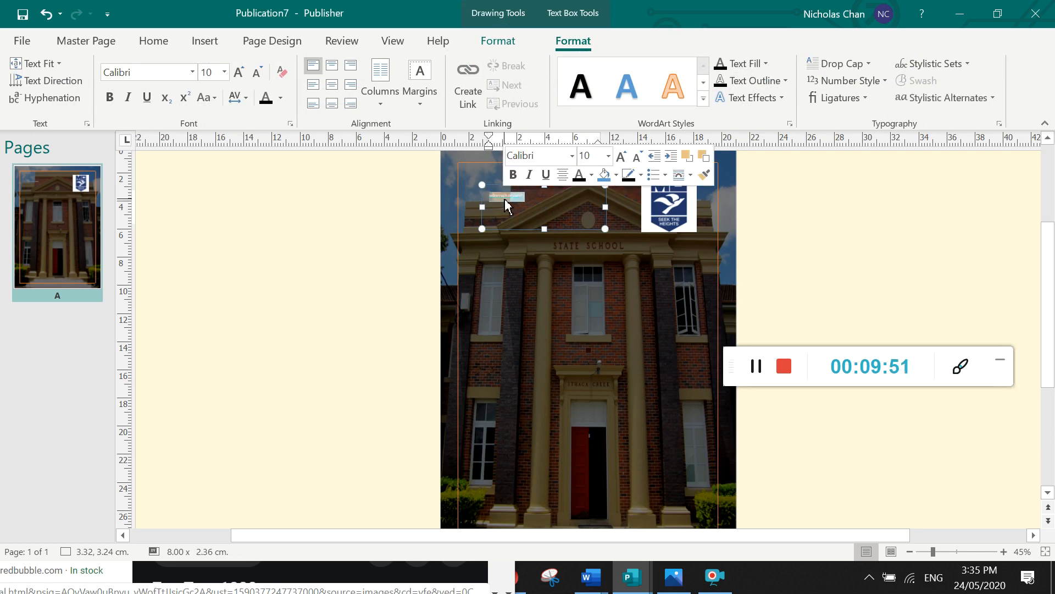
click(598, 158)
text(24)
key(Return)
click(580, 200)
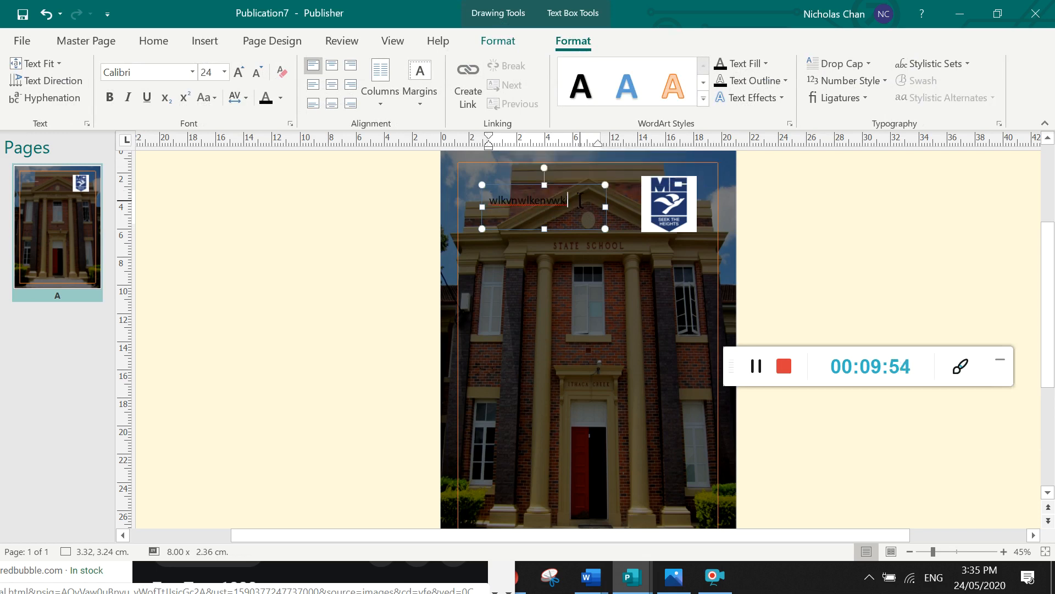
Change the sample text's font colour to white
drag(581, 200, 487, 201)
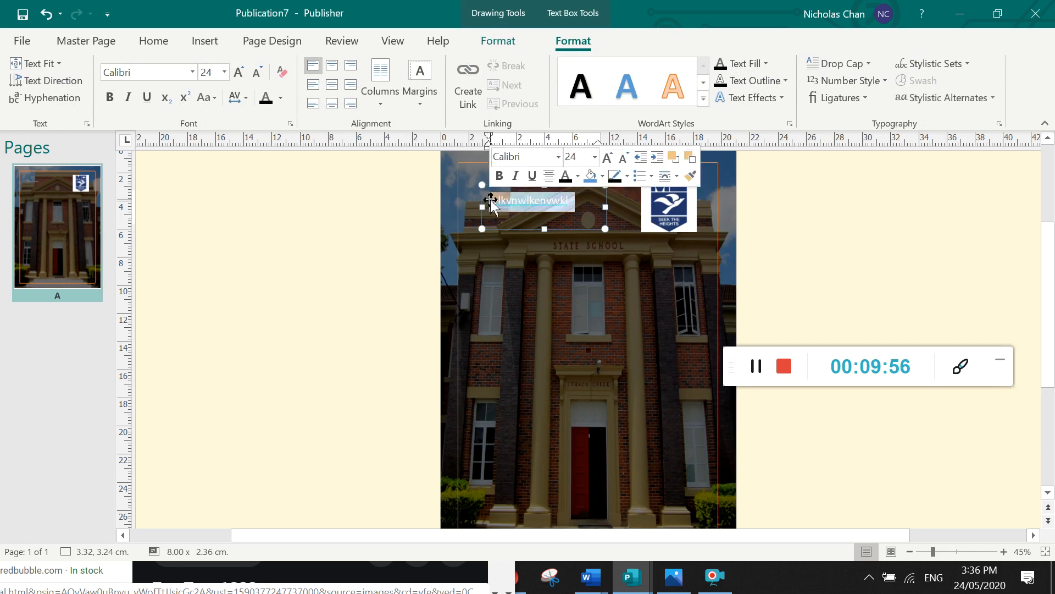
click(577, 182)
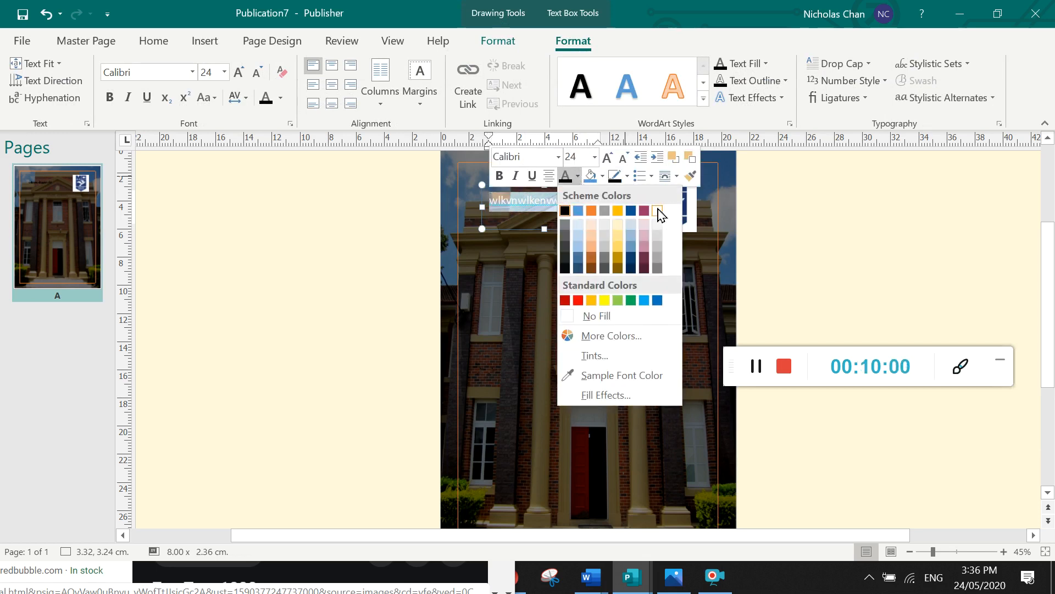
click(659, 212)
Replace the sample text with "Mangere College Newsletter" and enlarge its text box to about 10.82 x 4.96 cm
drag(575, 201, 492, 202)
text(Mange)
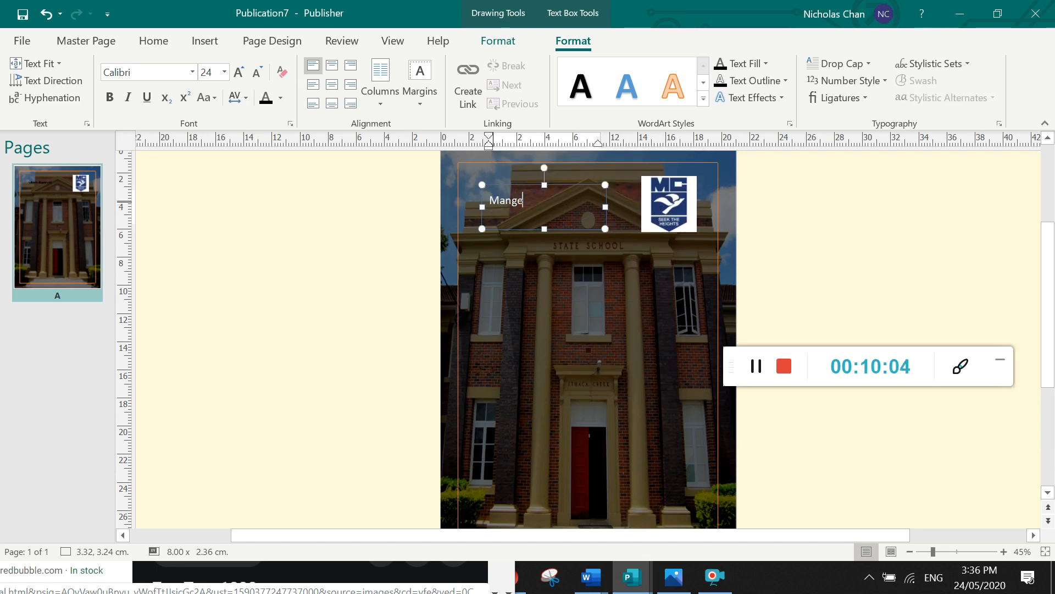
text(re College New)
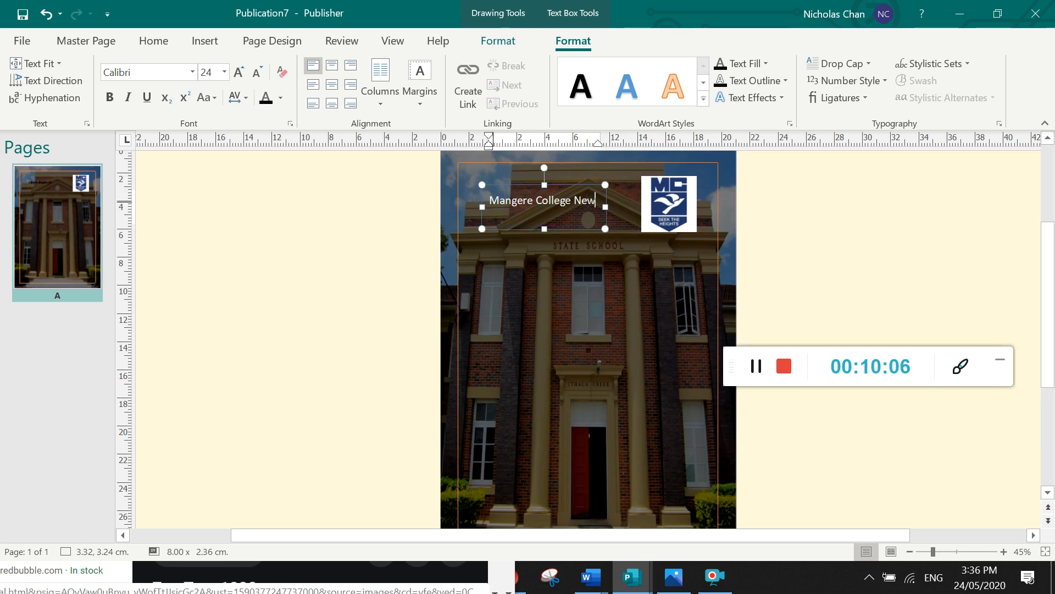
text(s)
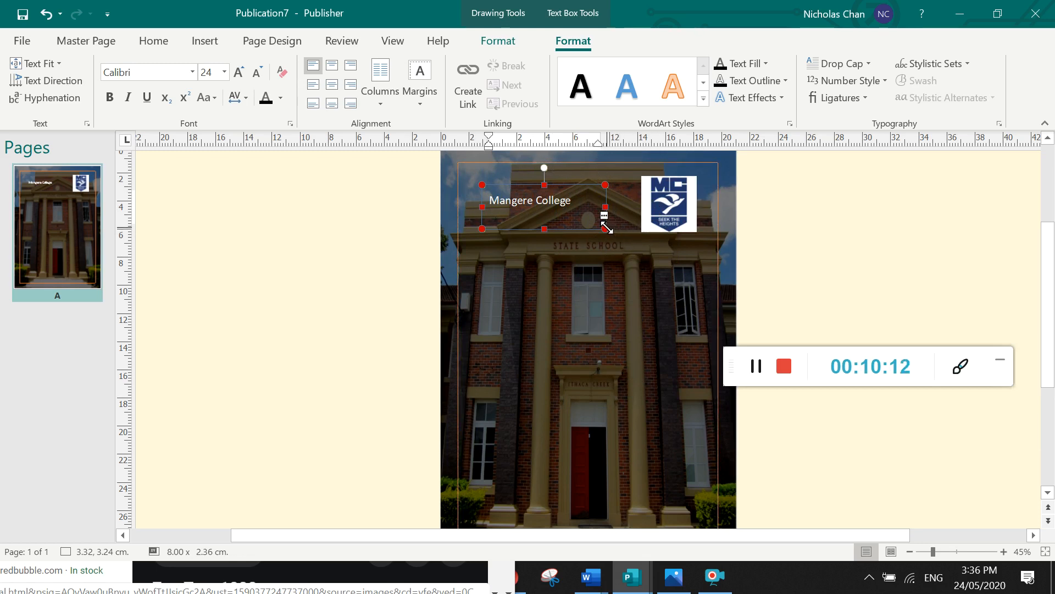
drag(606, 227, 632, 265)
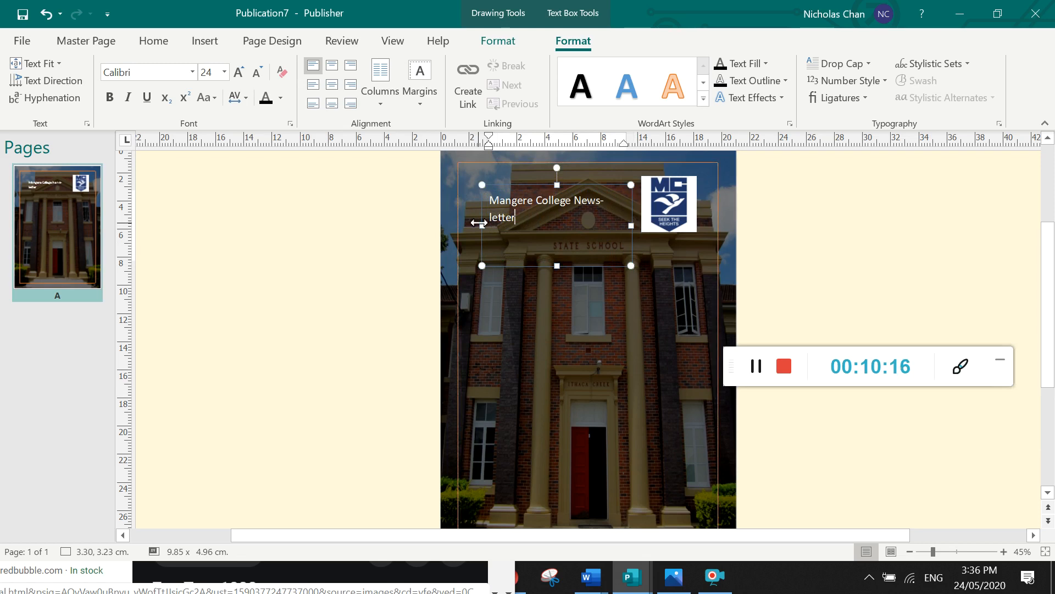
drag(482, 225, 469, 223)
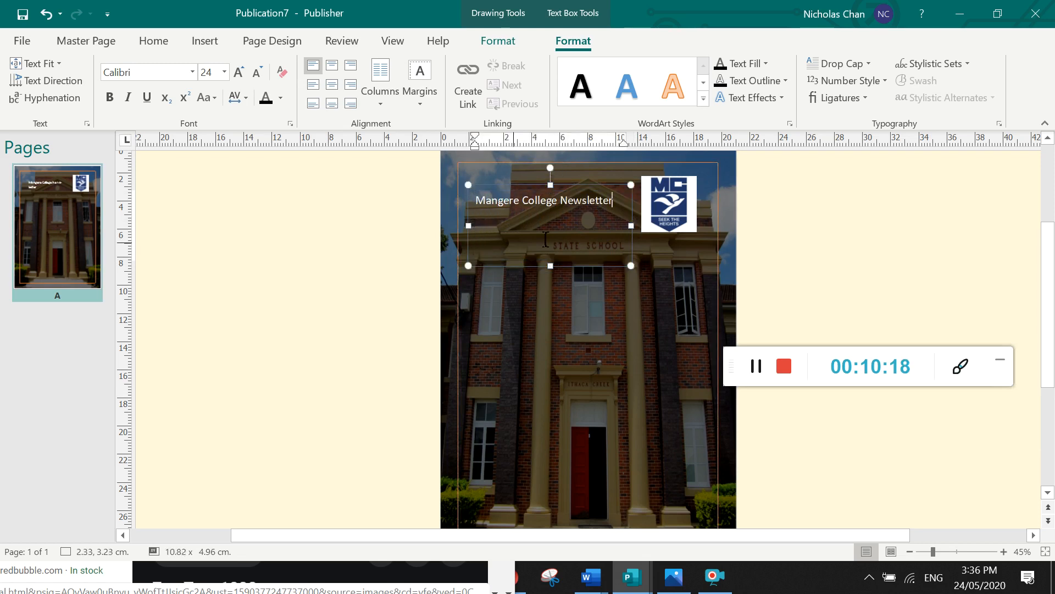
Delete the newsletter title's text box from the master page
click(361, 249)
click(518, 190)
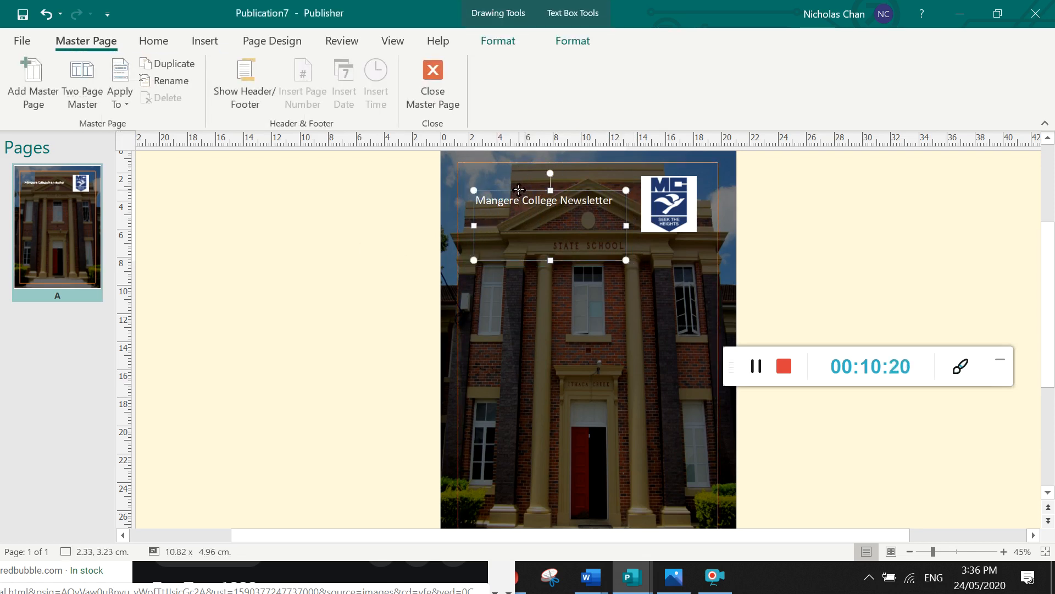
drag(519, 190, 519, 181)
key(Delete)
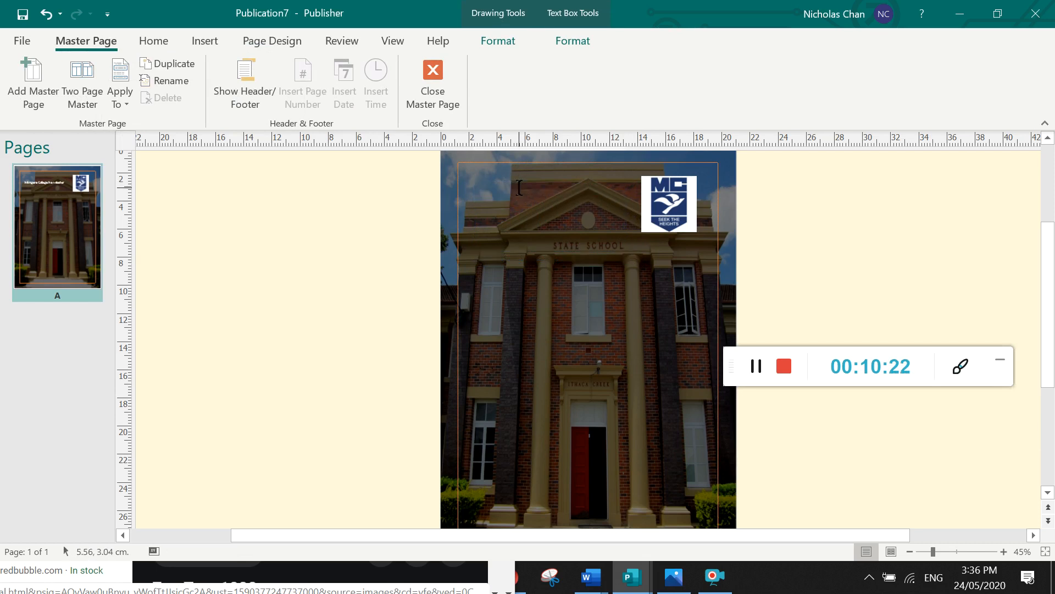
Change the font colour of the page number in the master page's footer to white
scroll(347, 269, down, 1)
scroll(347, 269, down, 3)
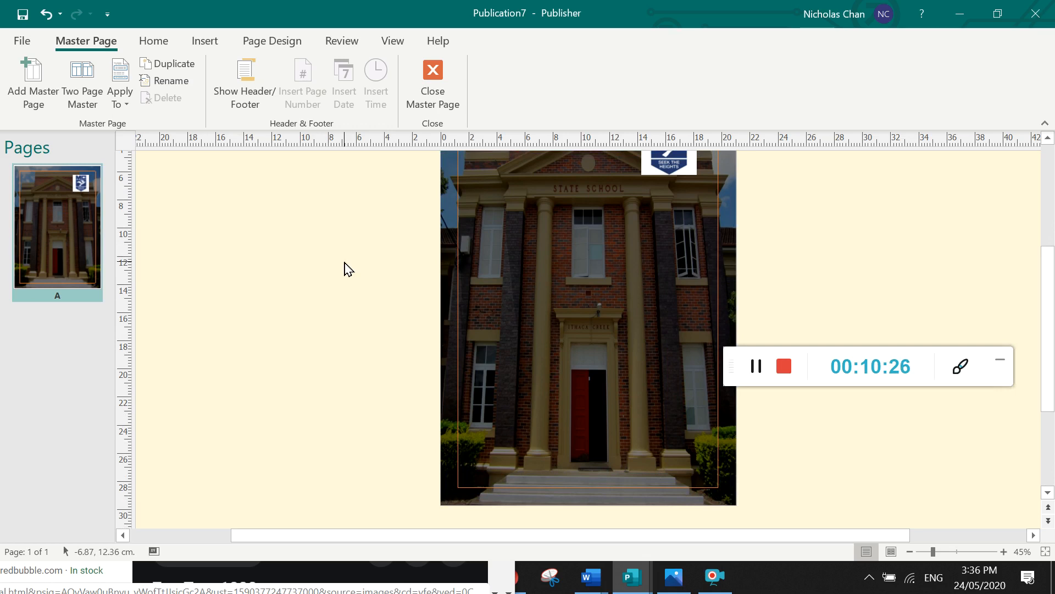
click(715, 501)
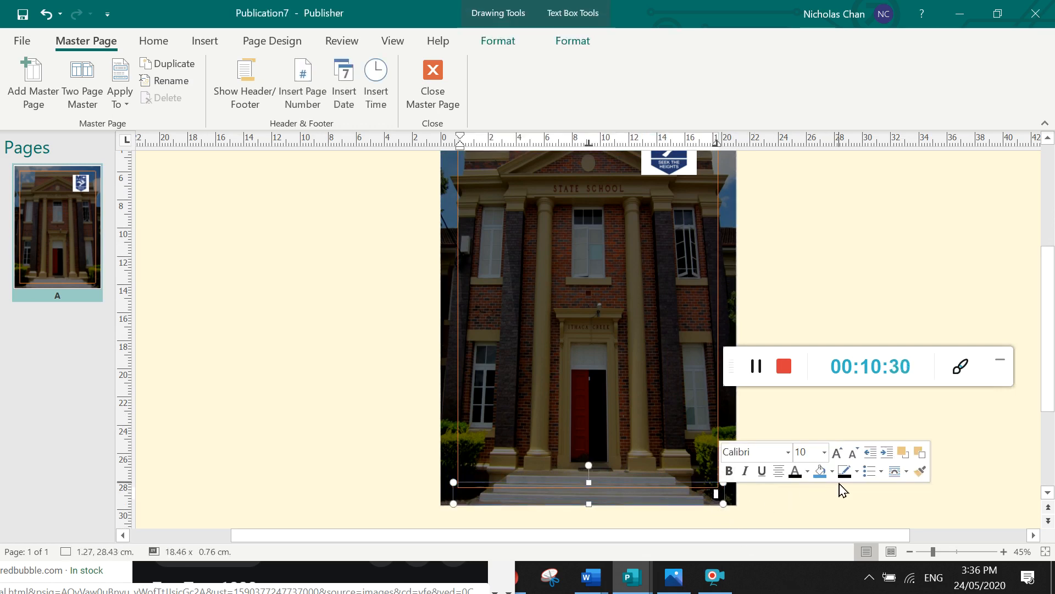
click(808, 472)
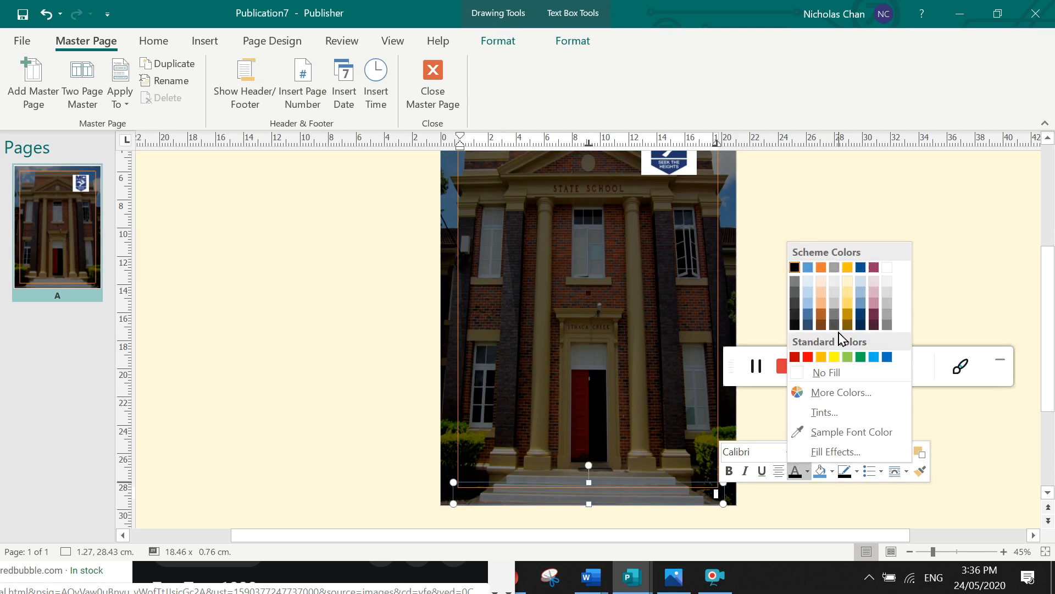
click(887, 267)
click(285, 424)
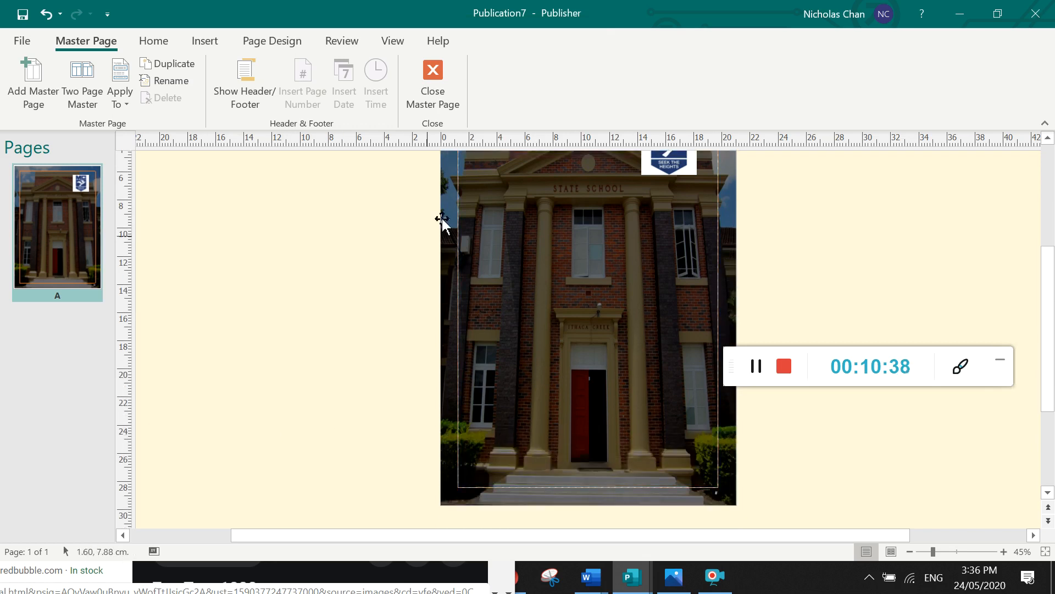
Close the master page and insert a second page into the publication
scroll(404, 361, up, 3)
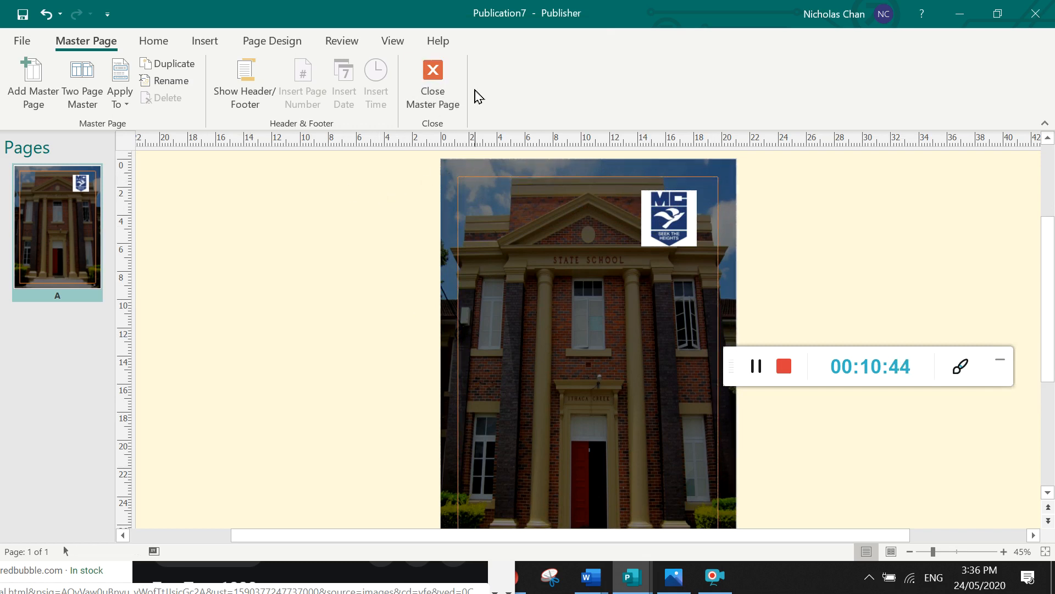
click(448, 92)
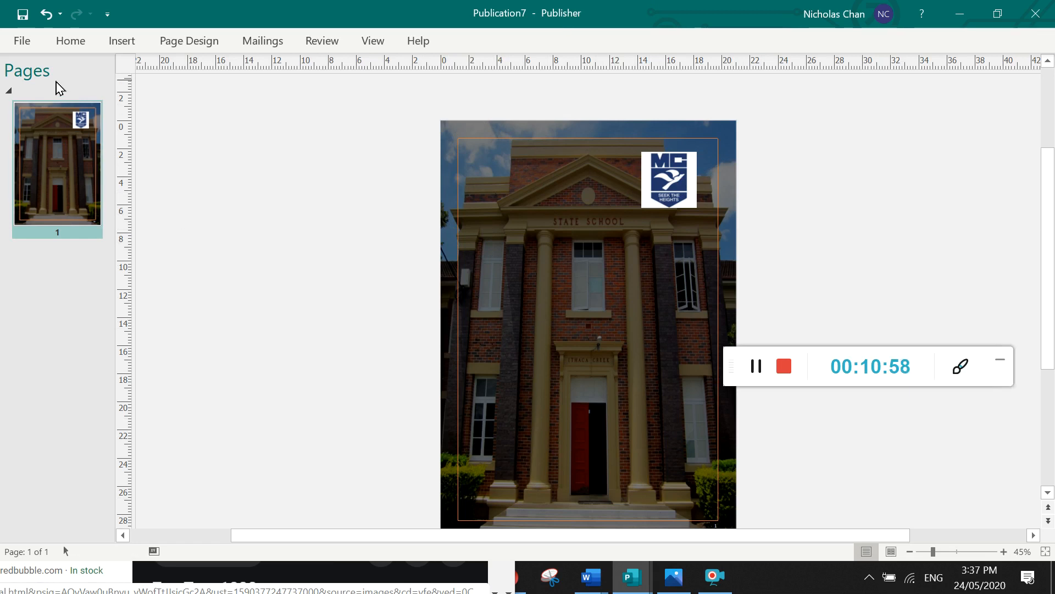
click(119, 41)
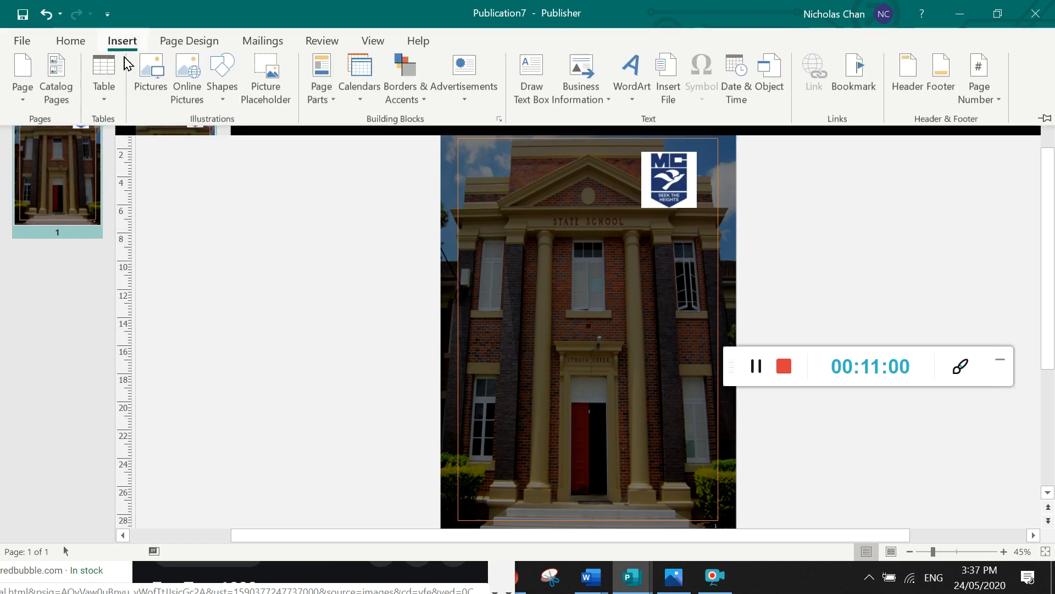
click(23, 77)
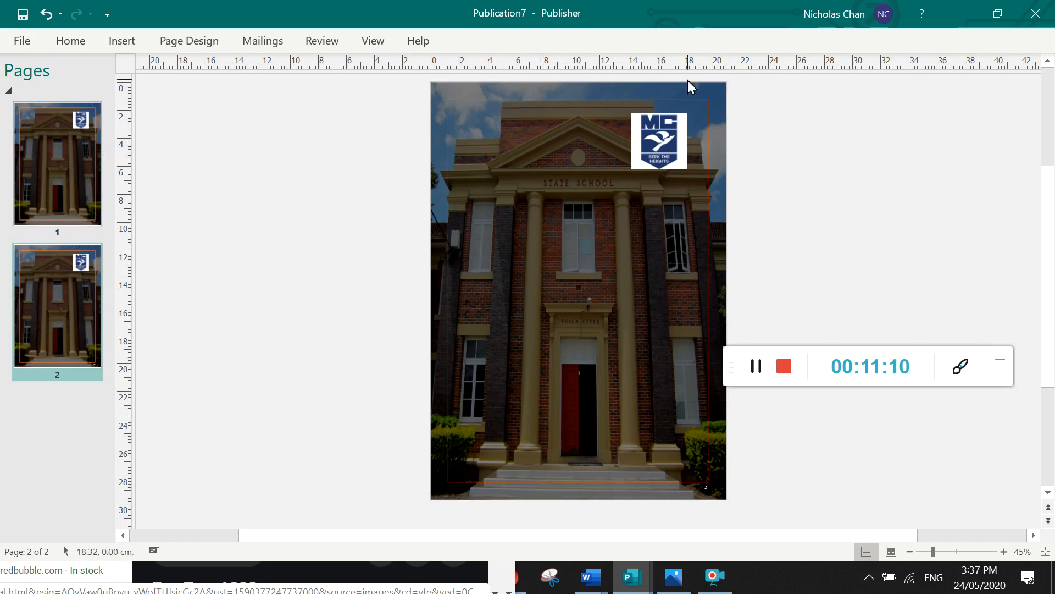
Check the page numbers in the footers of pages 1 and 2 at a closer zoom
ctrl+scroll(711, 490, up, 5)
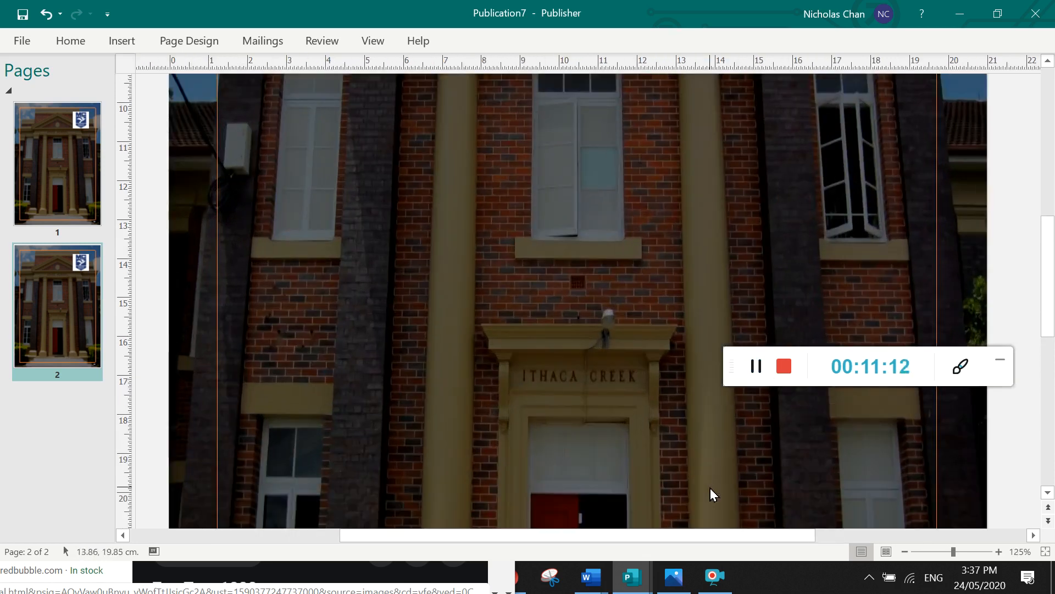
scroll(1051, 369, down, 1)
click(1051, 368)
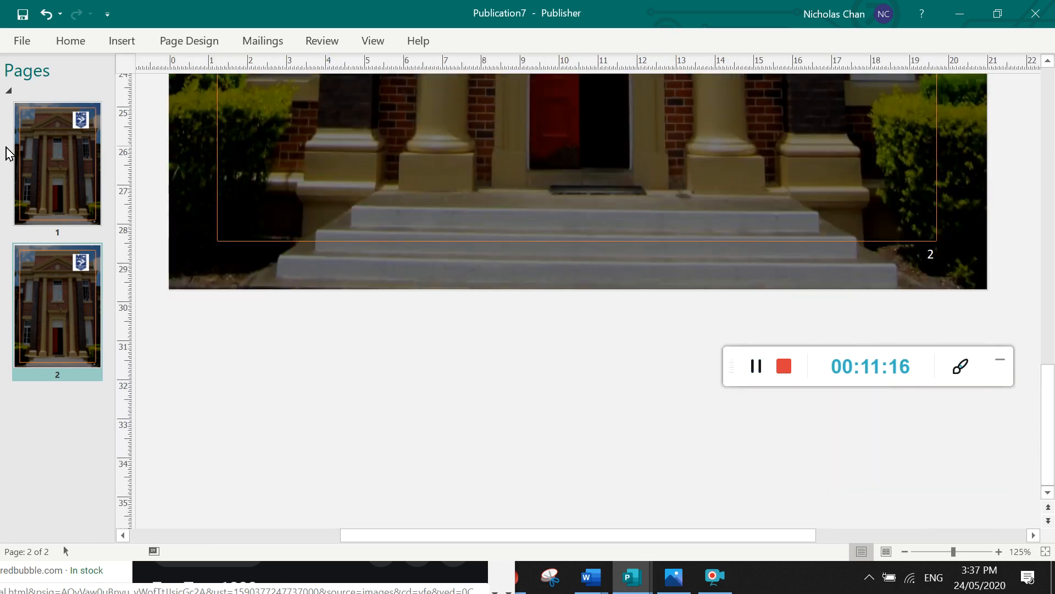
click(29, 154)
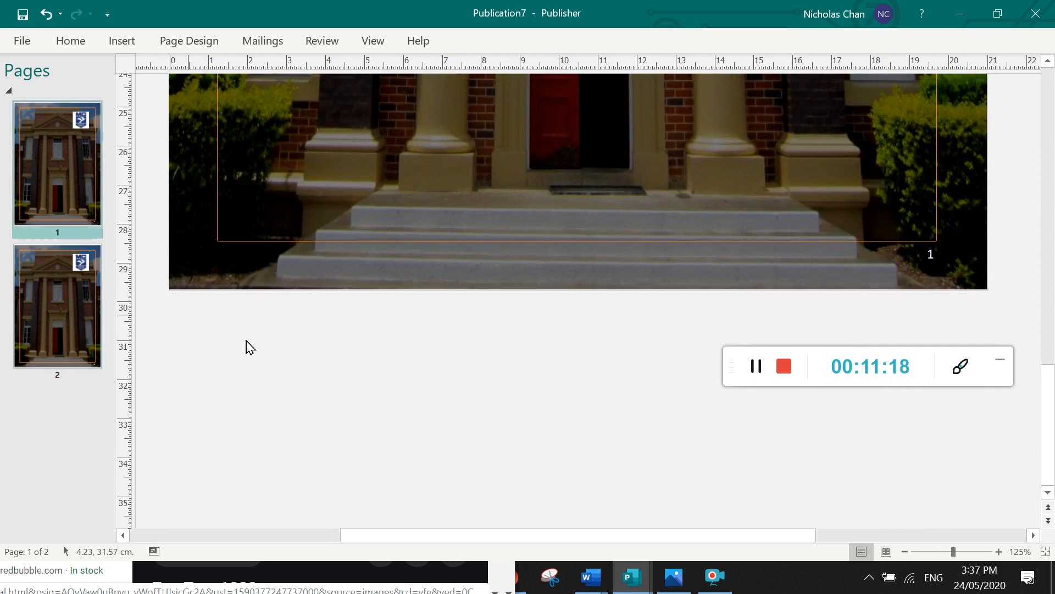
click(90, 304)
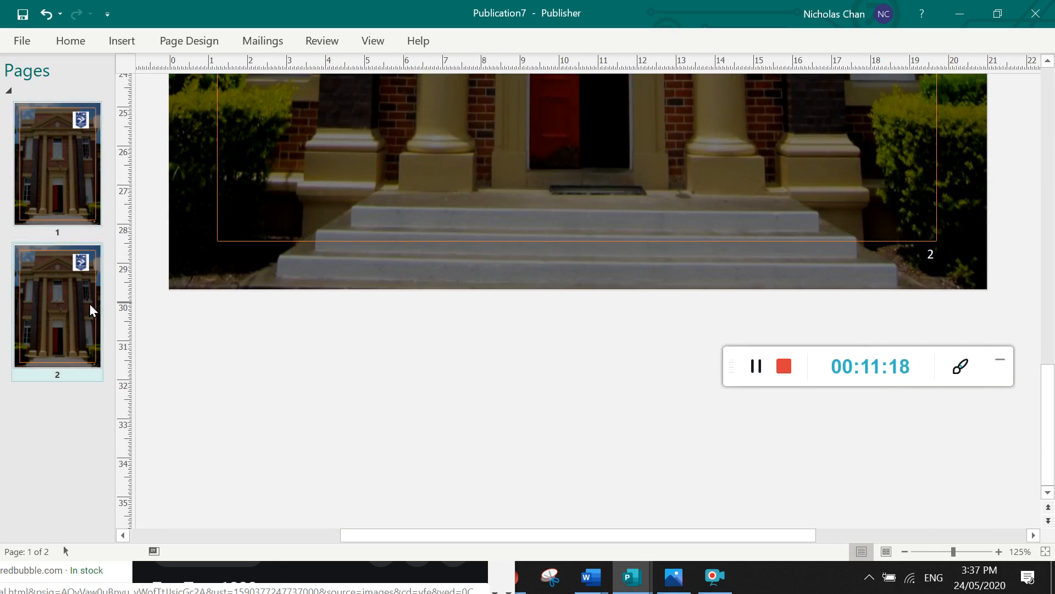
right_click(476, 387)
scroll(476, 387, down, 10)
click(449, 323)
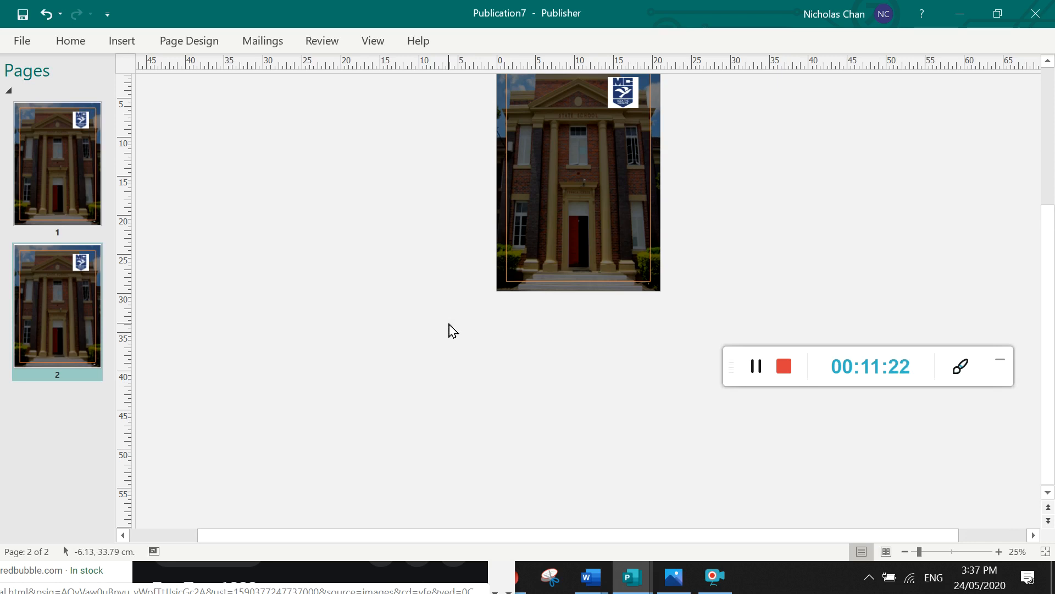
scroll(449, 329, up, 2)
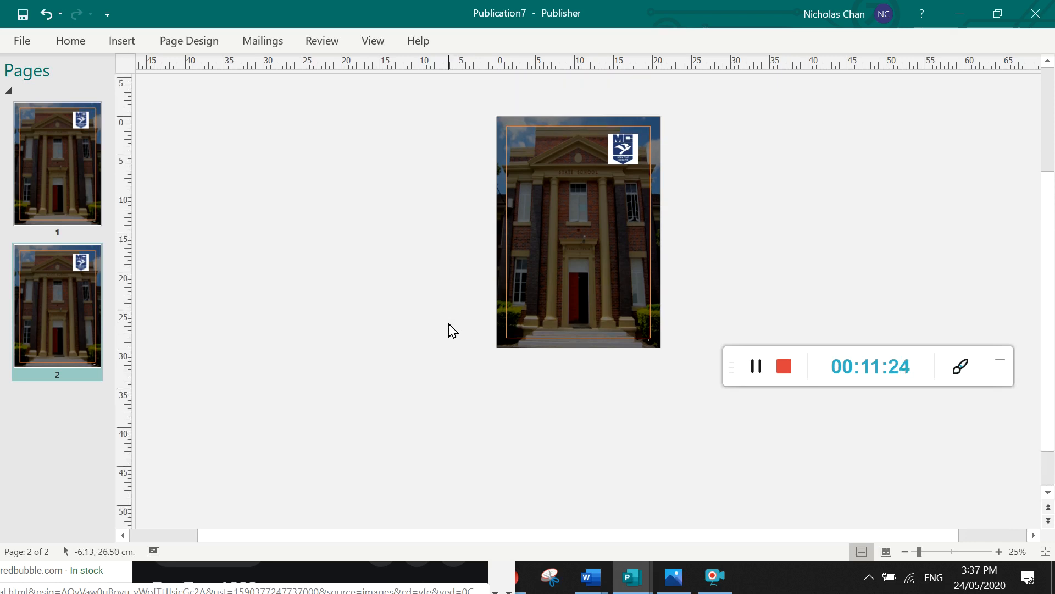
Add the blue text-only sidebar page part to page 2 and place it beside the logo, at about 3.73, 3.08 cm
click(122, 41)
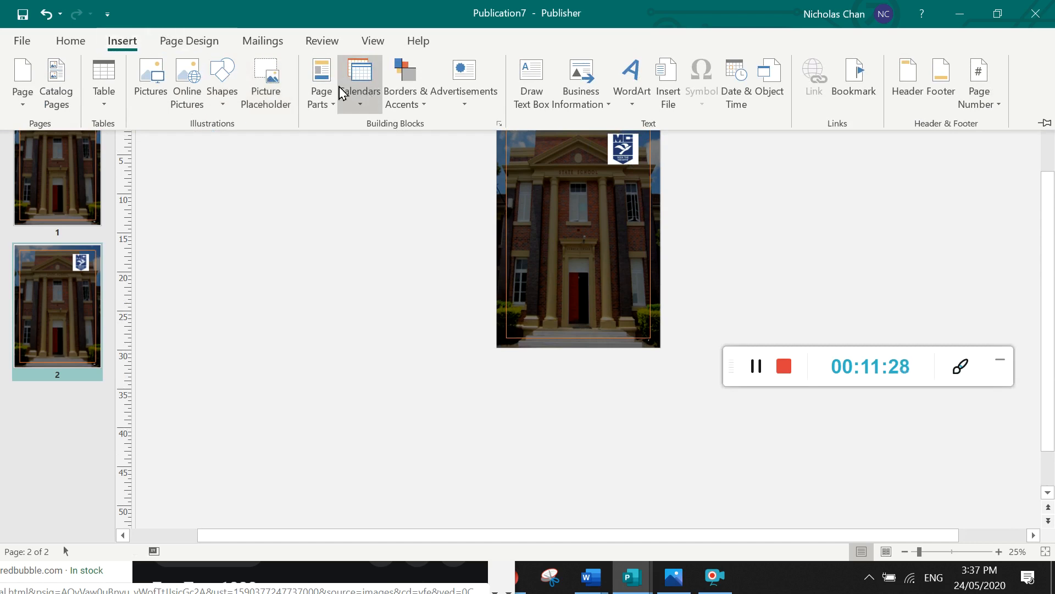
click(322, 92)
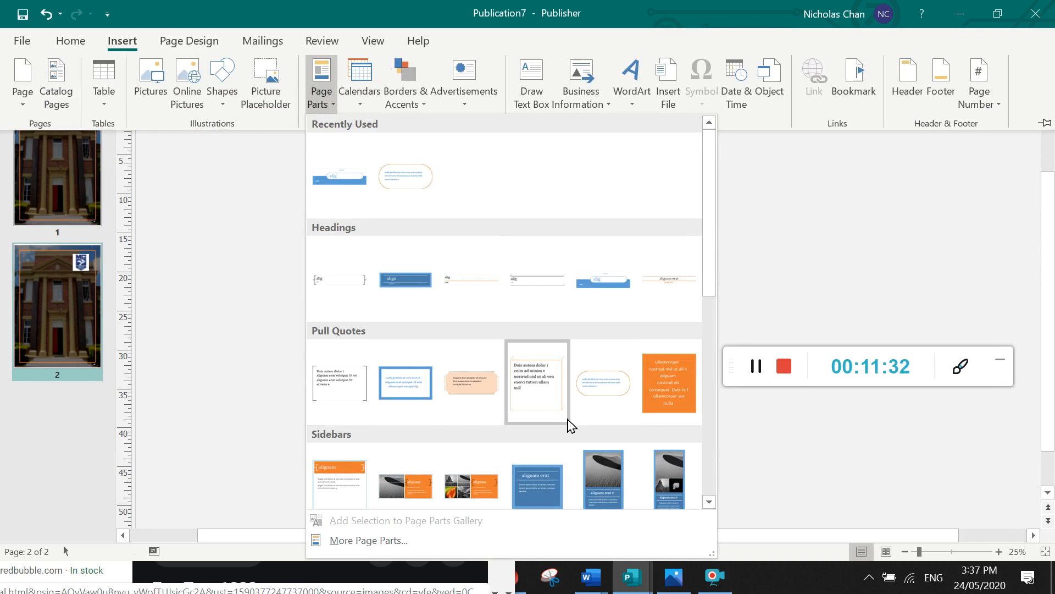
scroll(569, 427, down, 5)
scroll(569, 427, up, 6)
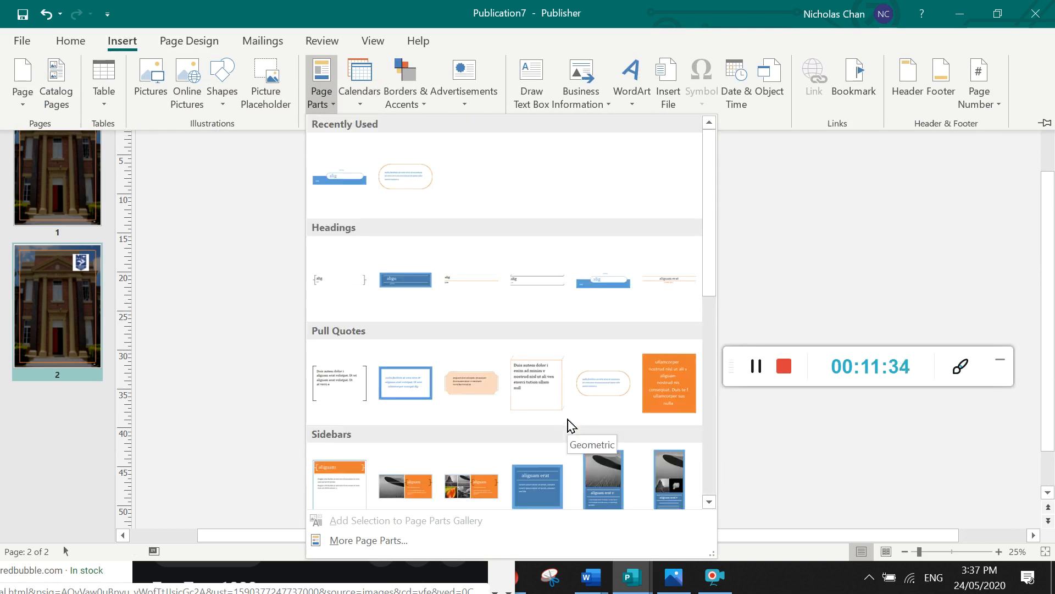
scroll(569, 427, down, 3)
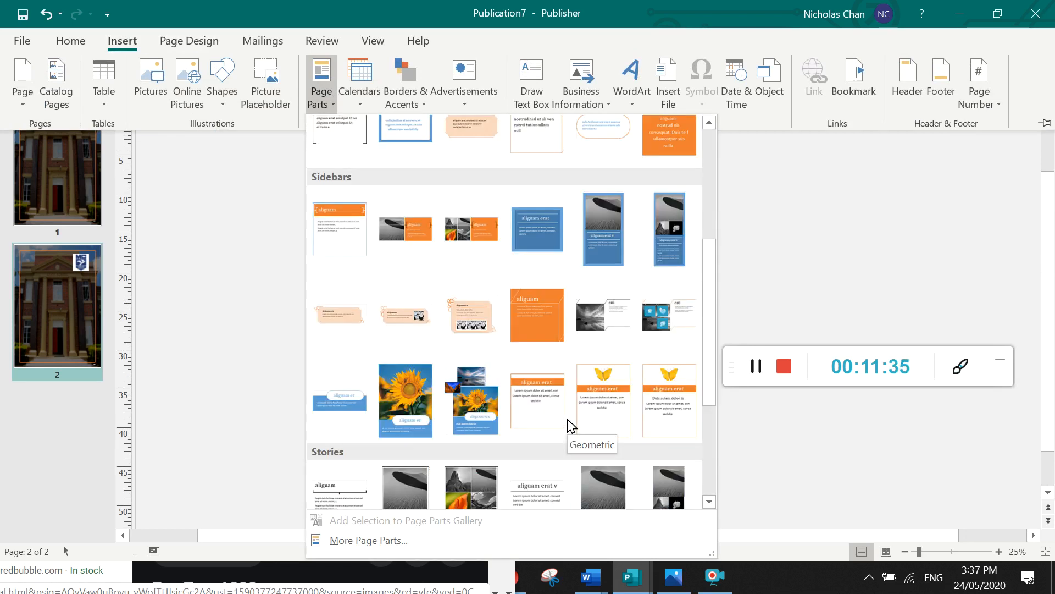
click(536, 224)
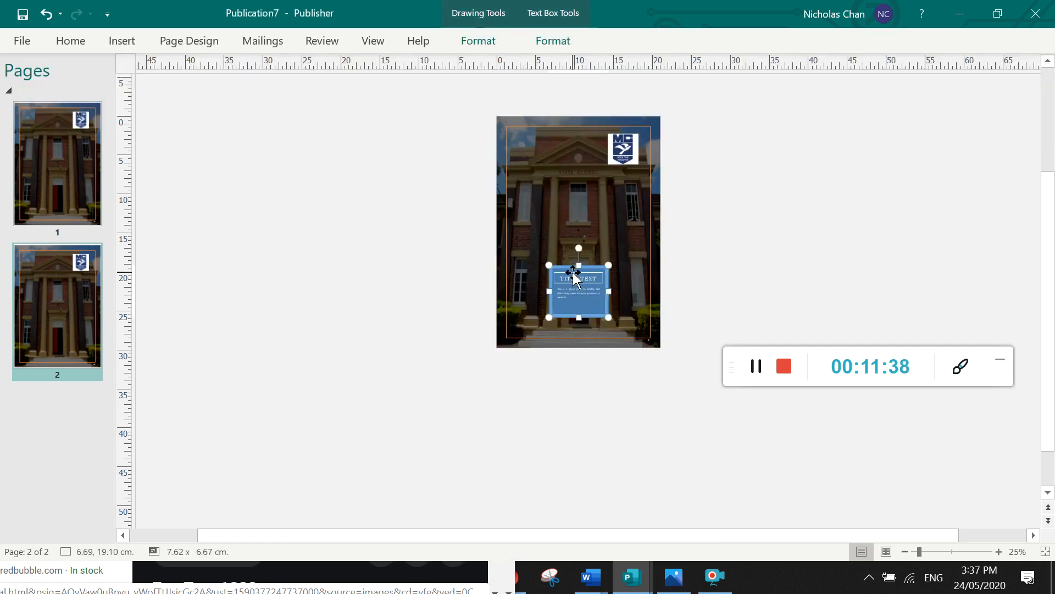
drag(566, 268, 543, 143)
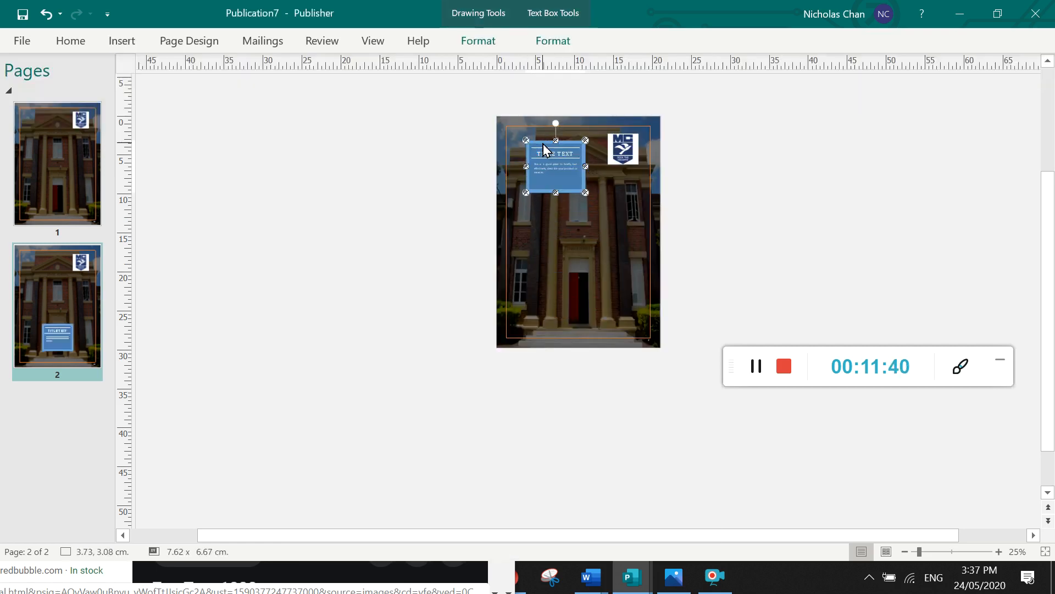
Replace the sidebar's title text with "MANGERE"
click(546, 153)
key(BackSpace)
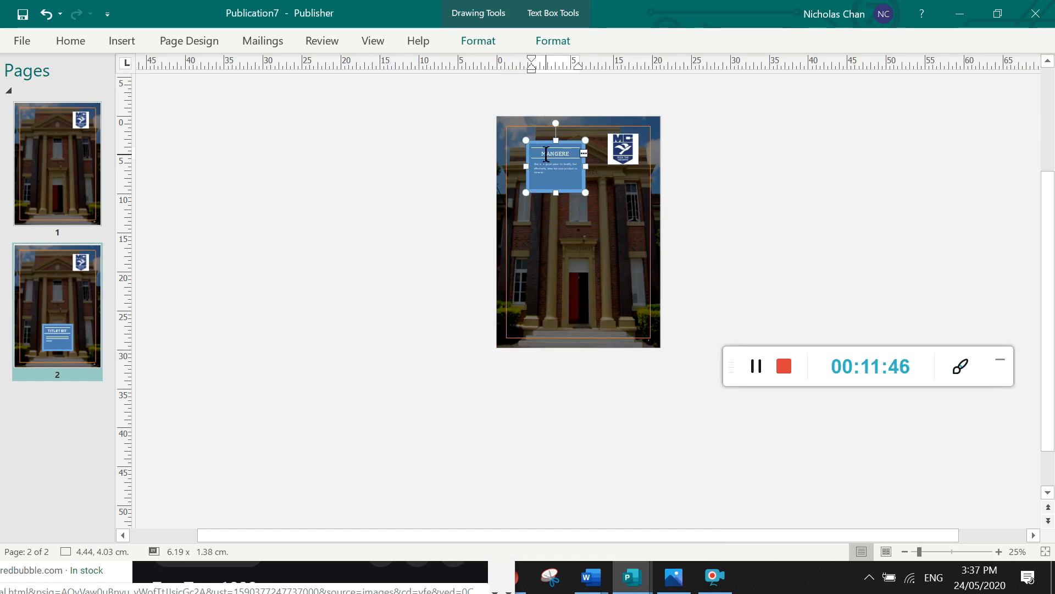
key(BackSpace)
key(BackSpace)
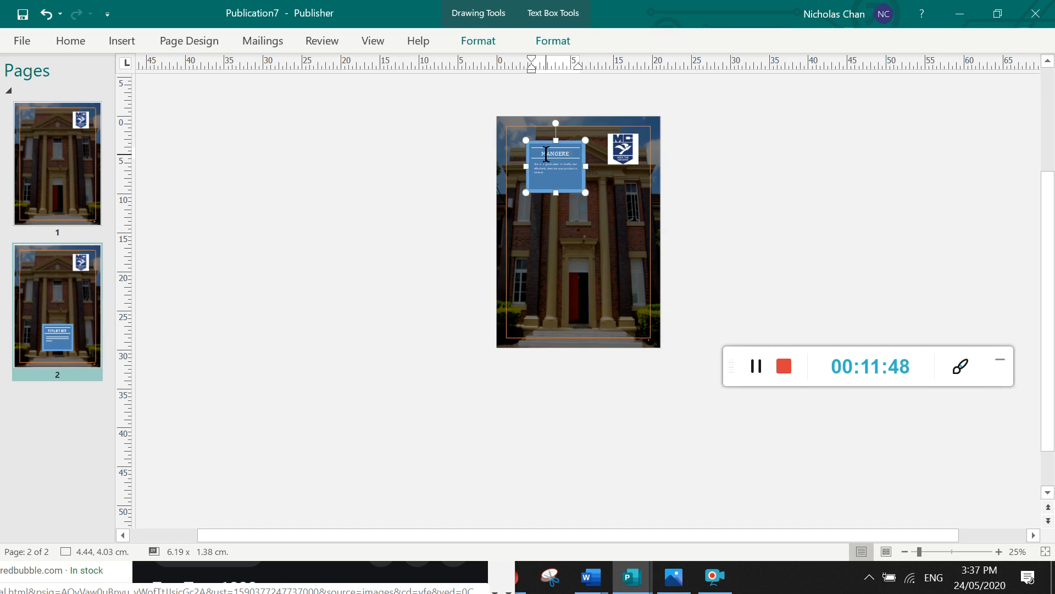
click(434, 212)
ctrl+scroll(469, 219, up, 5)
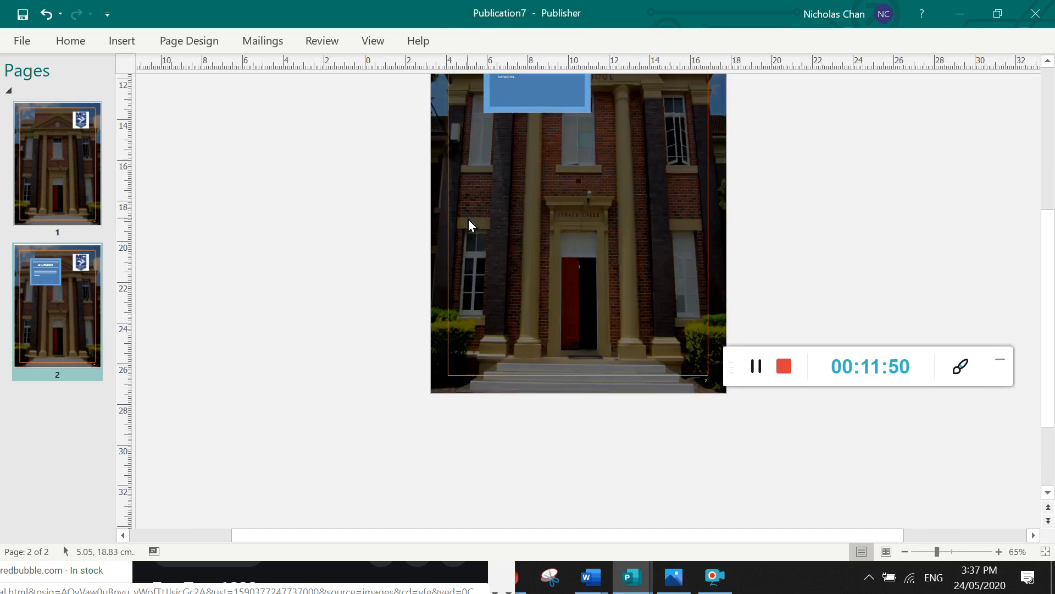
drag(1048, 361, 1046, 196)
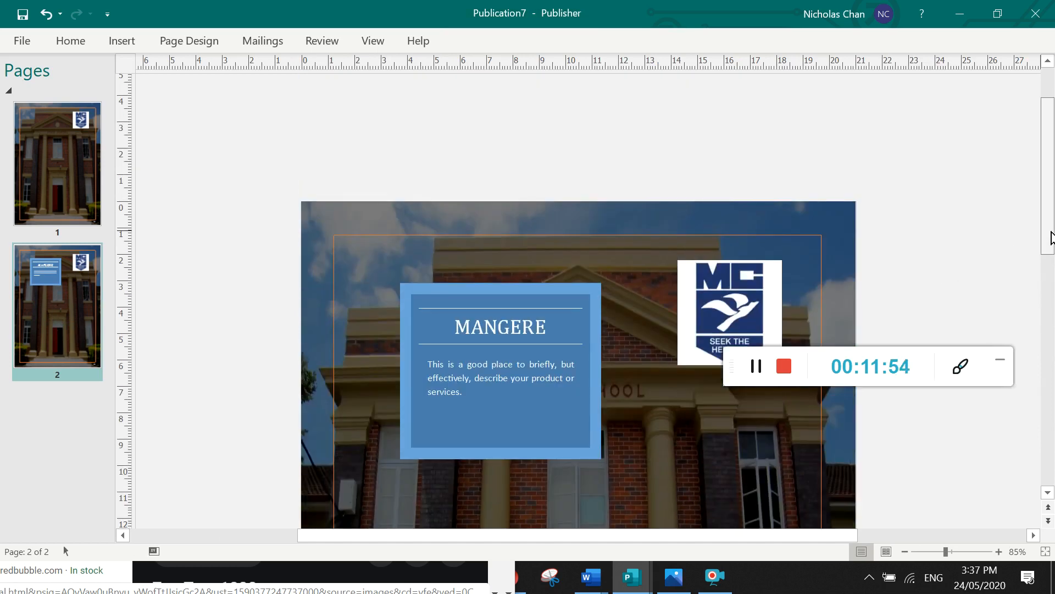
drag(1050, 235, 1050, 276)
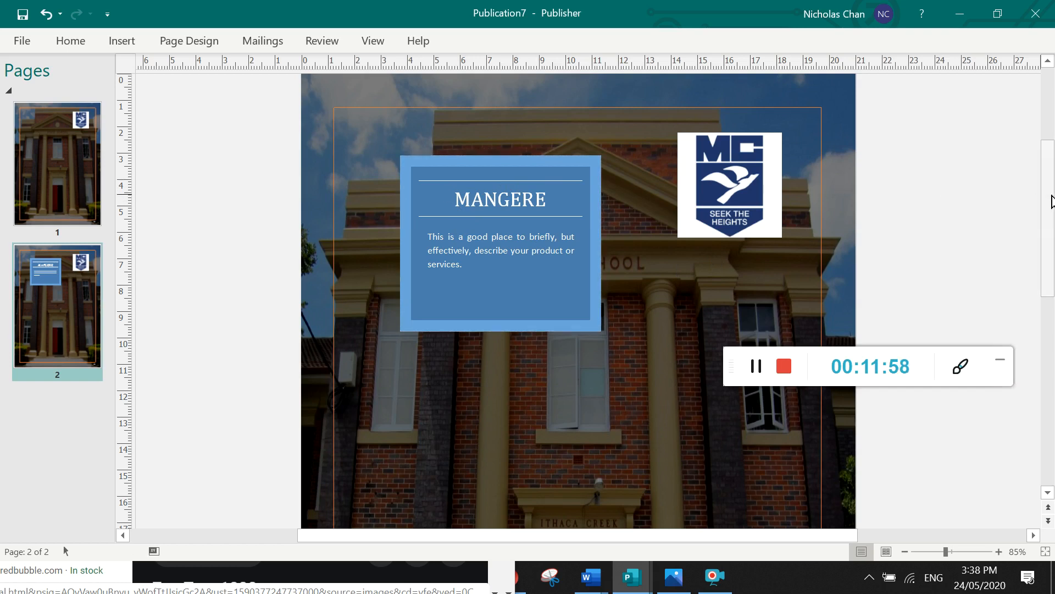
drag(1050, 200, 1053, 274)
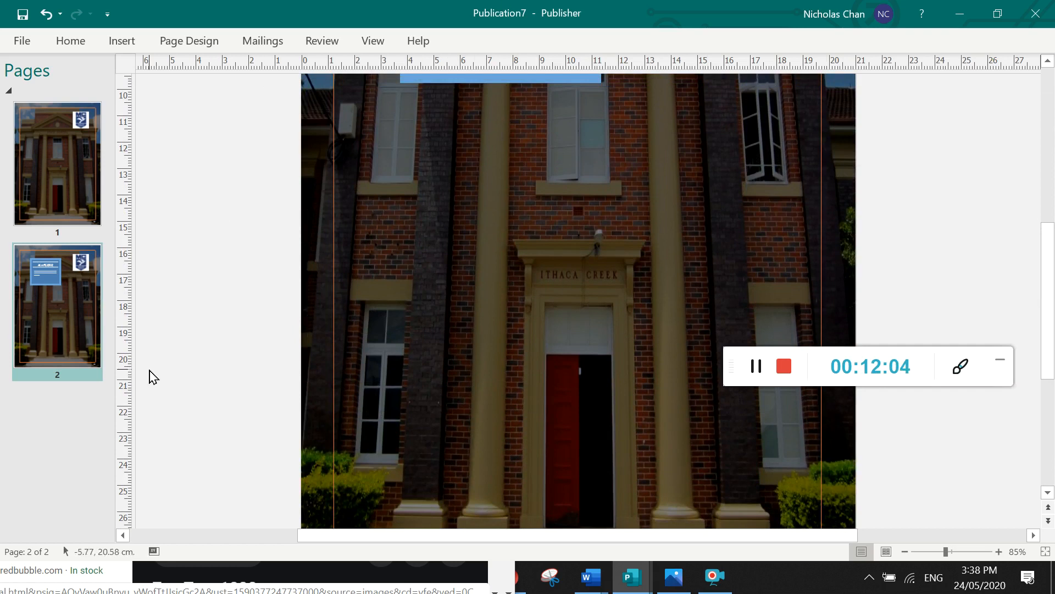